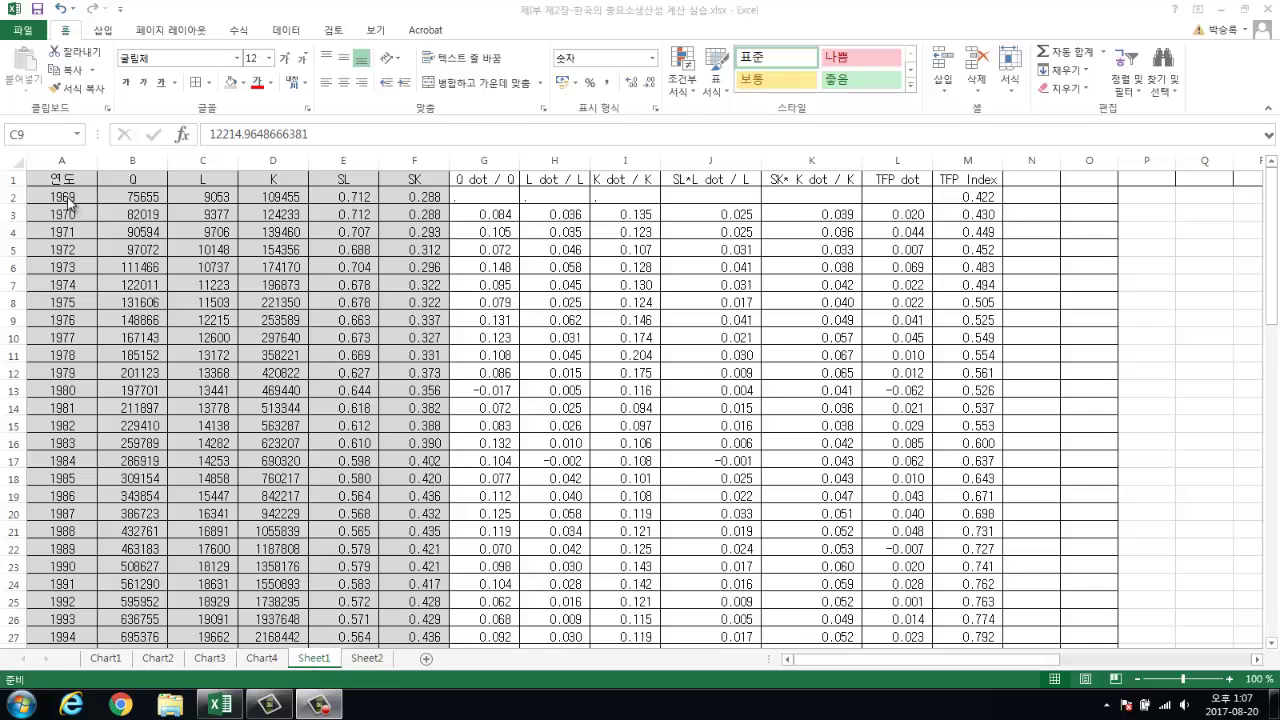
- Review the 1969–2014 year column and the Q, L, K, SL and SK column headings of the source data
click(67, 197)
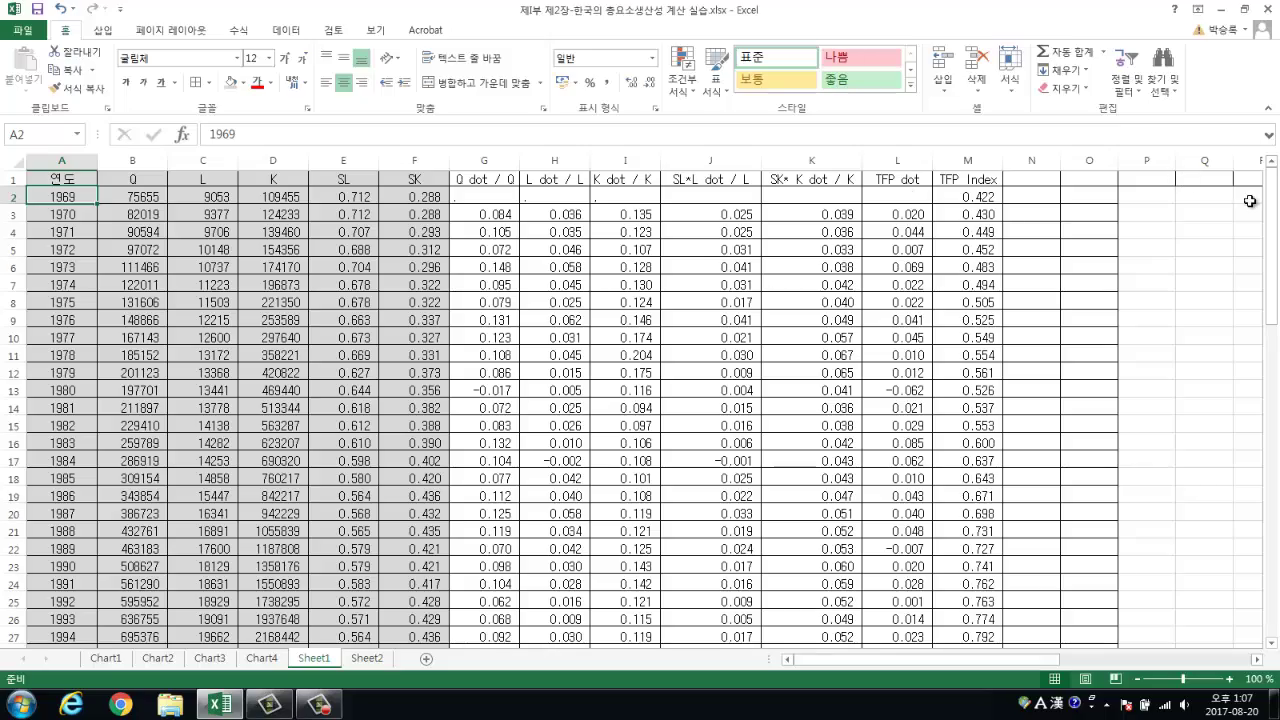
drag(1274, 208, 1274, 382)
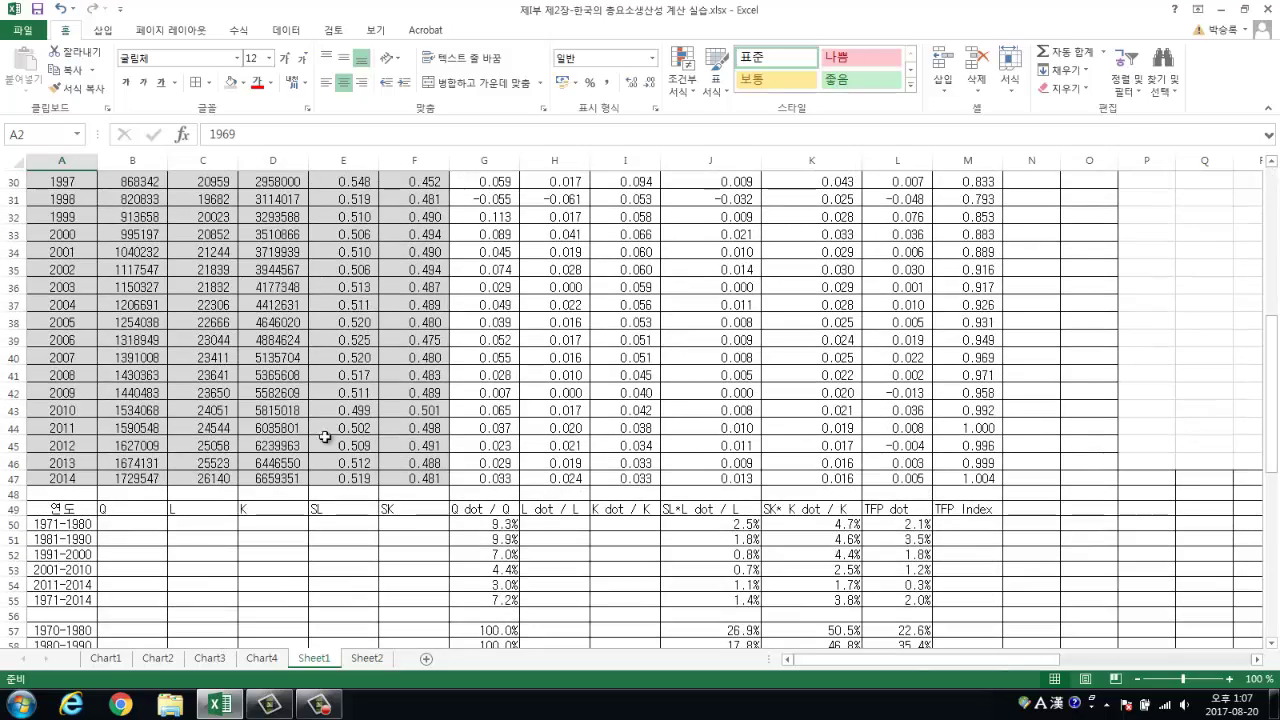
drag(44, 479, 62, 178)
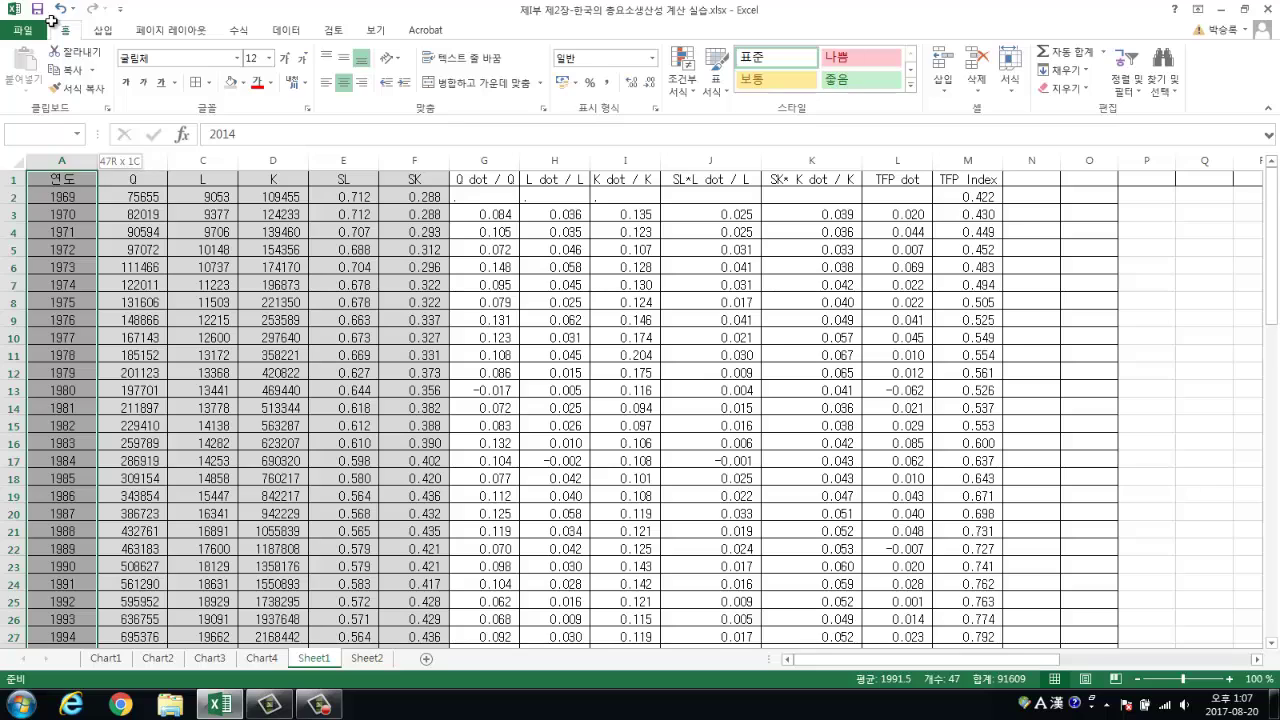
click(128, 179)
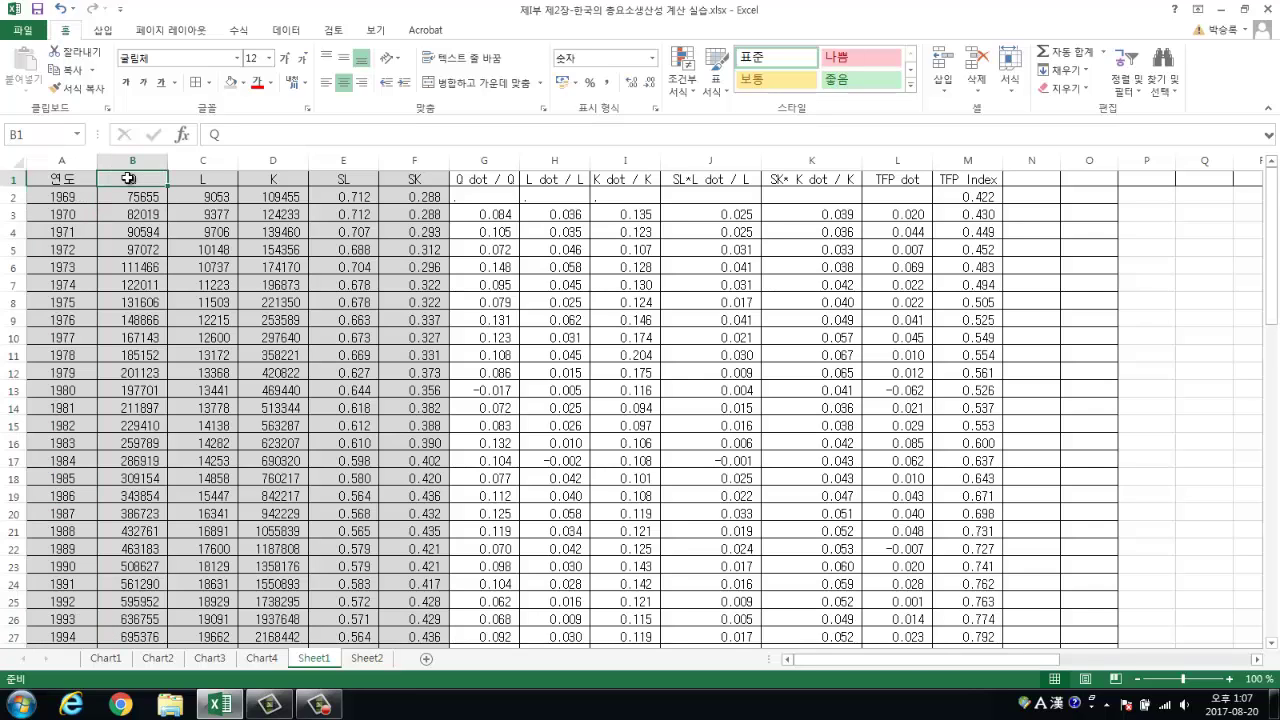
click(203, 177)
click(270, 178)
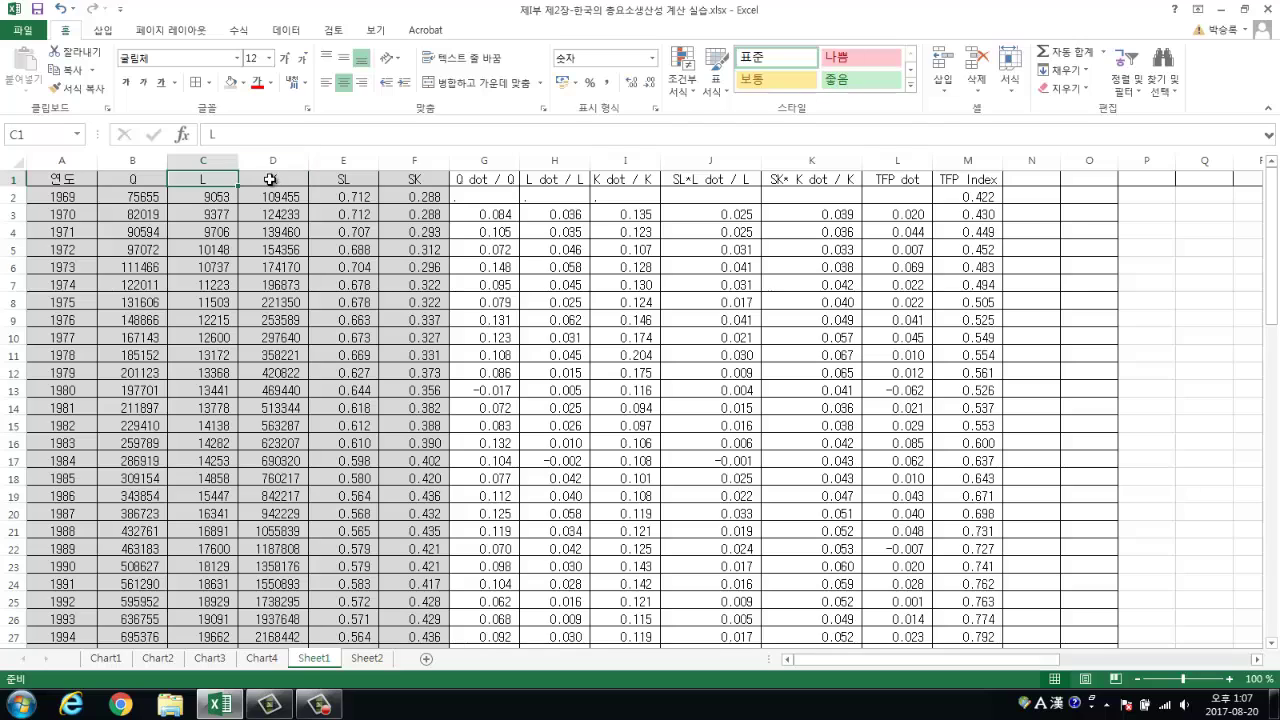
click(340, 179)
click(414, 178)
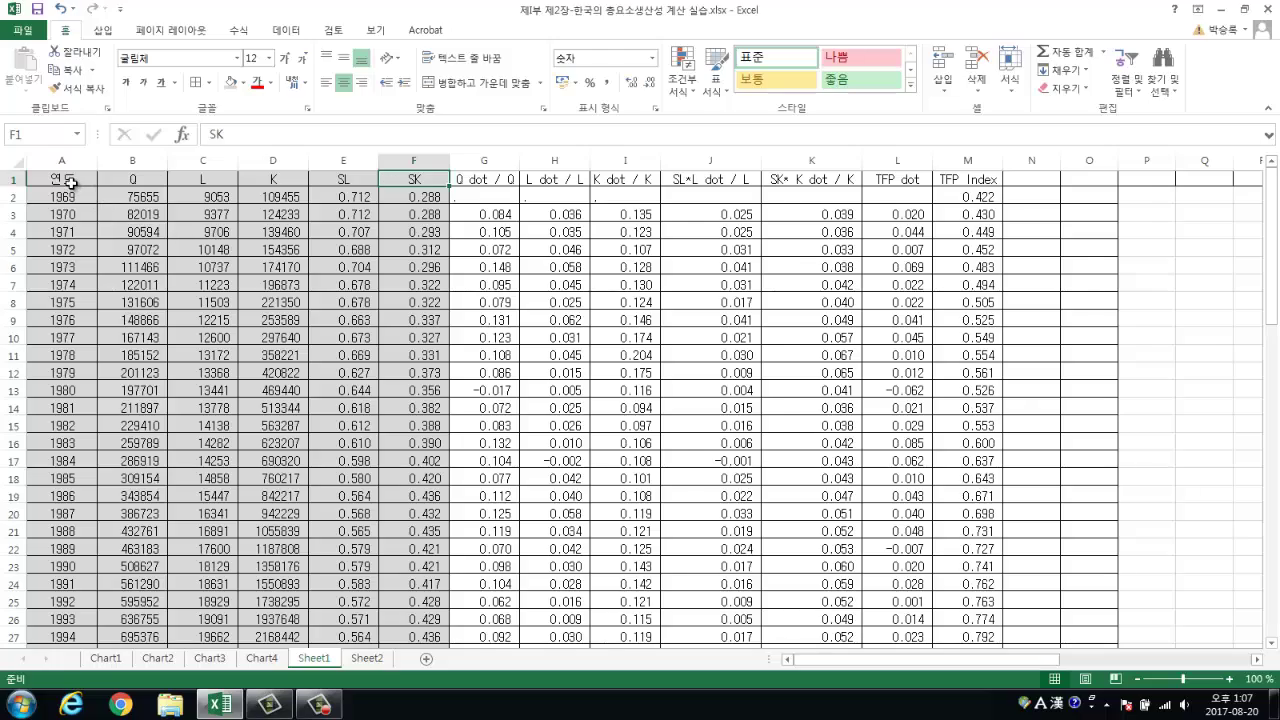
- Select the source data block A1:F47 and go over its Q, L, K, SL and SK headings again
drag(62, 180, 409, 601)
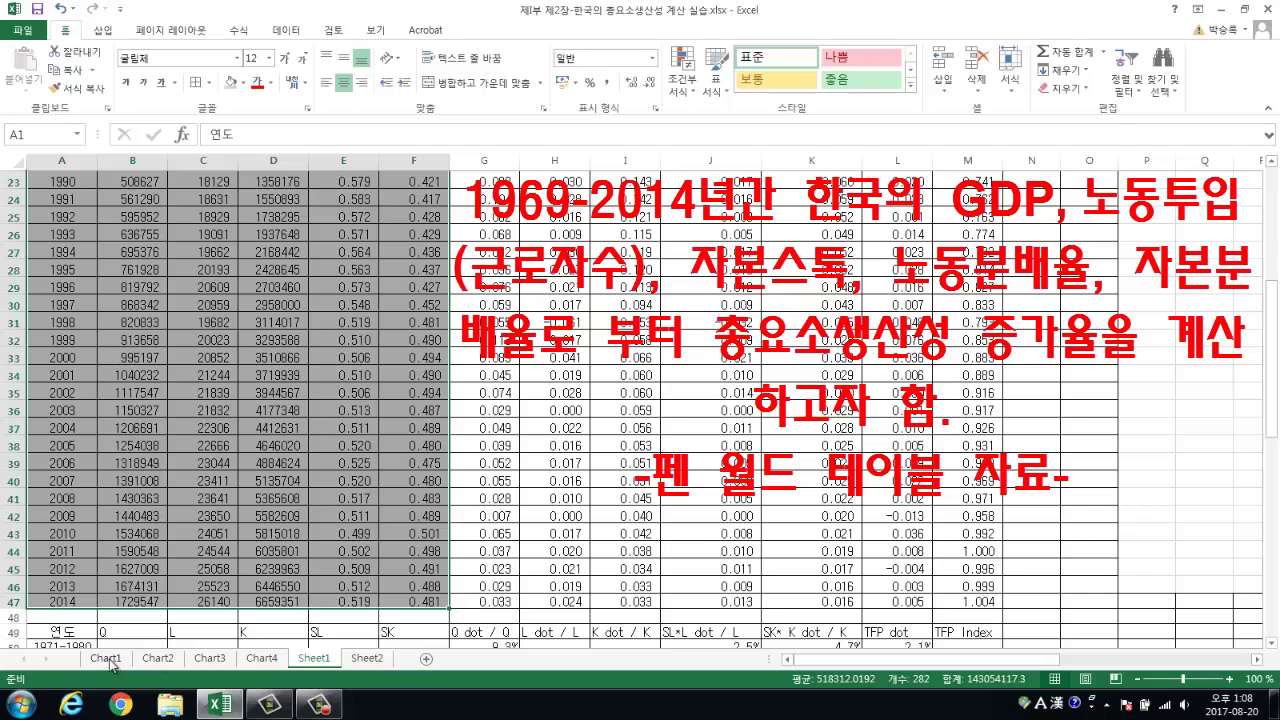
scroll(125, 400, up, 7)
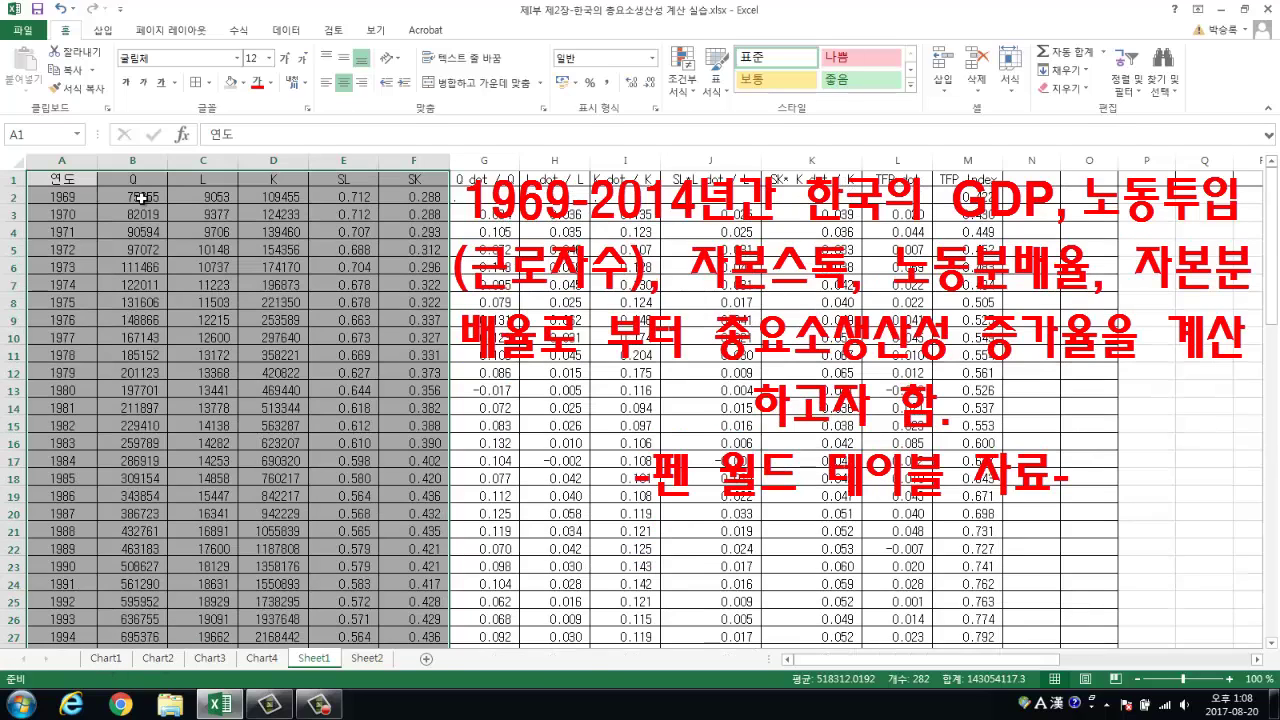
click(120, 183)
click(210, 182)
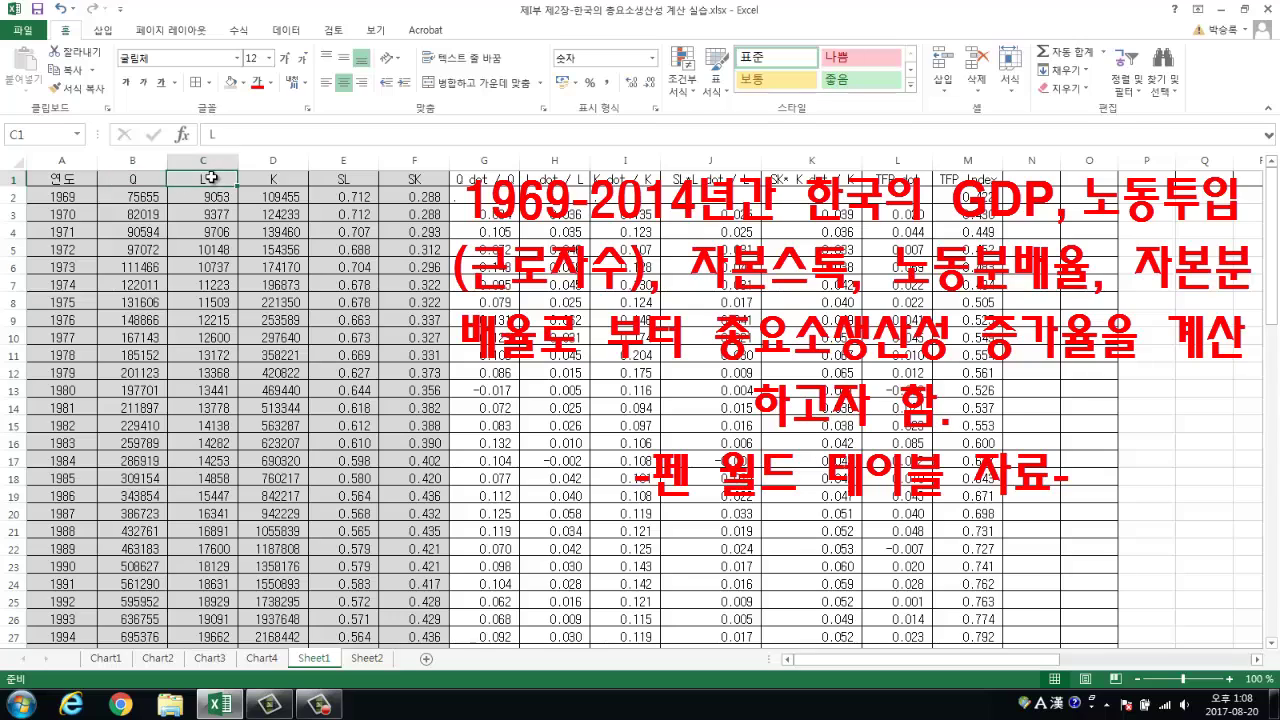
click(296, 179)
click(360, 178)
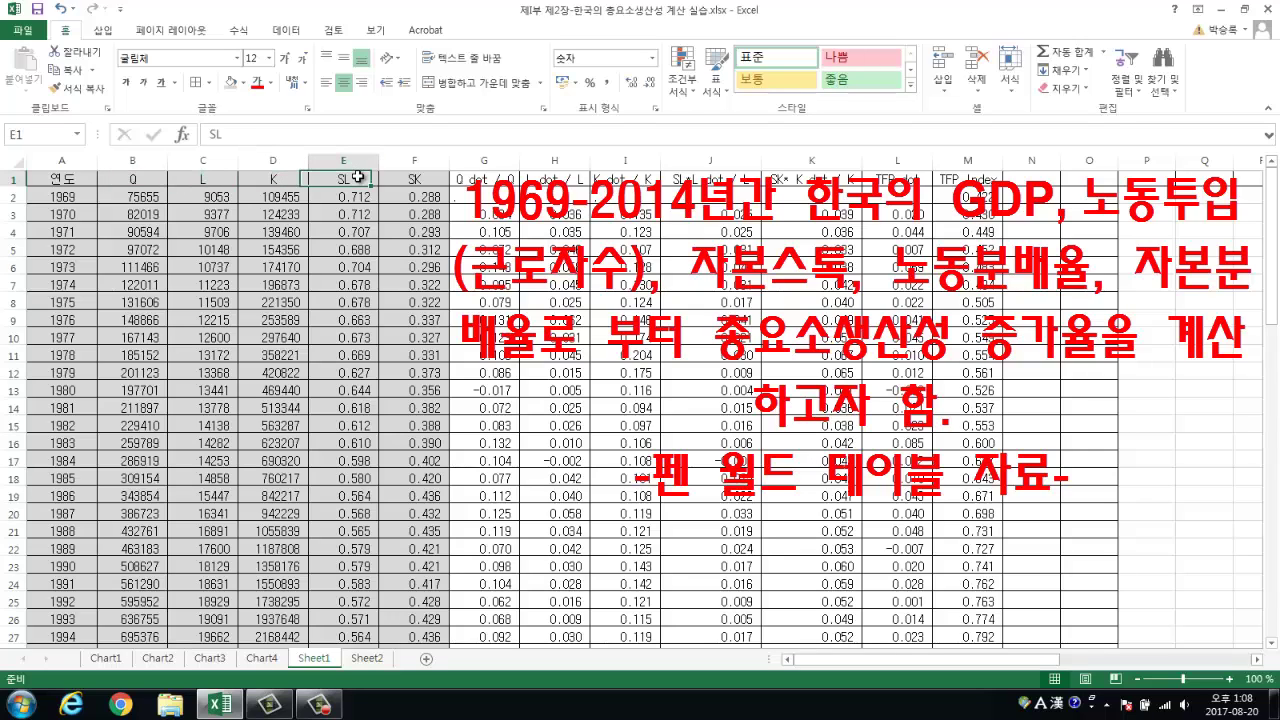
click(414, 183)
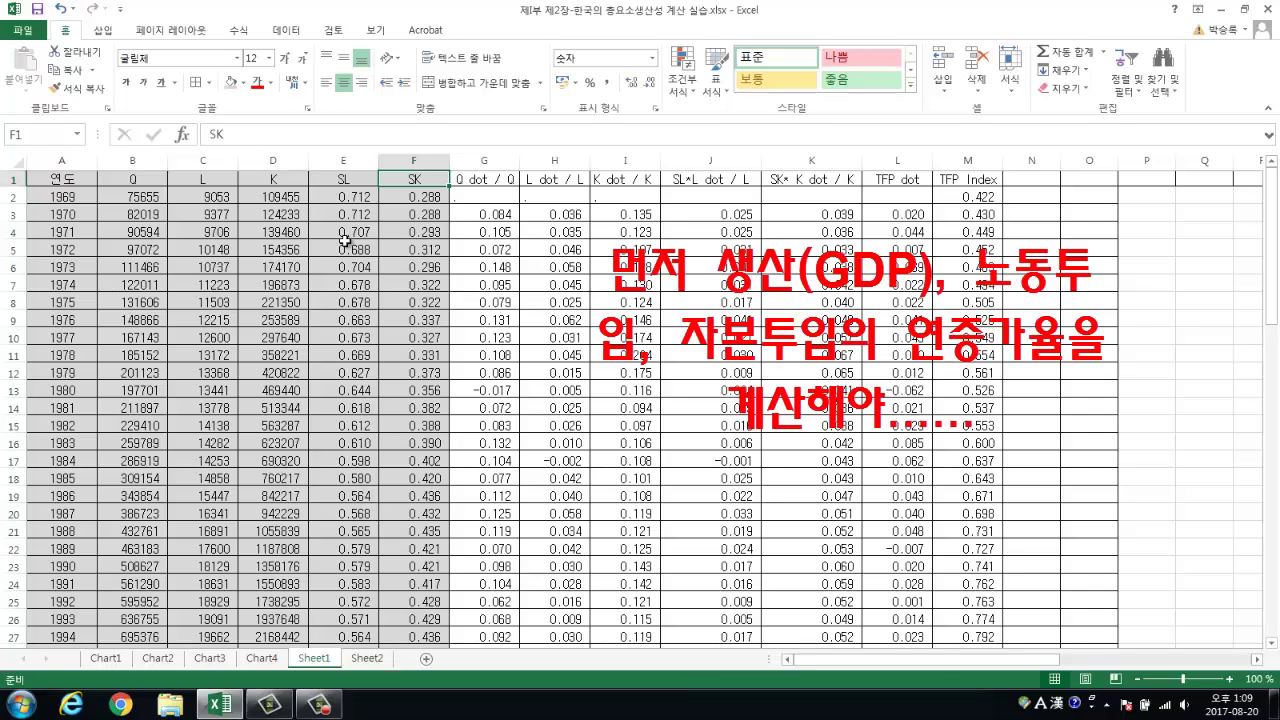
- Examine the Q dot / Q, L dot / L and K dot / K columns and the G3 formula =B3/B2-1 with its source cells
click(489, 179)
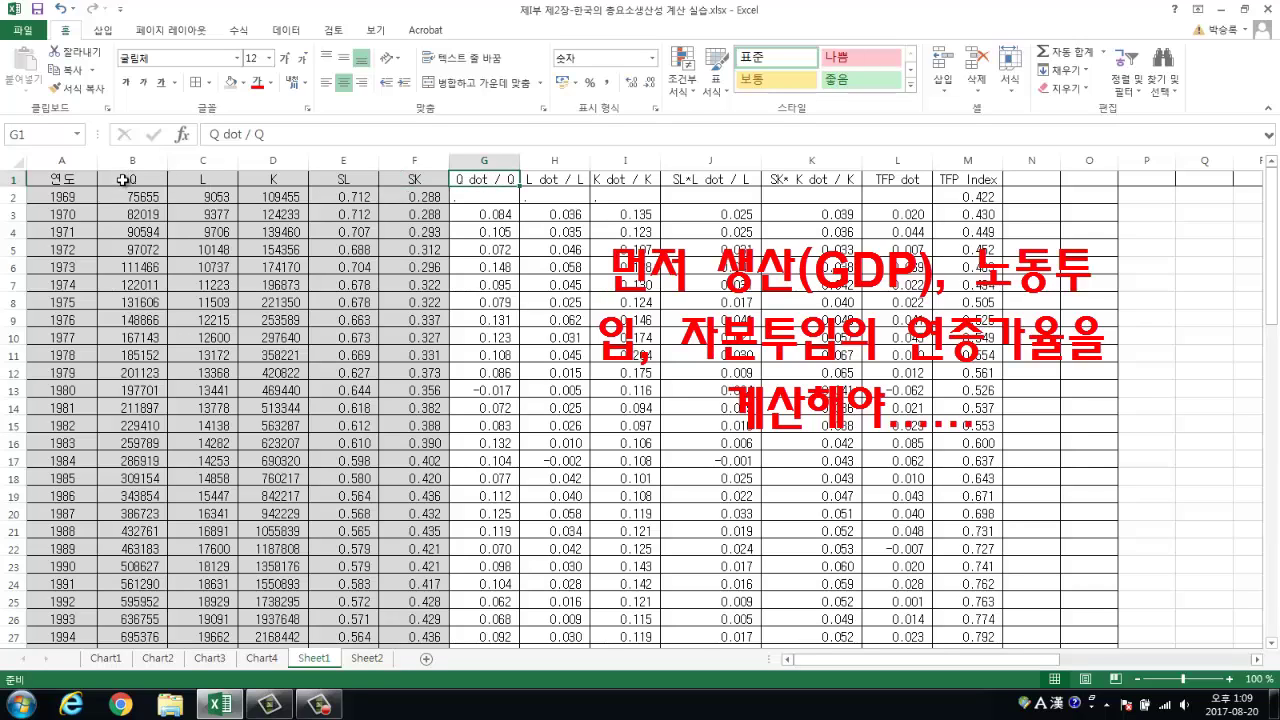
click(576, 178)
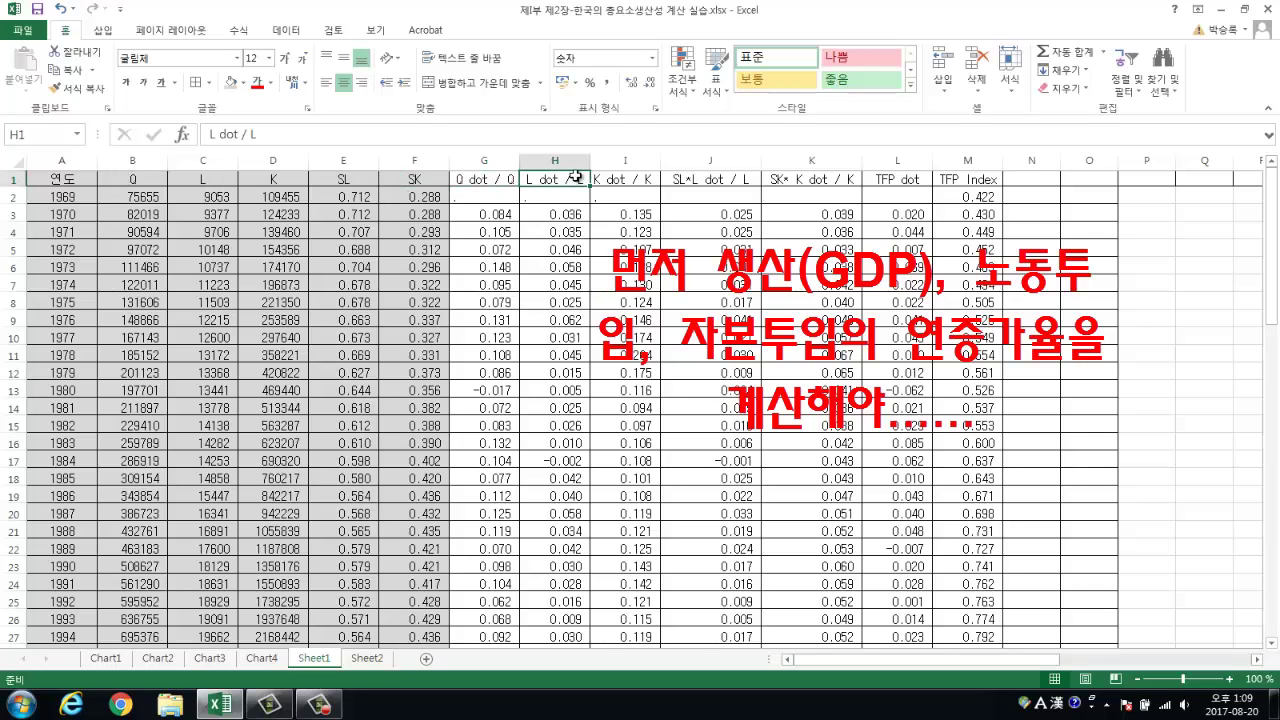
click(560, 162)
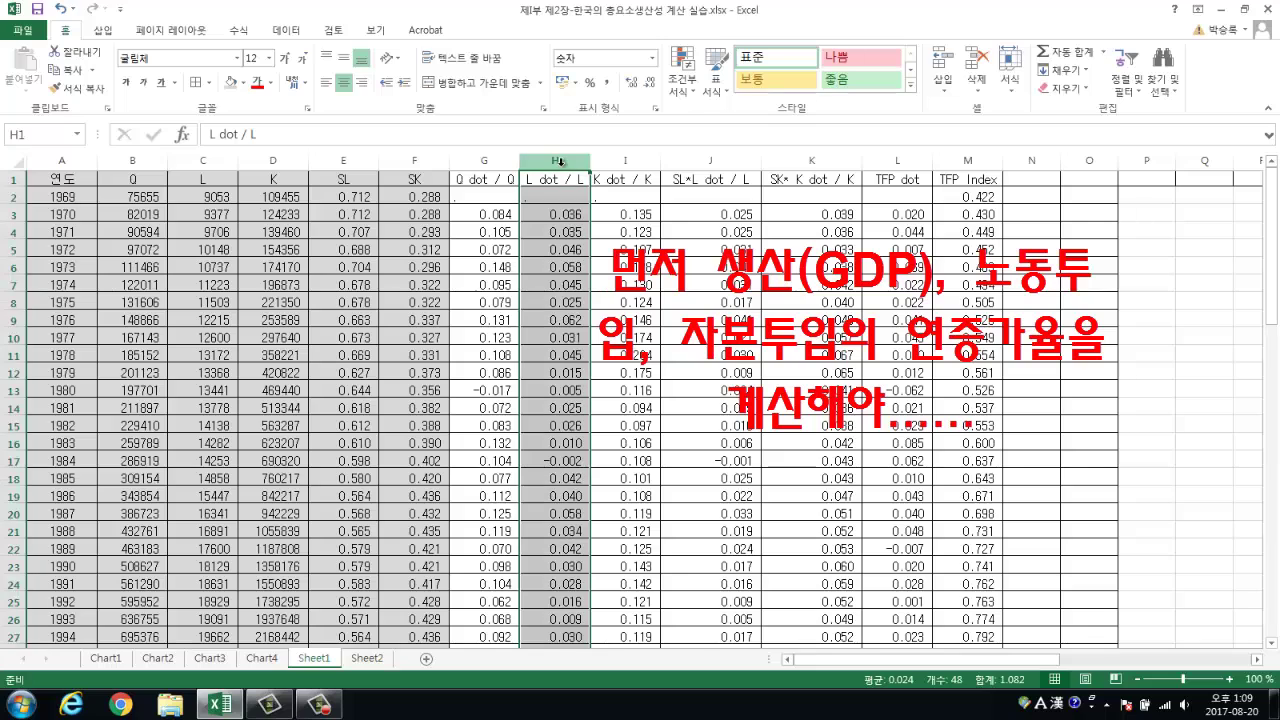
click(630, 161)
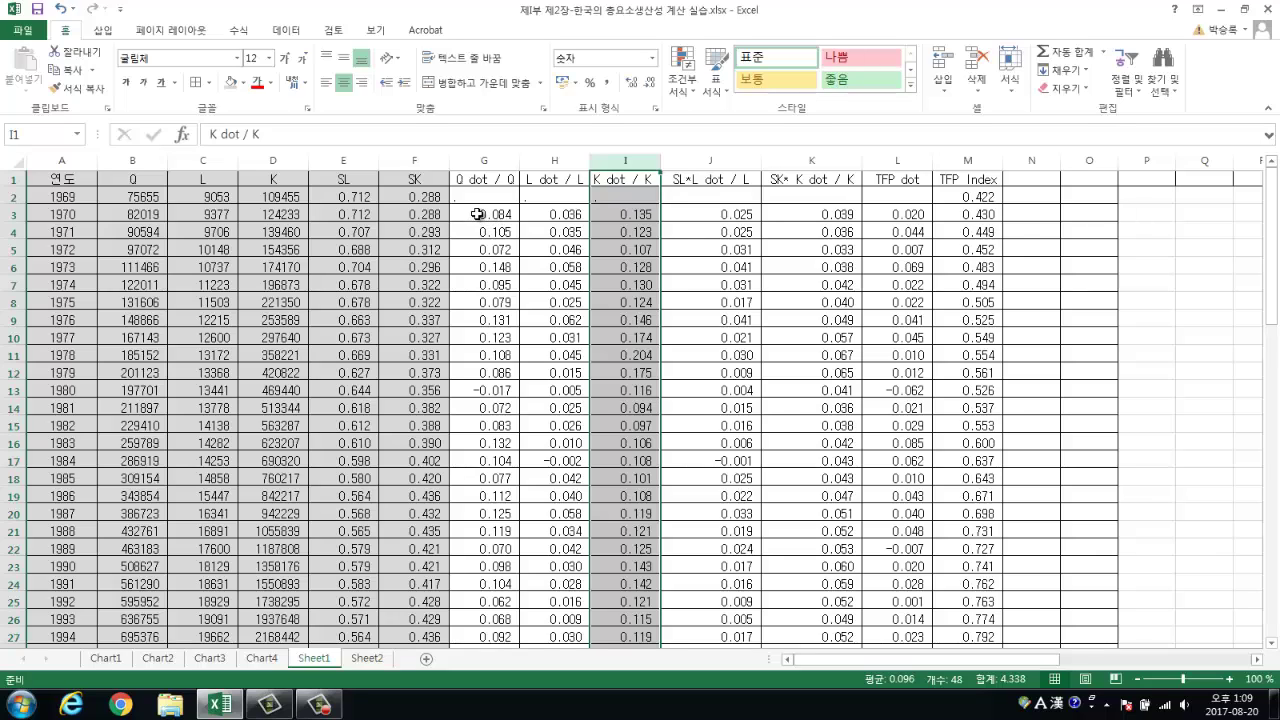
click(477, 214)
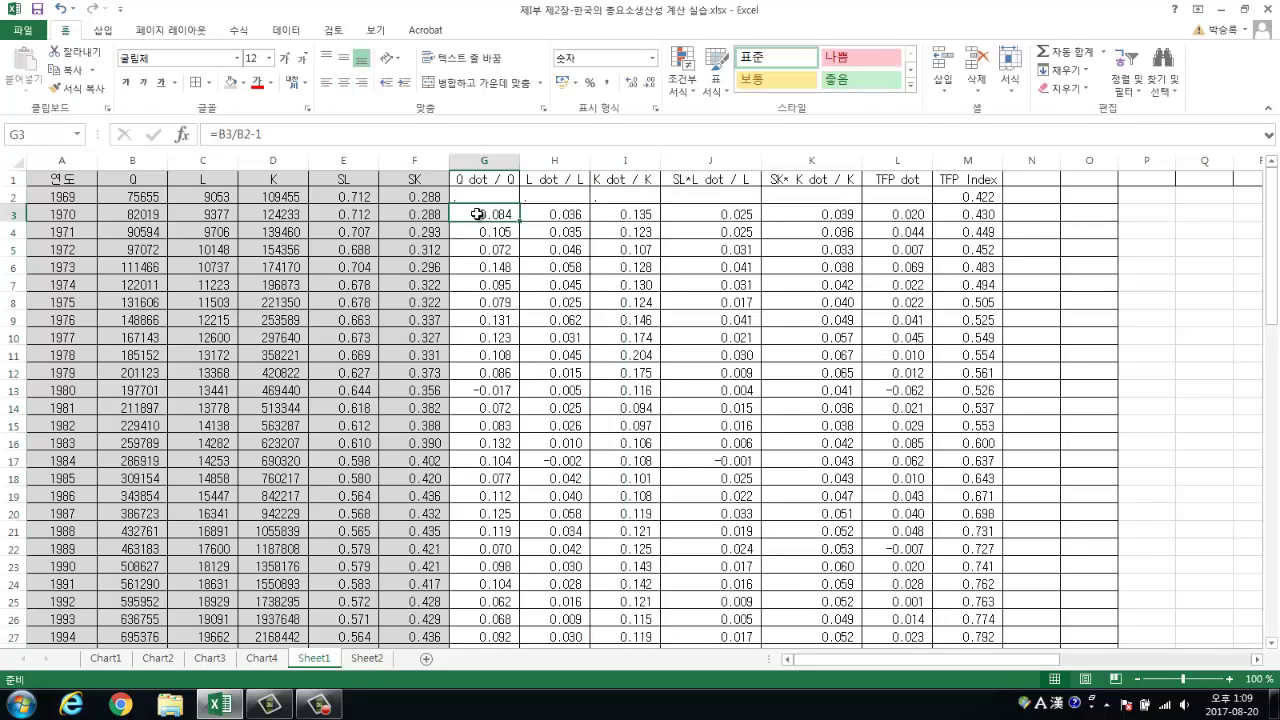
click(137, 214)
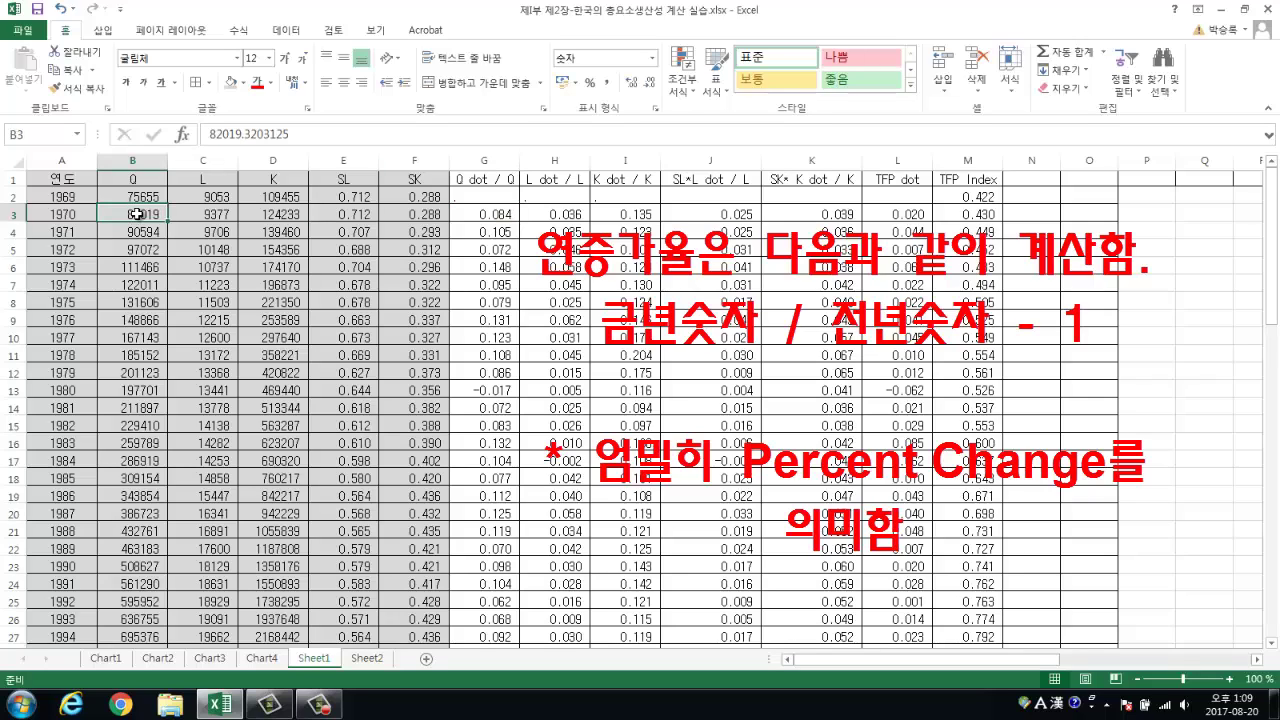
click(137, 196)
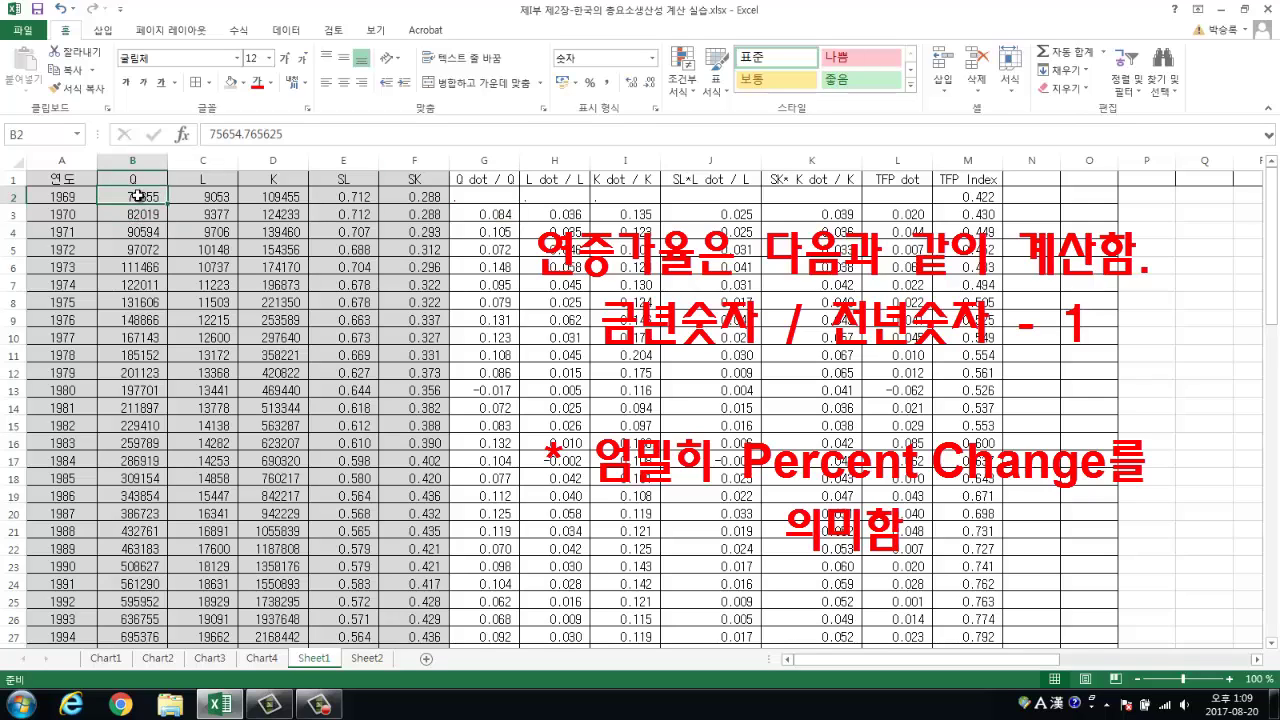
- Fill the growth-rate formula =B3/B2-1 from G3 down to G47, and select the growth-rate range G3:I47
click(490, 212)
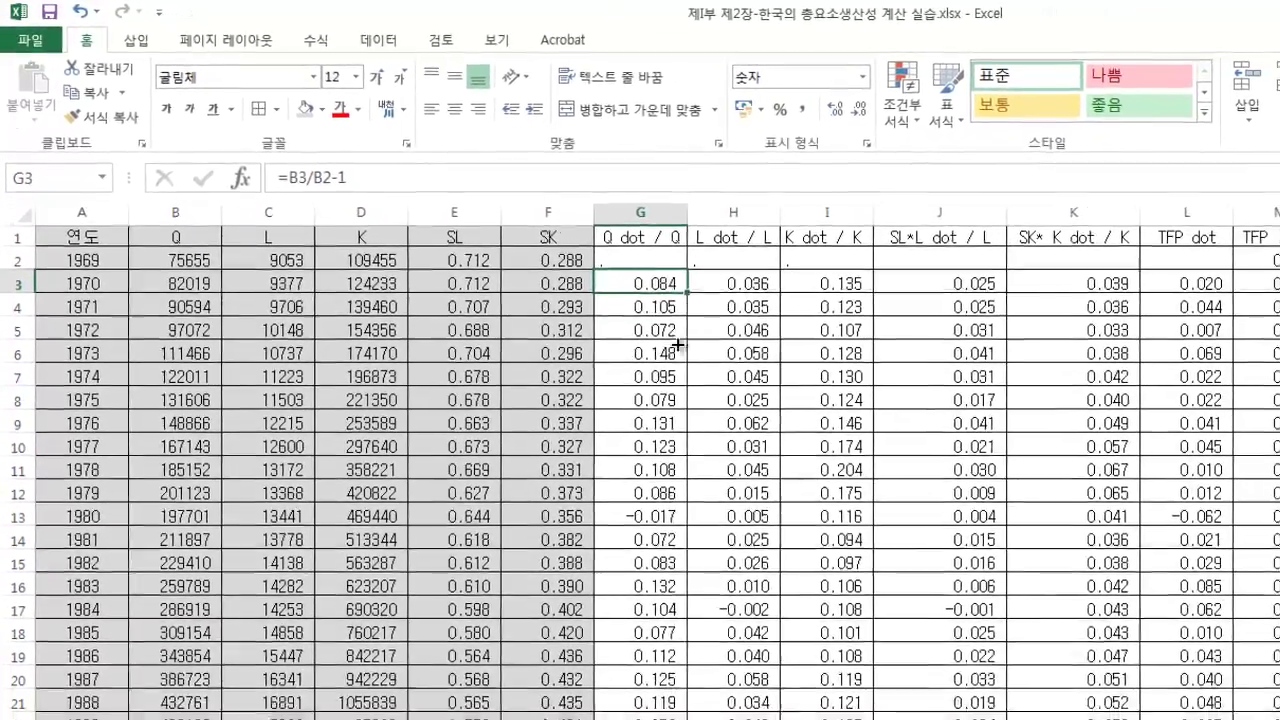
double_click(687, 293)
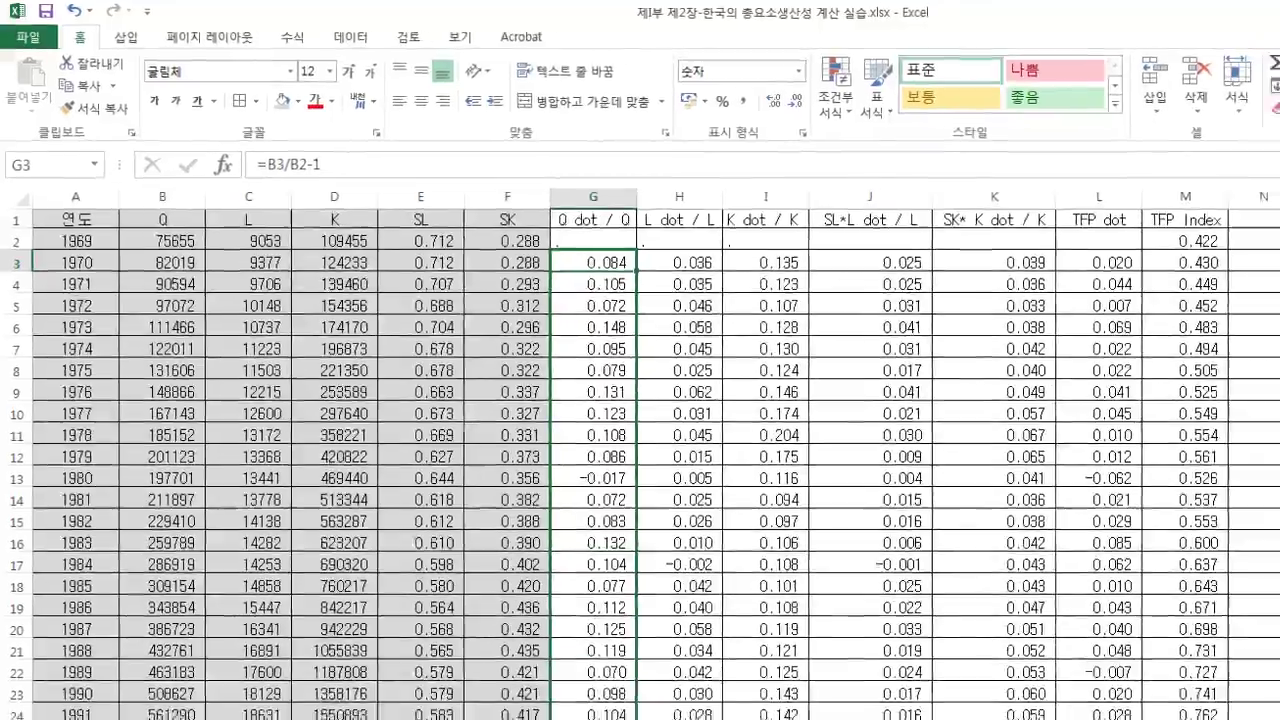
scroll(640, 450, down, 6)
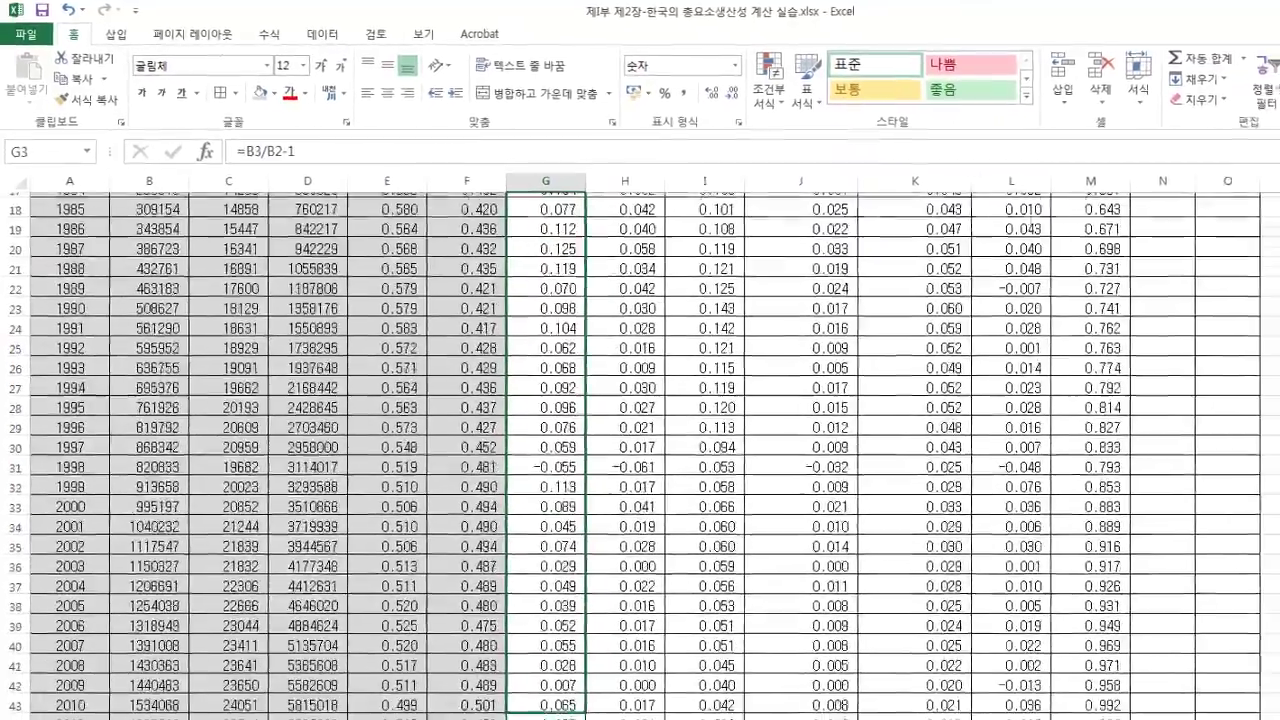
scroll(500, 560, down, 2)
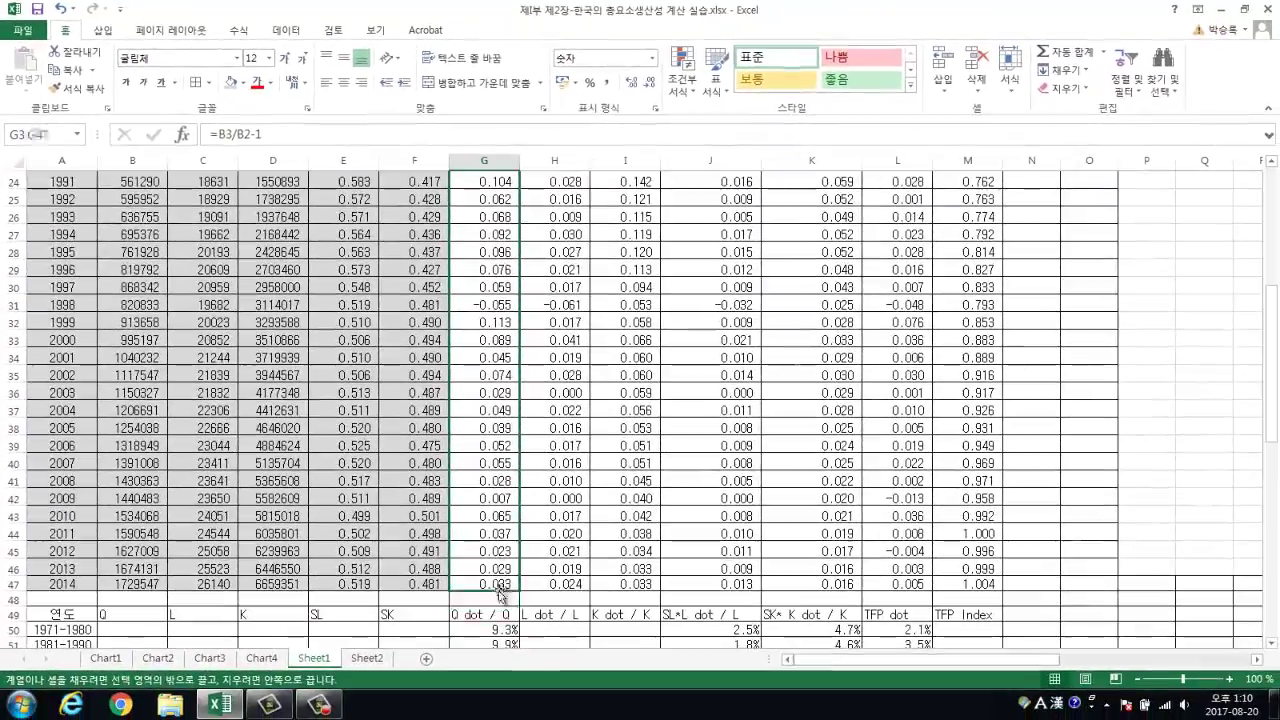
drag(501, 594, 501, 593)
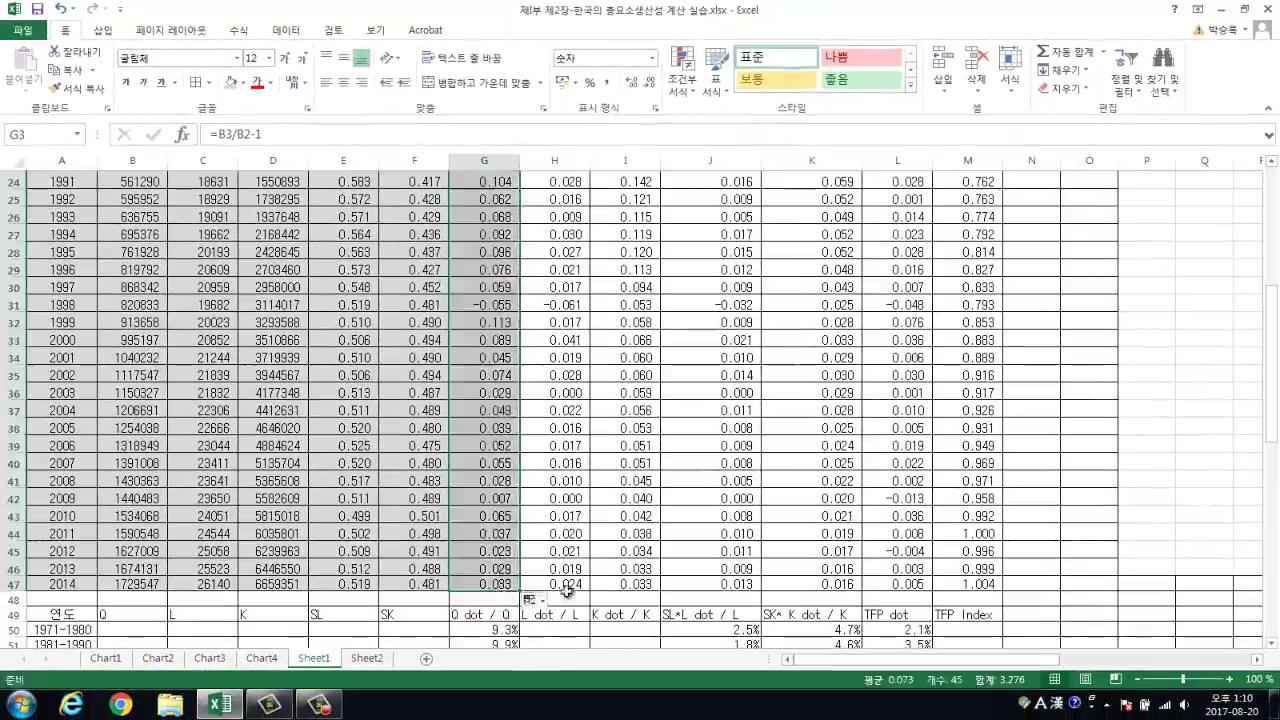
scroll(617, 580, up, 8)
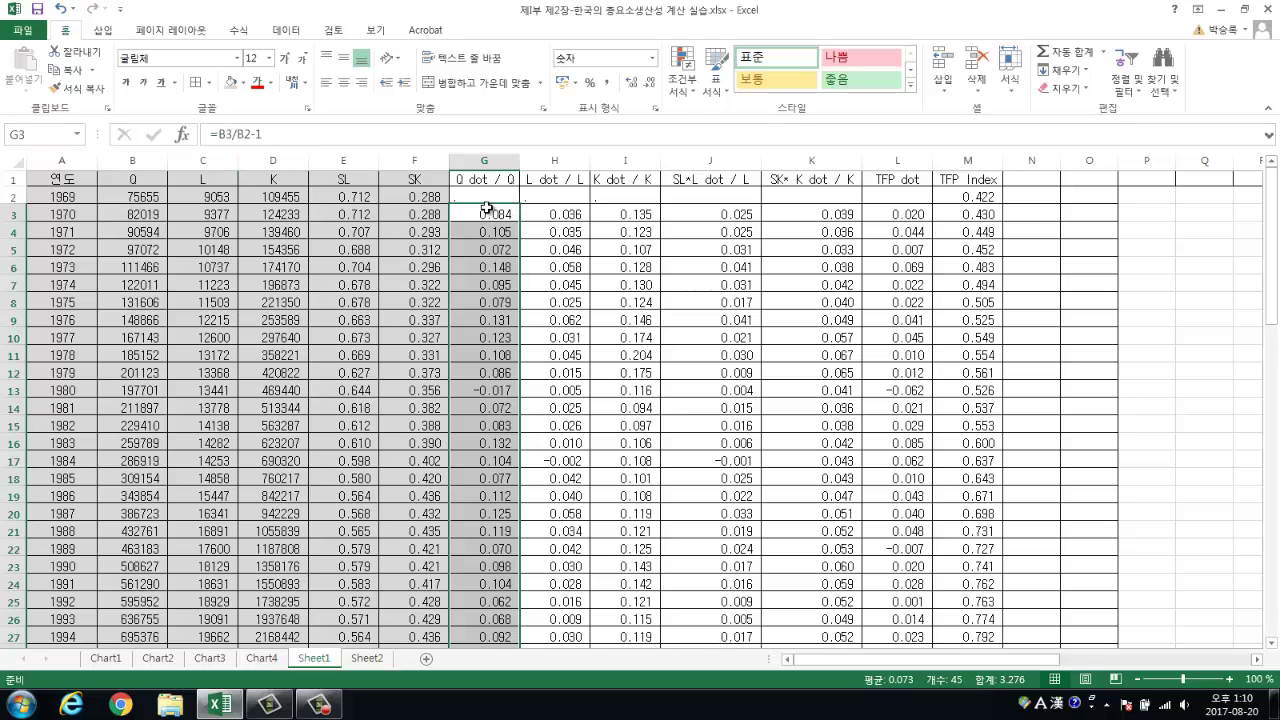
drag(485, 212, 651, 622)
scroll(557, 460, up, 7)
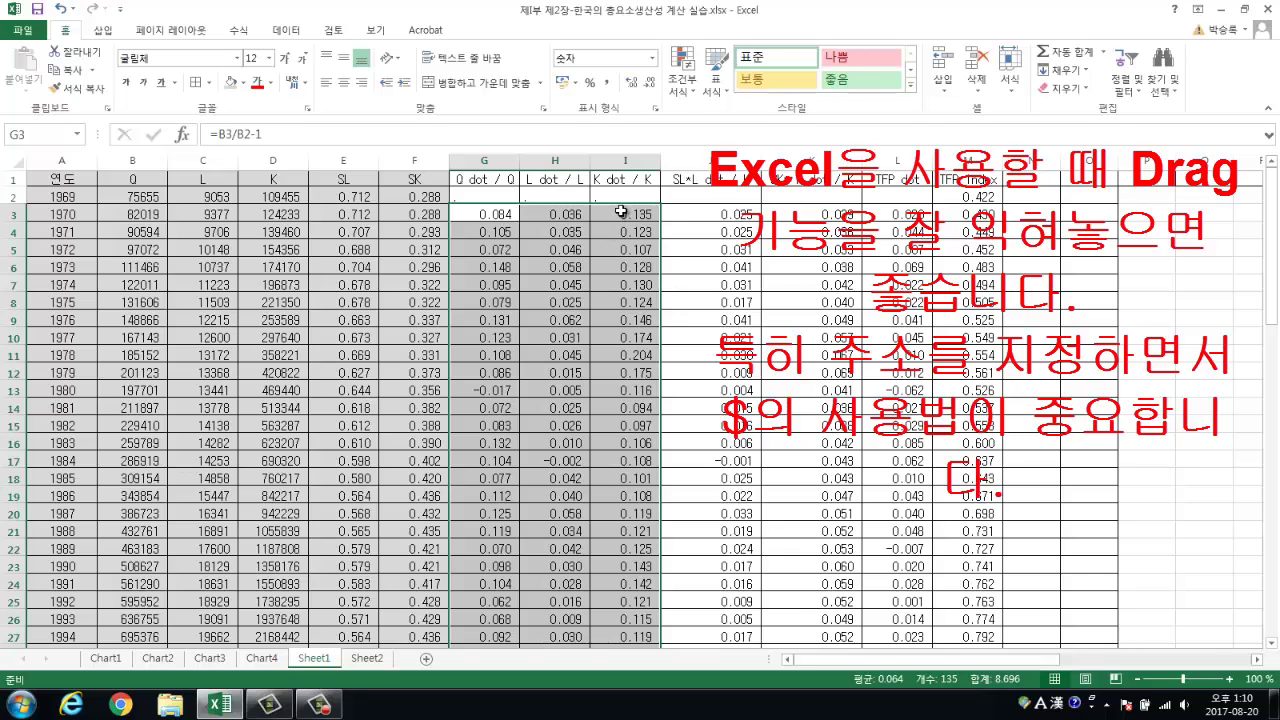
- Check the J3 formula =E3*H3 against cells E3 and H3, and fill it through J3:K47
click(710, 213)
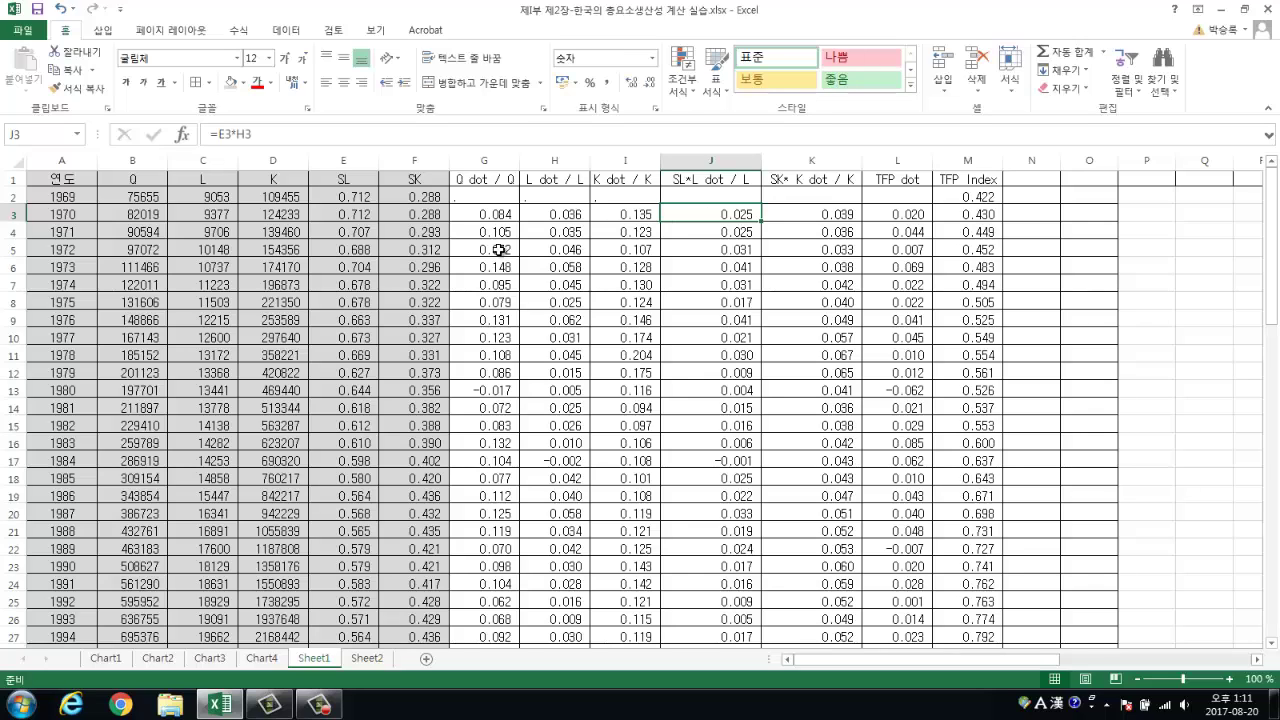
click(344, 214)
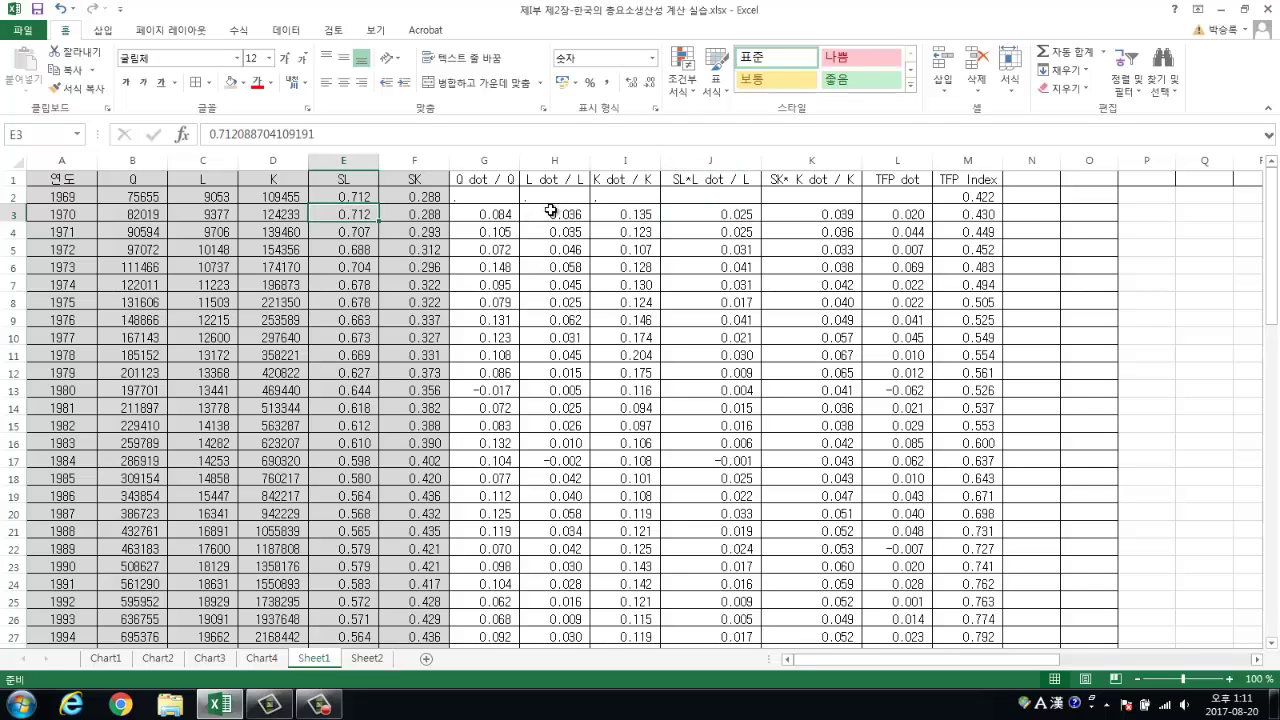
click(551, 212)
click(737, 214)
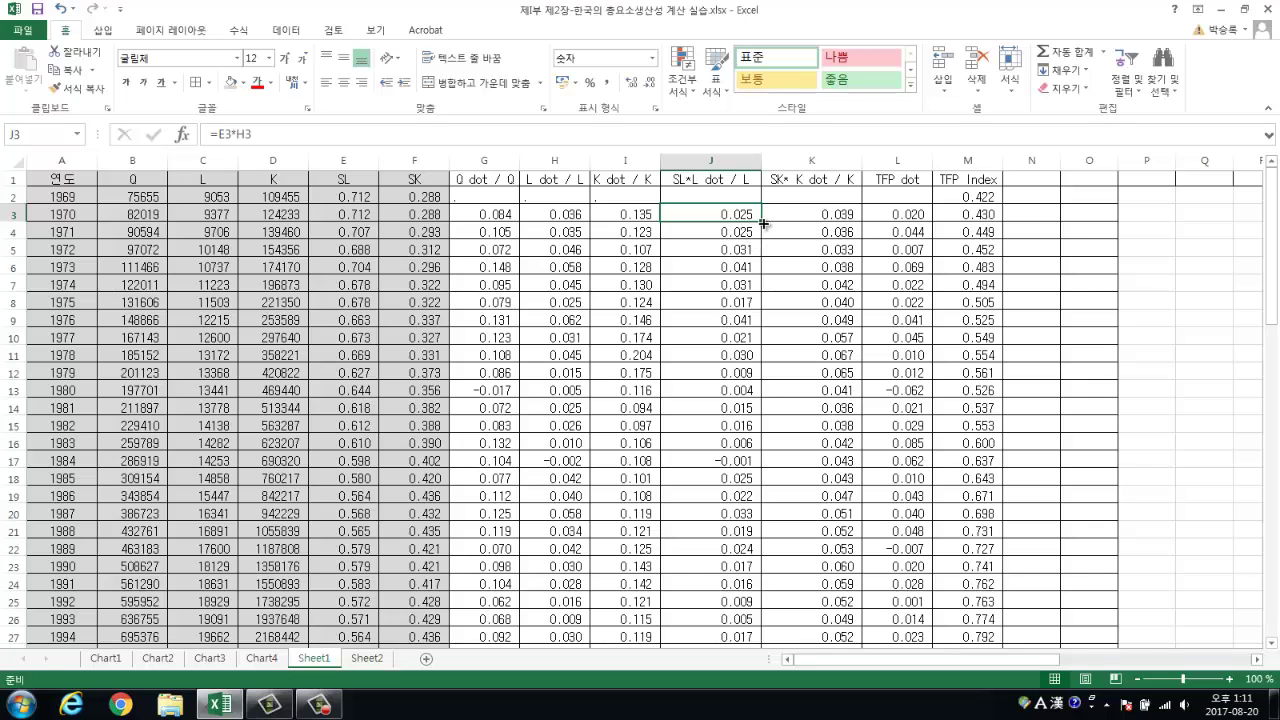
drag(763, 224, 853, 619)
scroll(824, 594, up, 7)
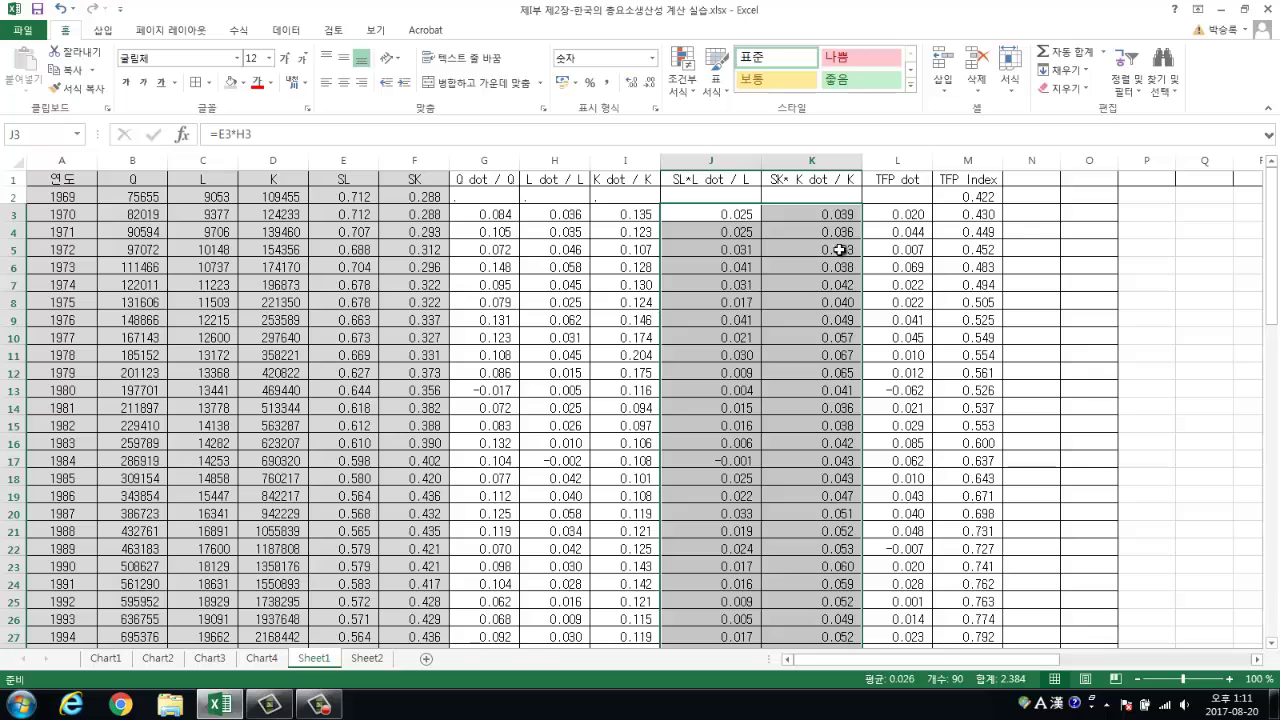
- Check the TFP dot formula =G3-$J3-$K3 in L3 against cells G3, J3 and K3, and fill it down to L47
click(889, 212)
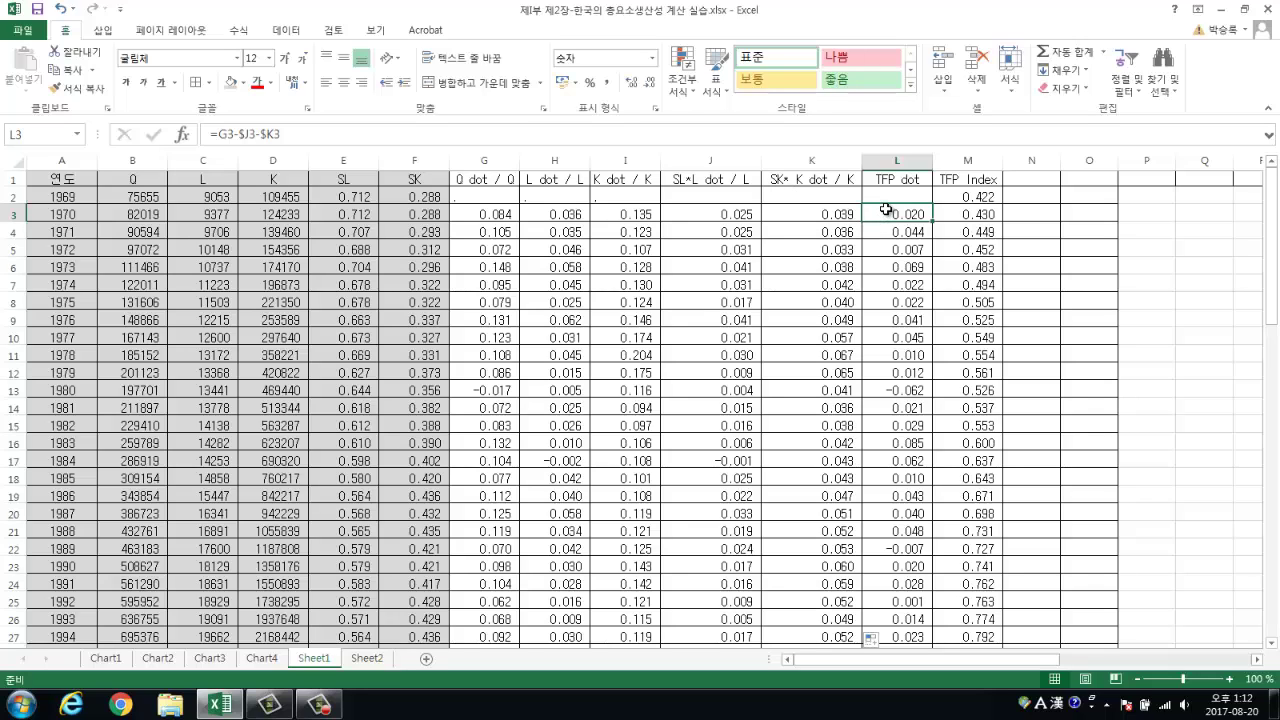
click(493, 214)
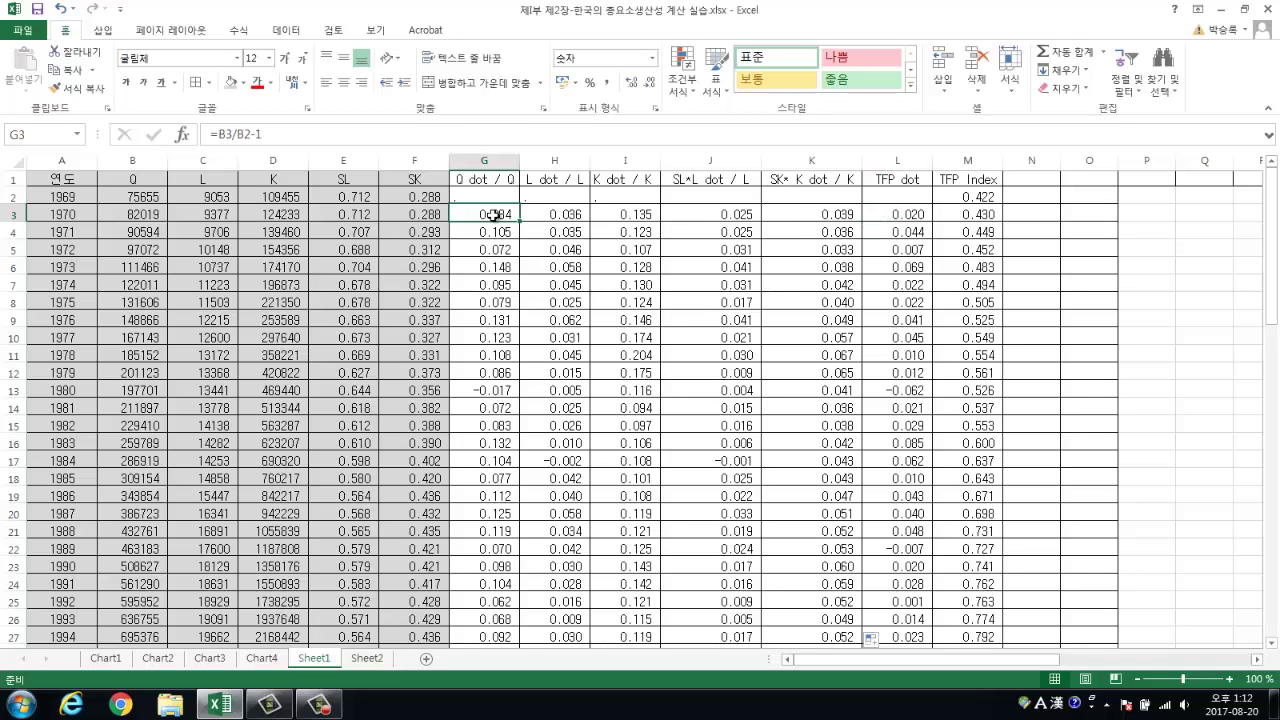
click(714, 215)
click(836, 212)
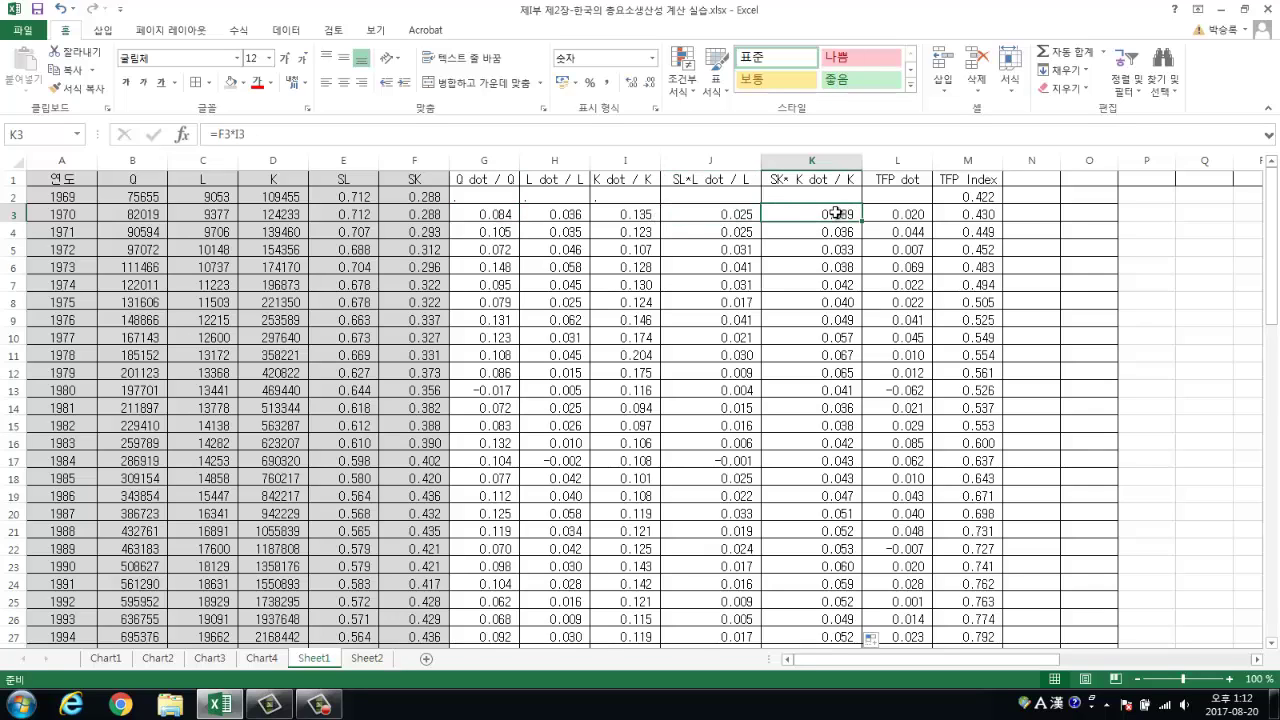
click(889, 214)
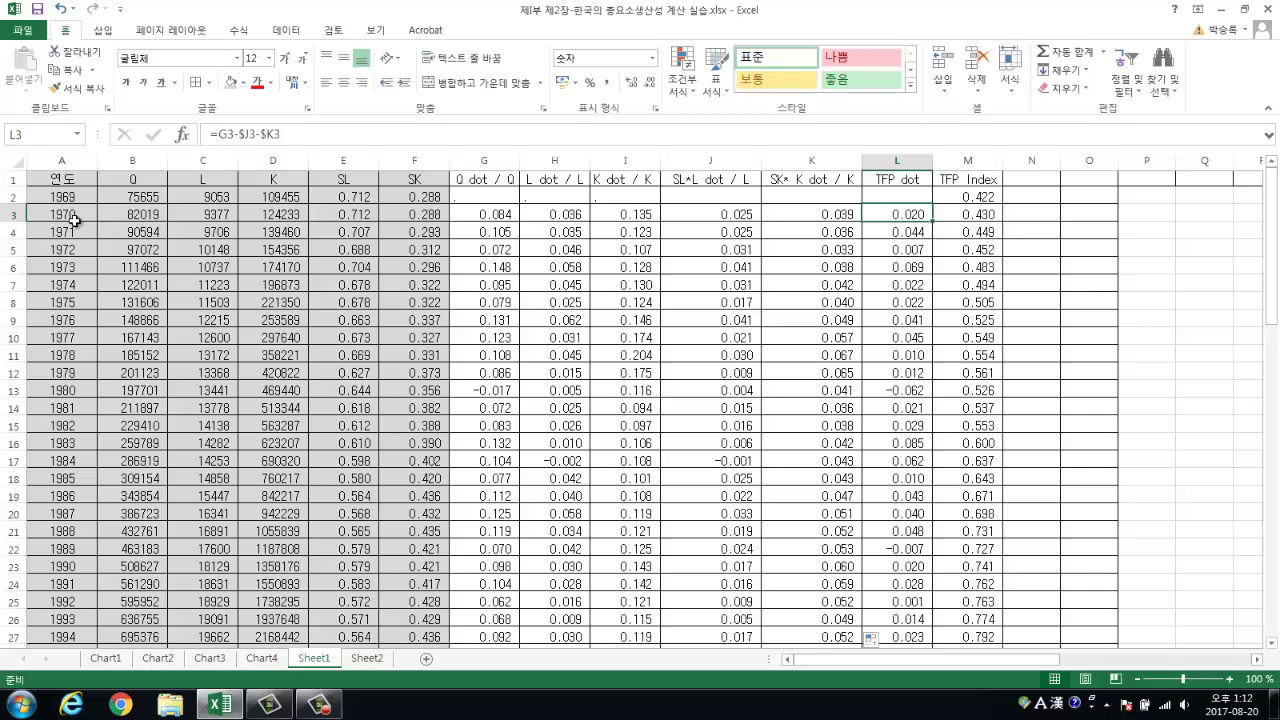
drag(933, 222, 912, 608)
scroll(881, 594, up, 7)
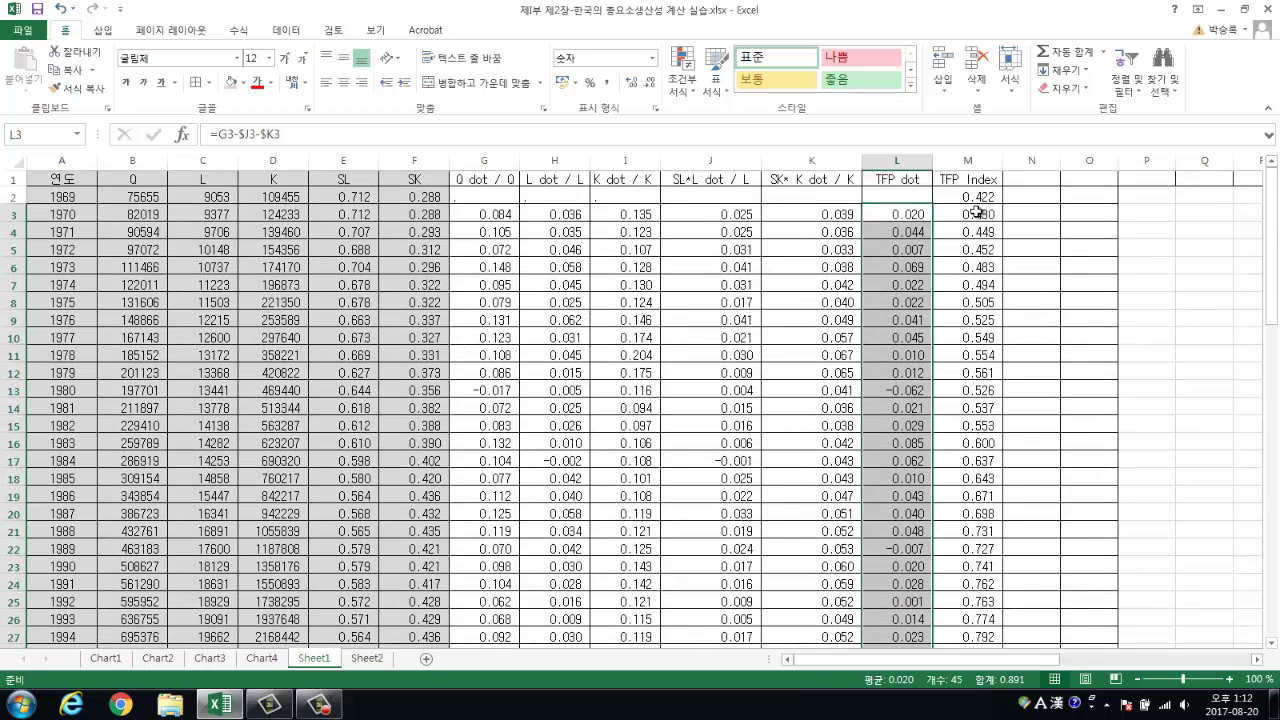
click(895, 191)
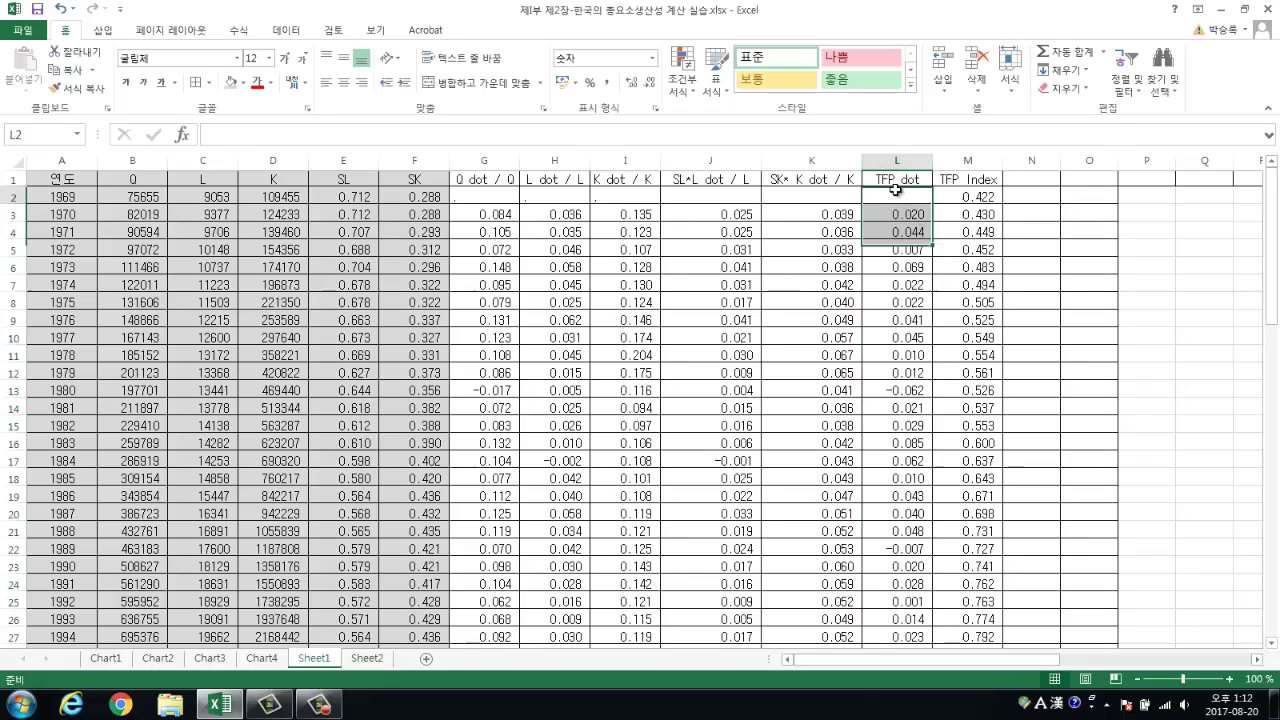
- Review the TFP dot and TFP Index columns, including the 2011 base-year index in M44
scroll(895, 192, down, 4)
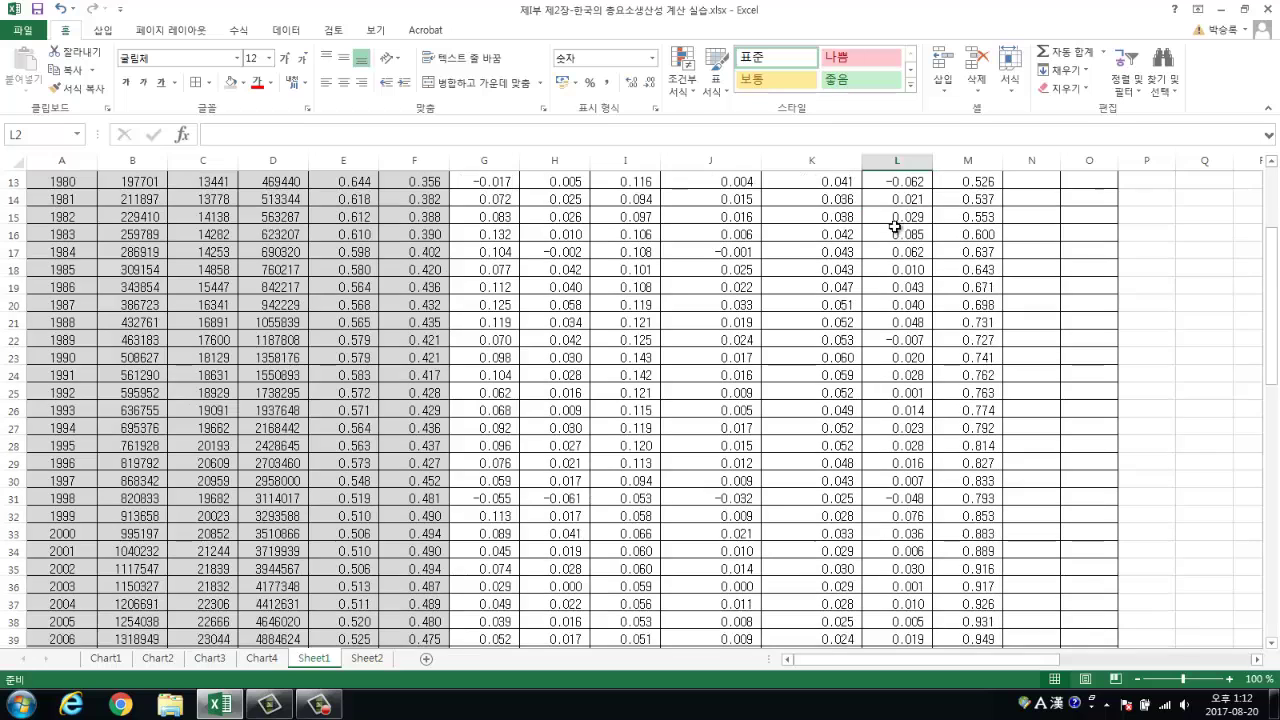
scroll(895, 192, up, 4)
click(908, 180)
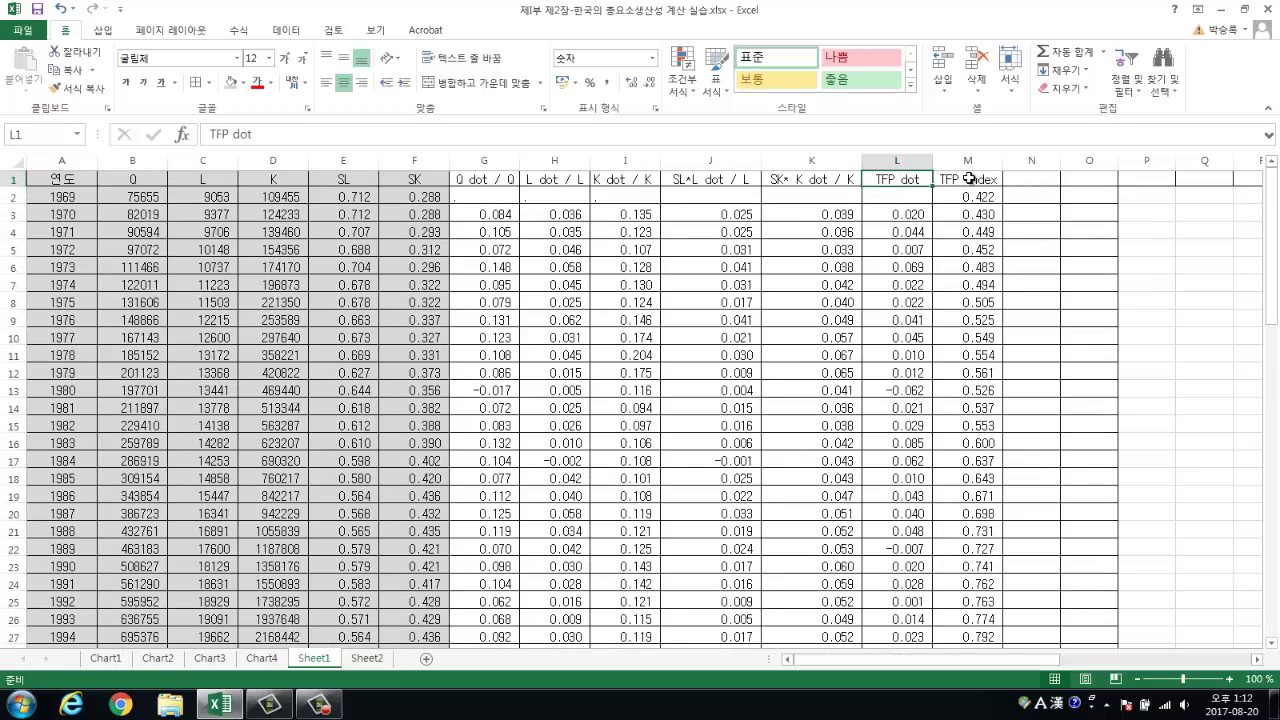
click(968, 178)
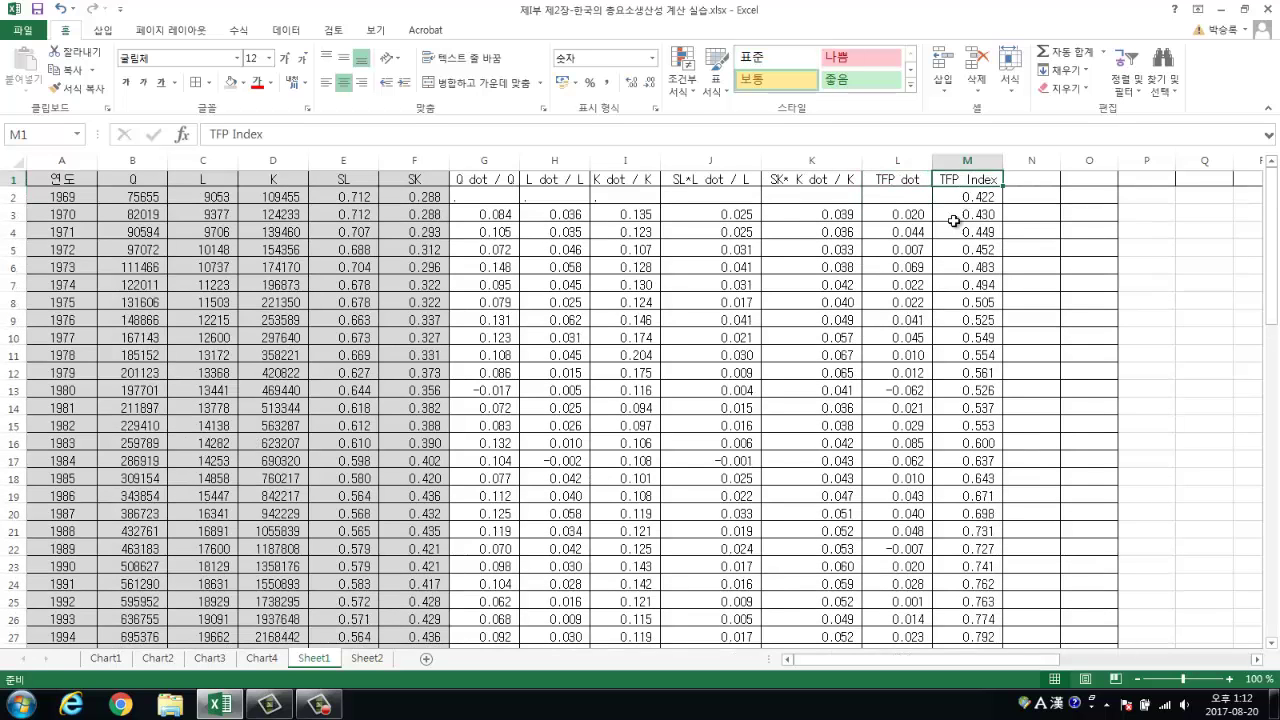
scroll(933, 290, down, 1)
scroll(933, 292, down, 9)
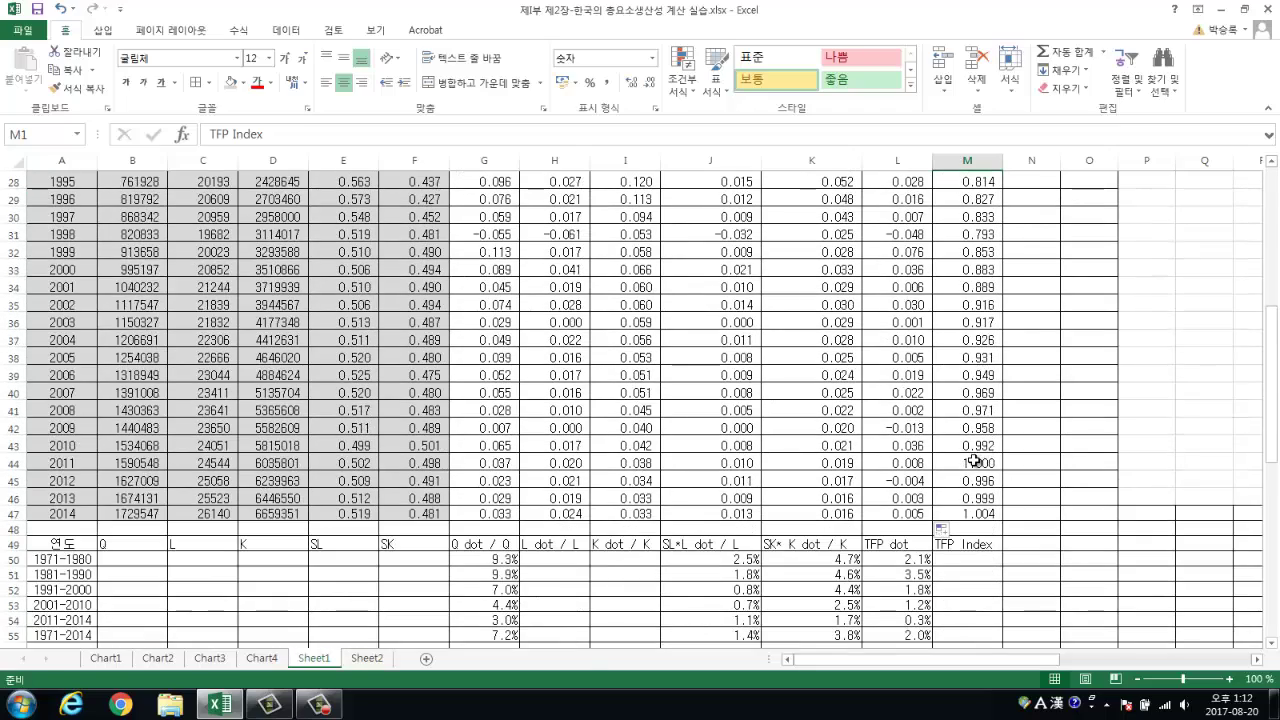
click(990, 463)
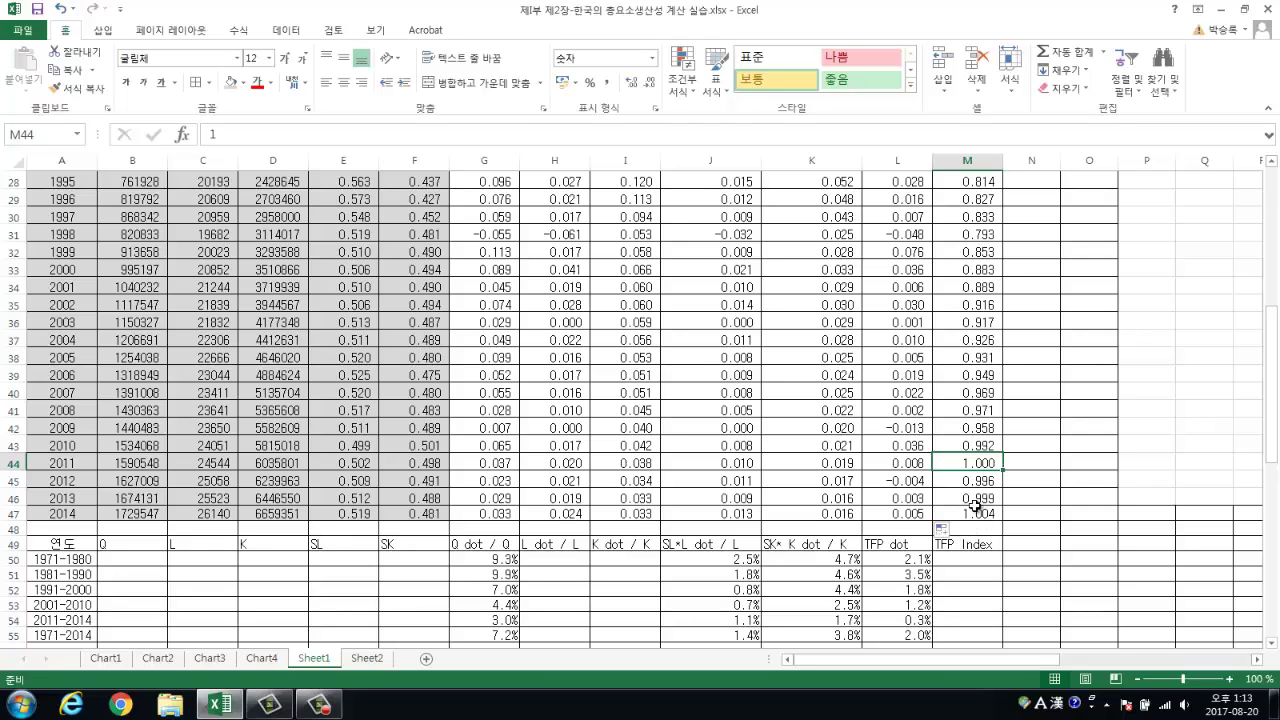
- Check the backward index formula =M44/(1+L44) in M43 against L44, and fill it up to M2
click(971, 446)
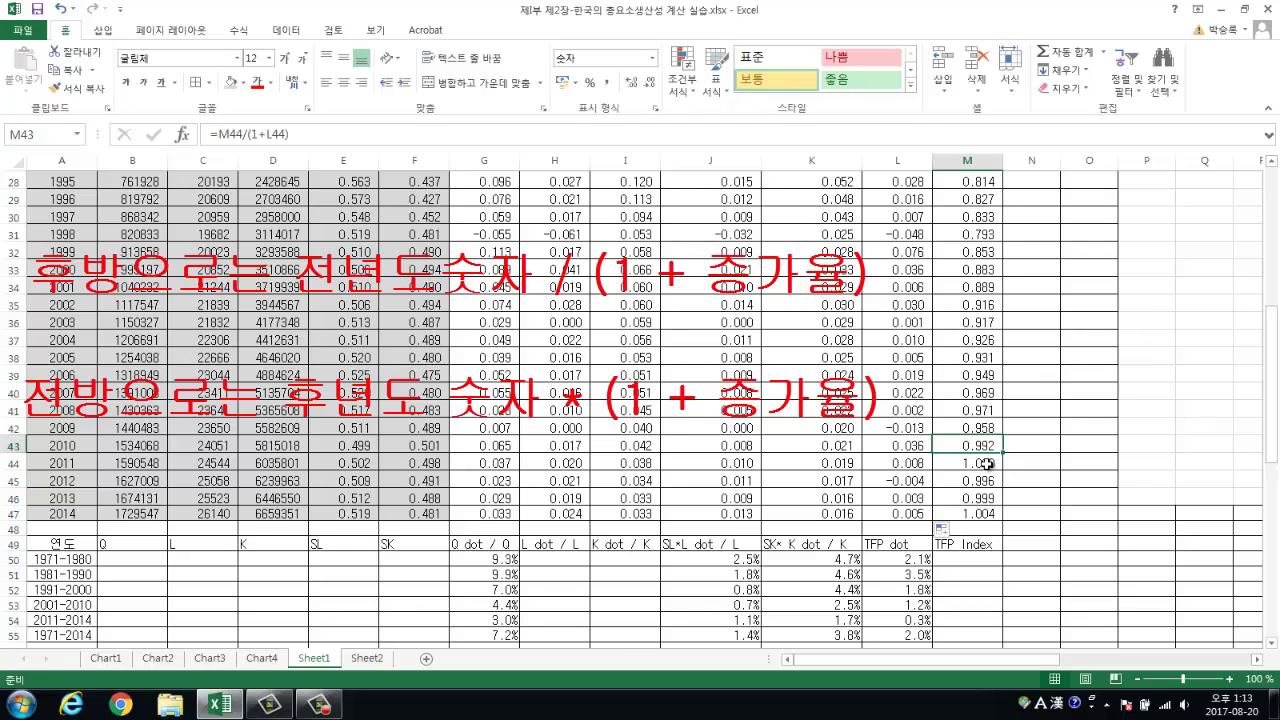
click(903, 464)
click(970, 444)
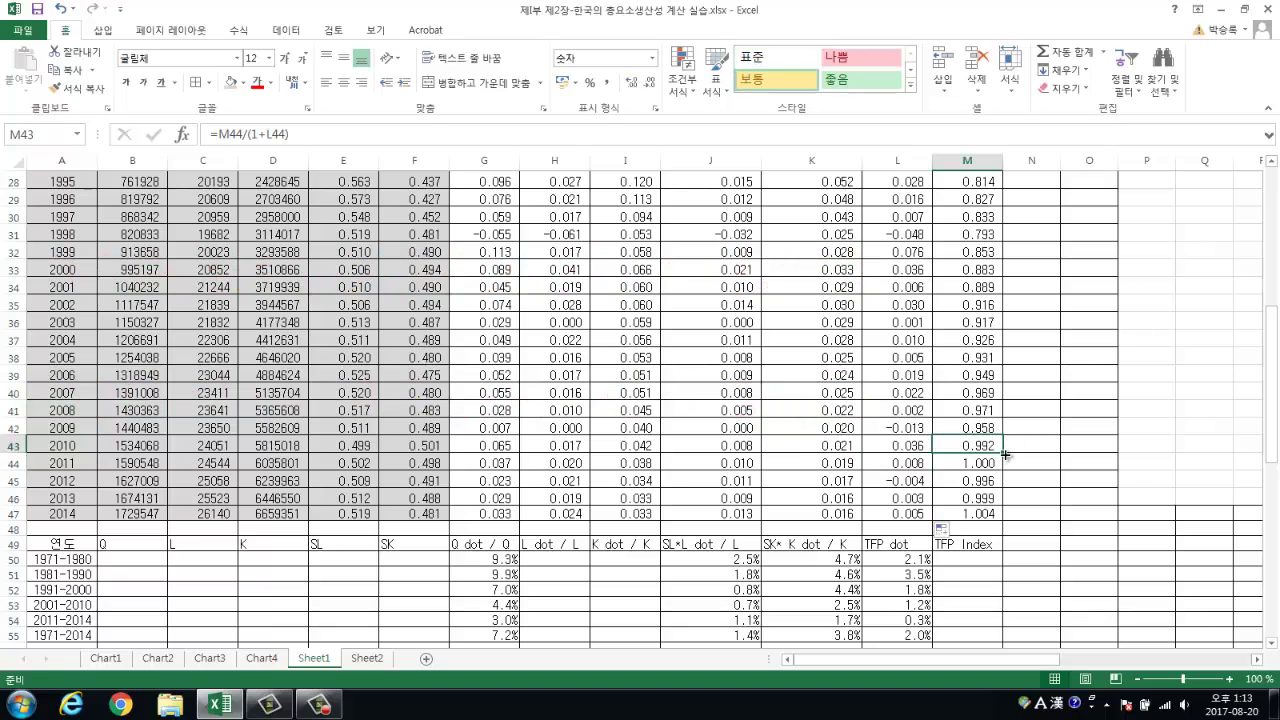
drag(1005, 455, 1040, 191)
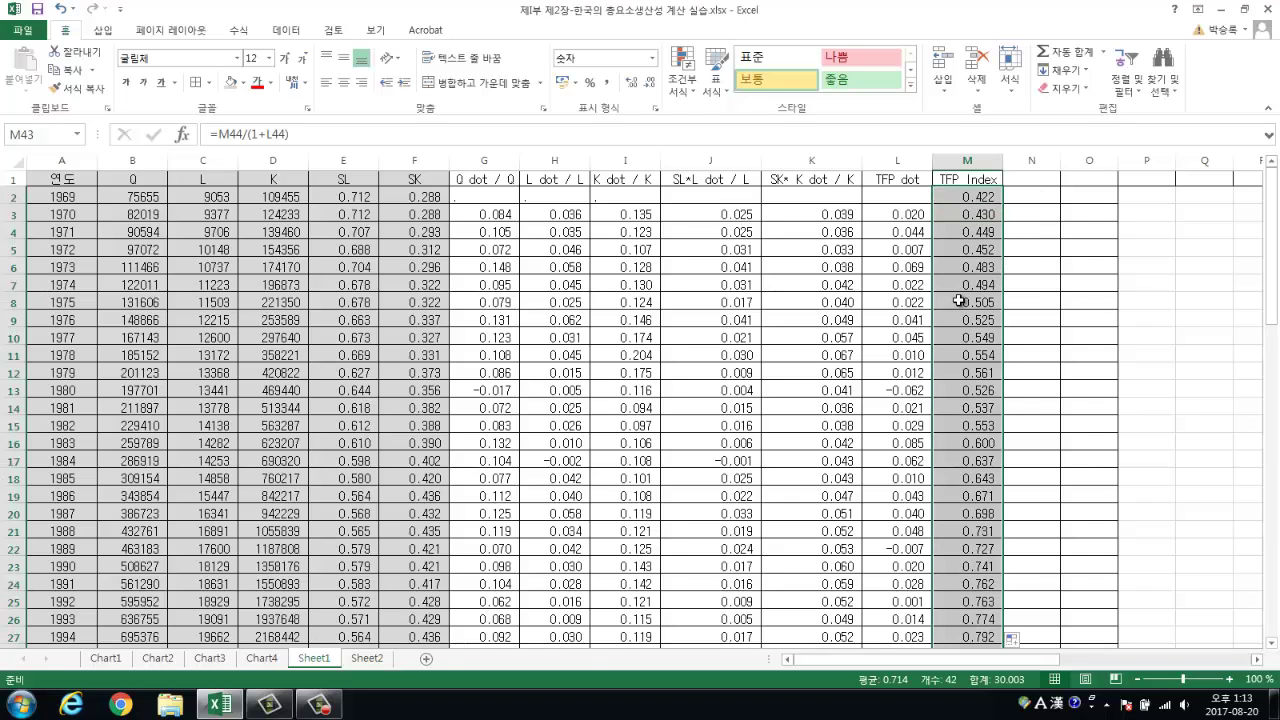
scroll(958, 300, down, 9)
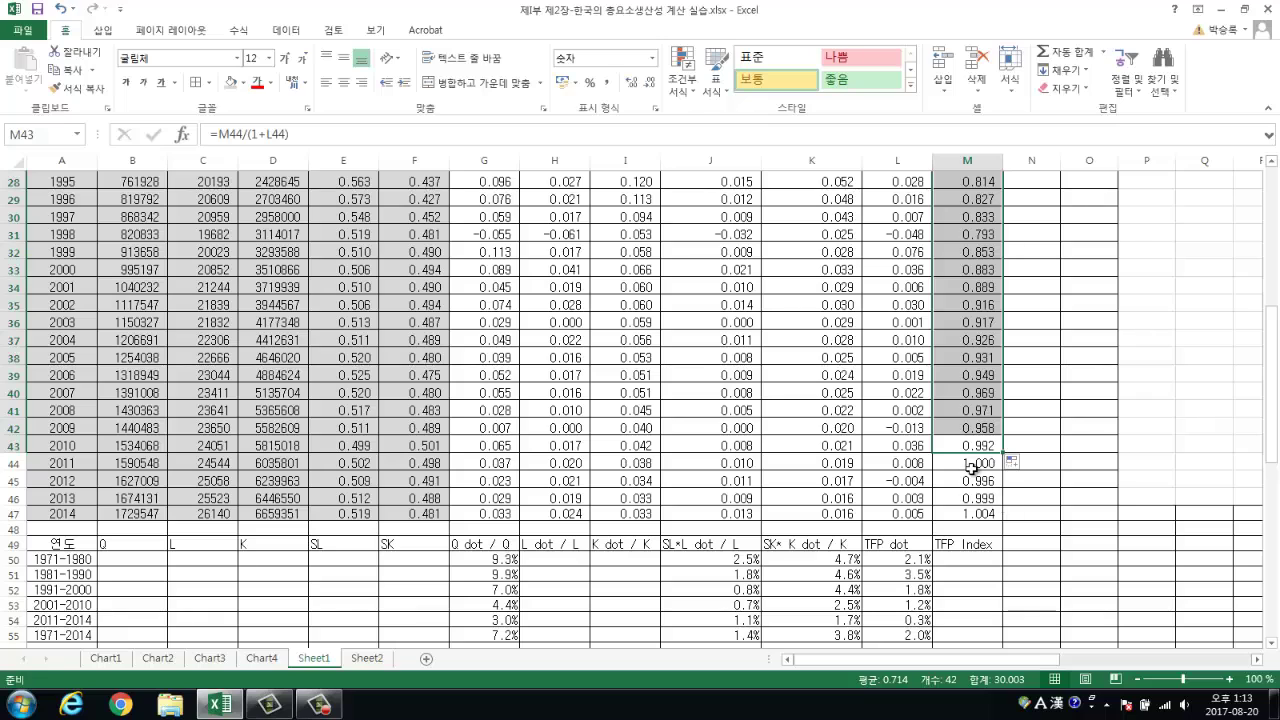
- Check the forward index formula =M44*(1+L45) in M45 against M44 and L45, and fill it down to M47
click(968, 463)
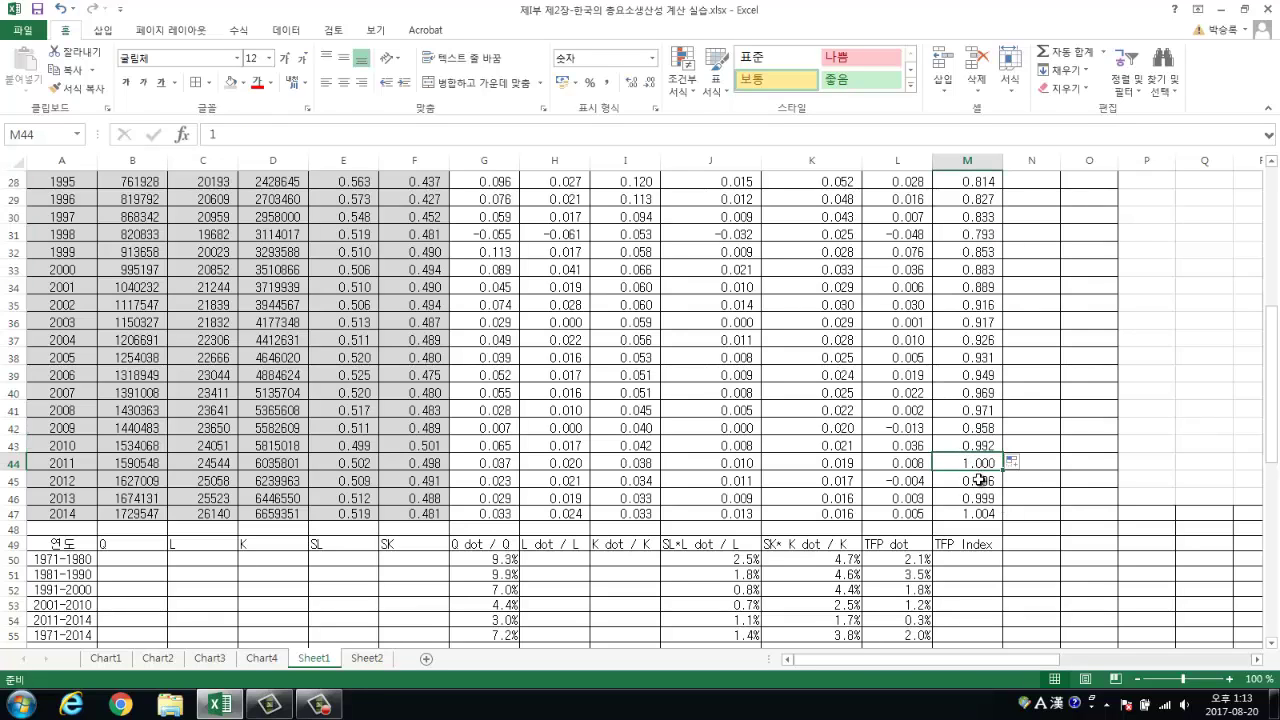
click(979, 481)
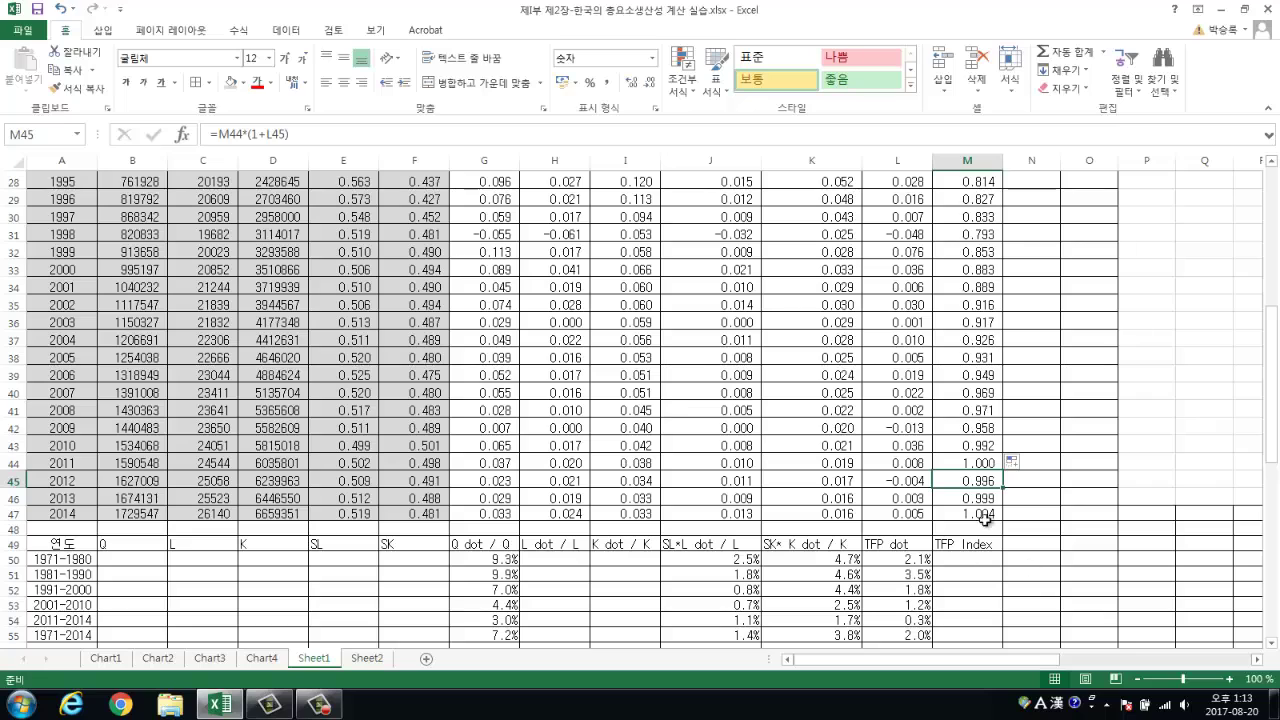
click(897, 482)
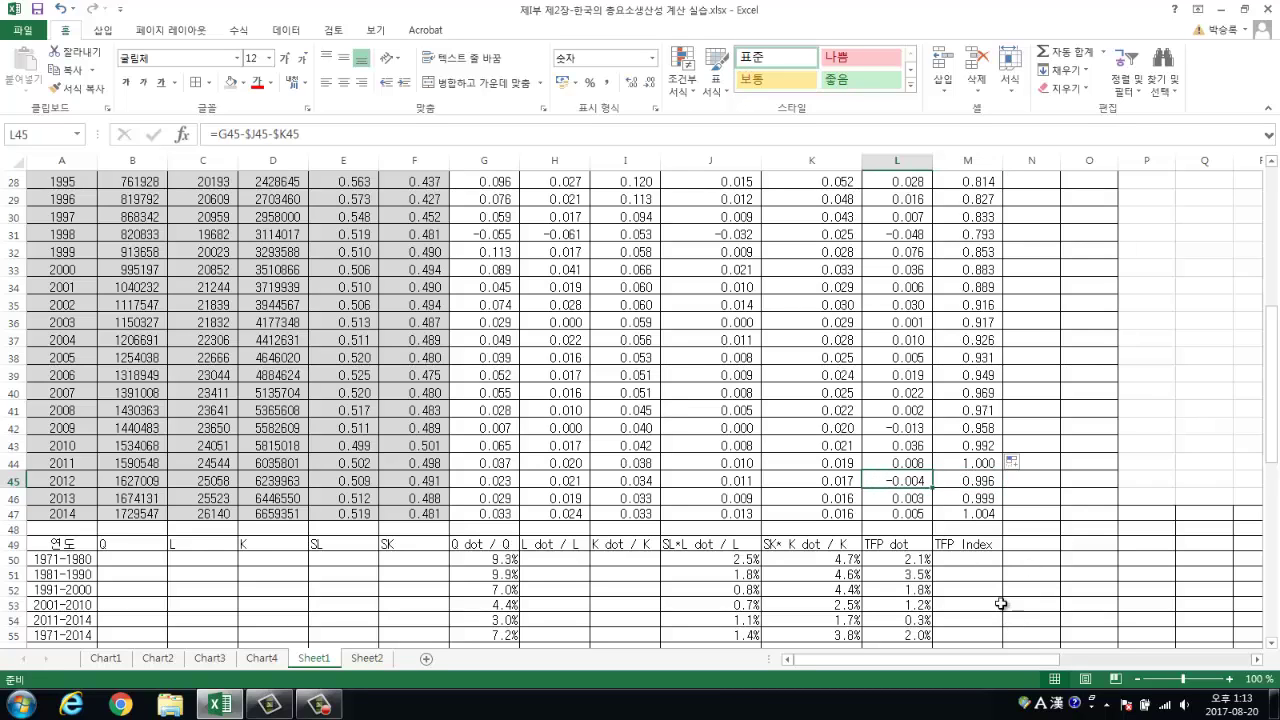
click(975, 481)
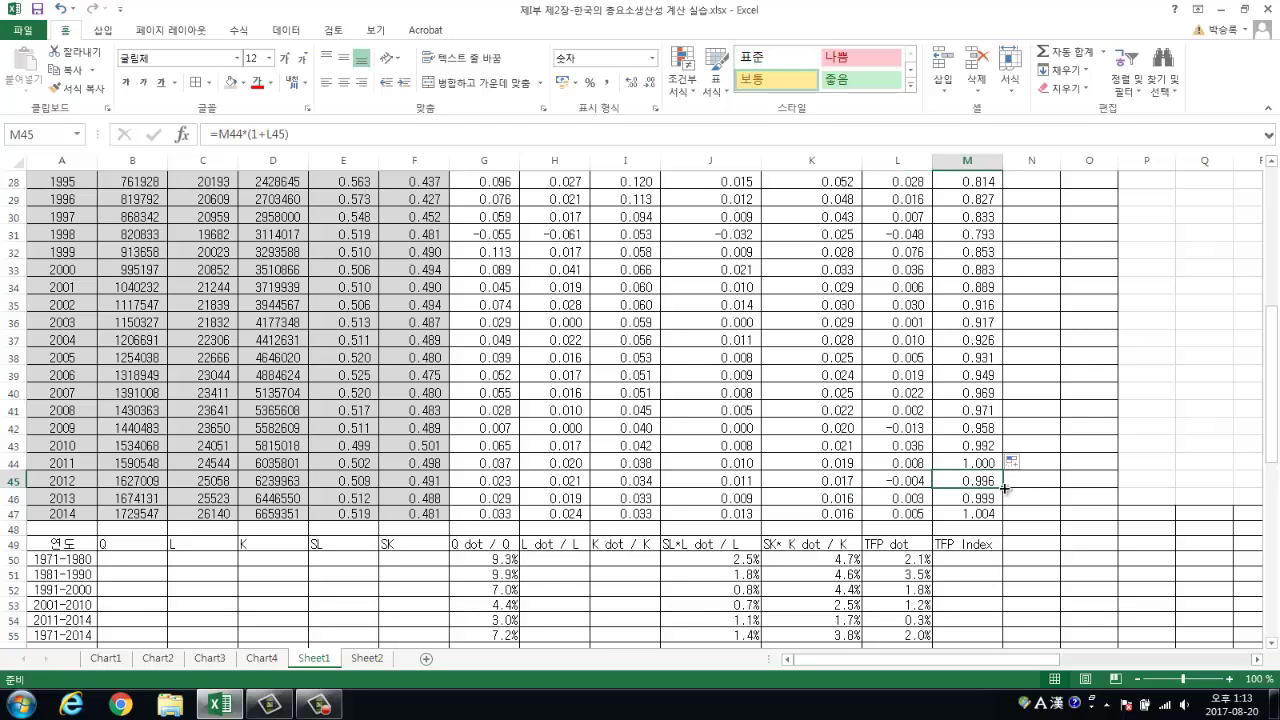
drag(1003, 488, 1006, 515)
- Look over the full TFP dot and TFP Index columns by selecting each in turn
scroll(855, 330, up, 9)
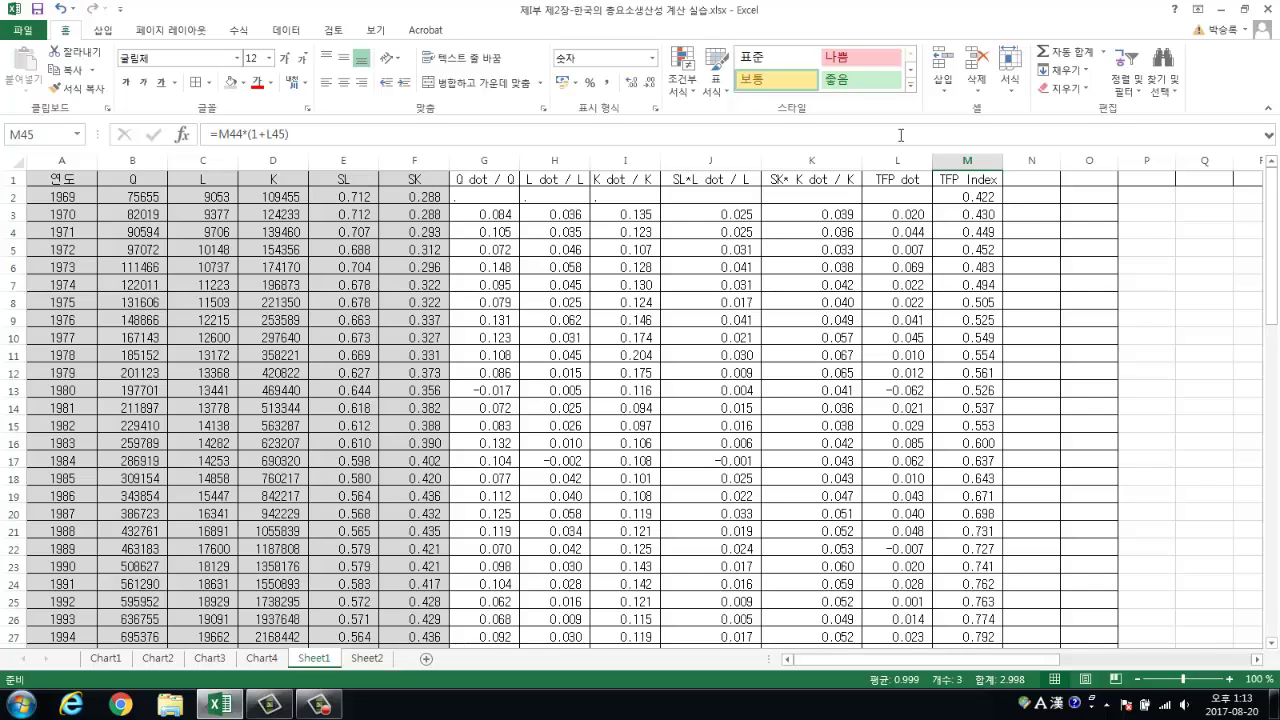
click(897, 161)
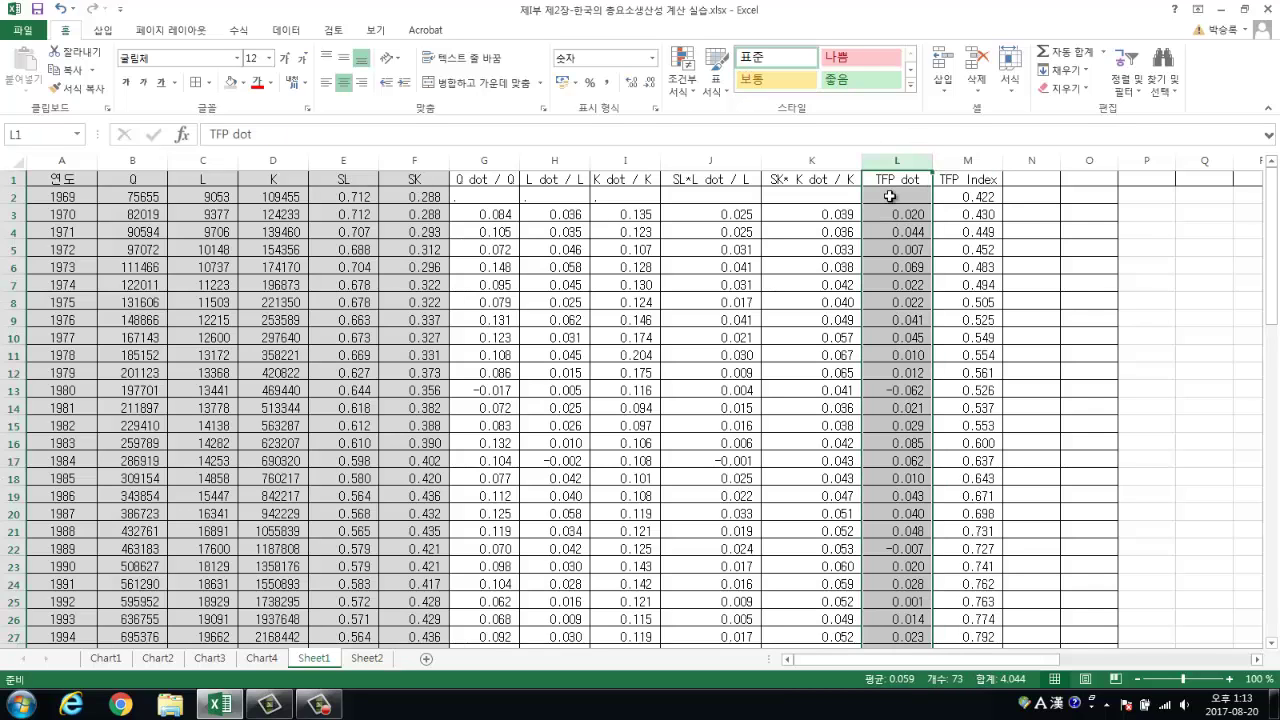
click(967, 161)
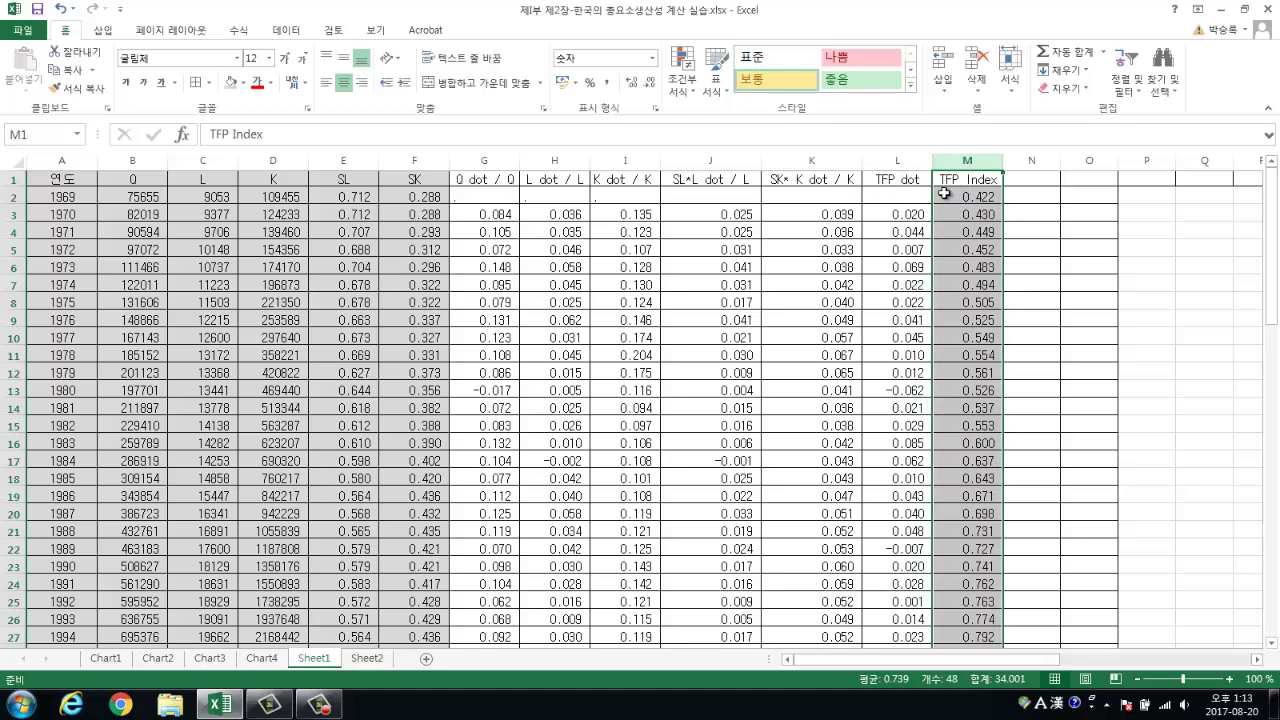
click(745, 287)
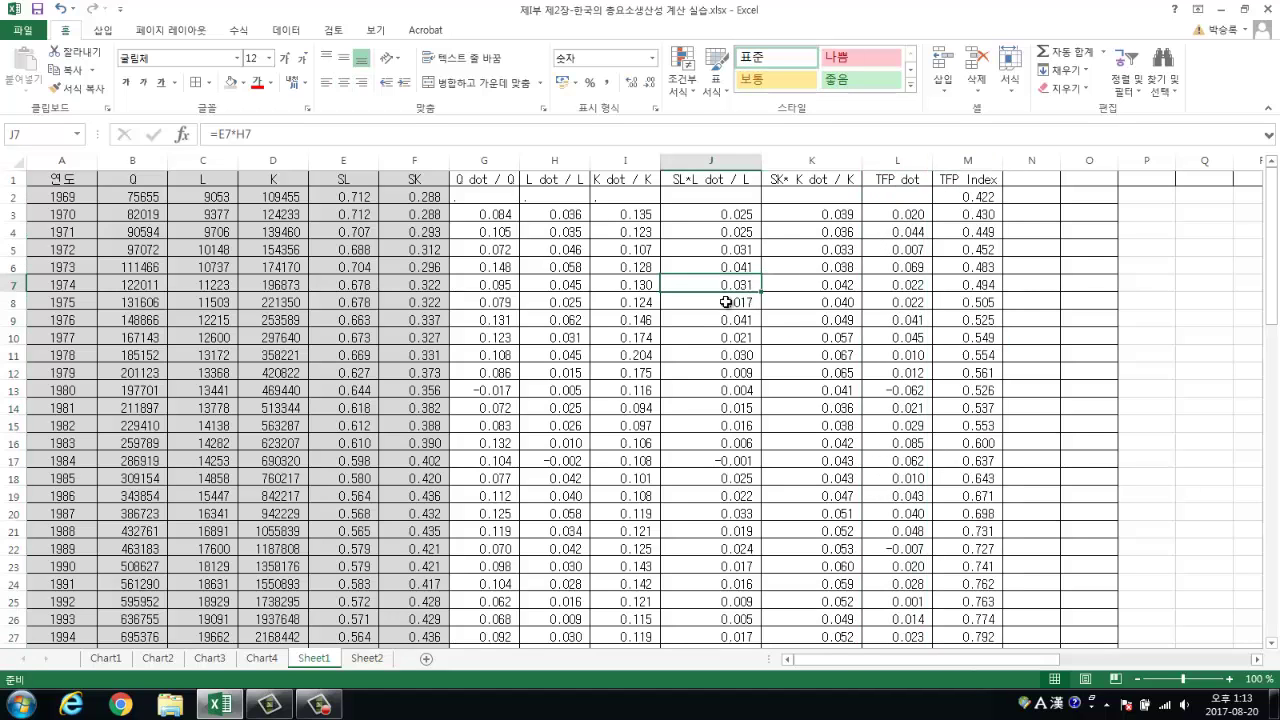
- Examine the period-average table in rows 50–55: the periods, Q dot / Q, SL*L dot / L, SK* K dot / K and TFP dot
scroll(583, 417, down, 14)
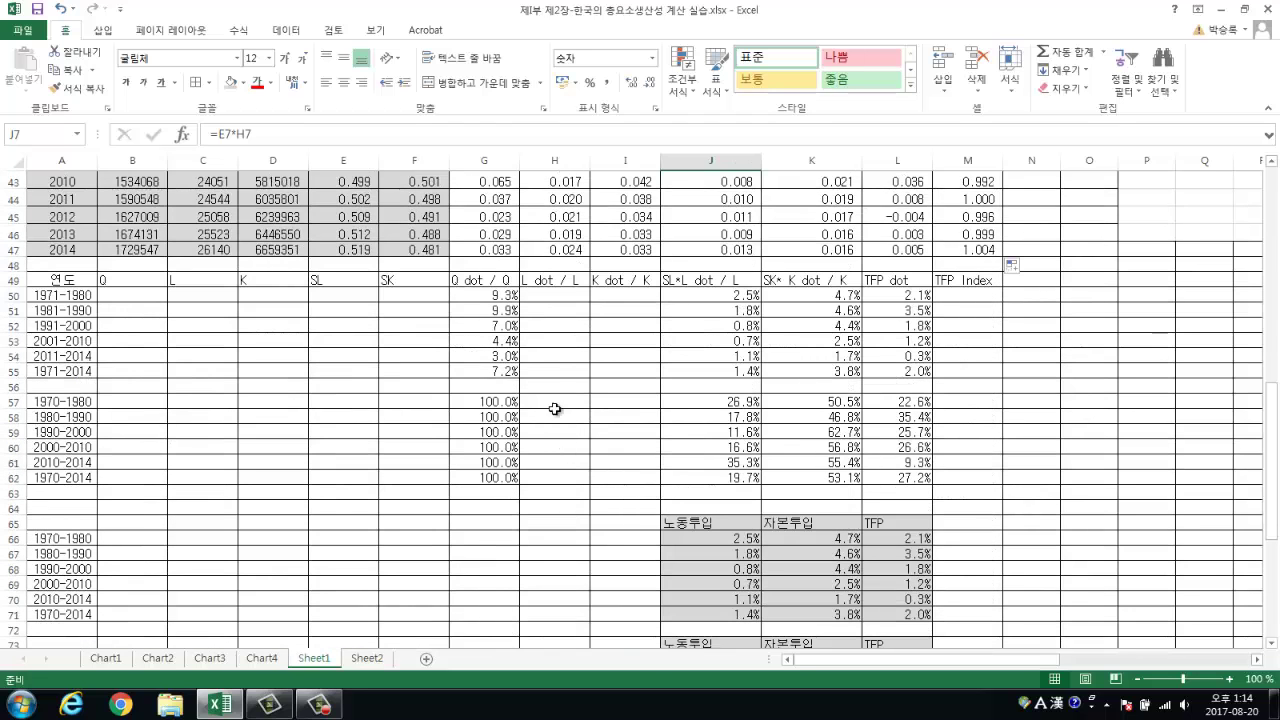
click(54, 293)
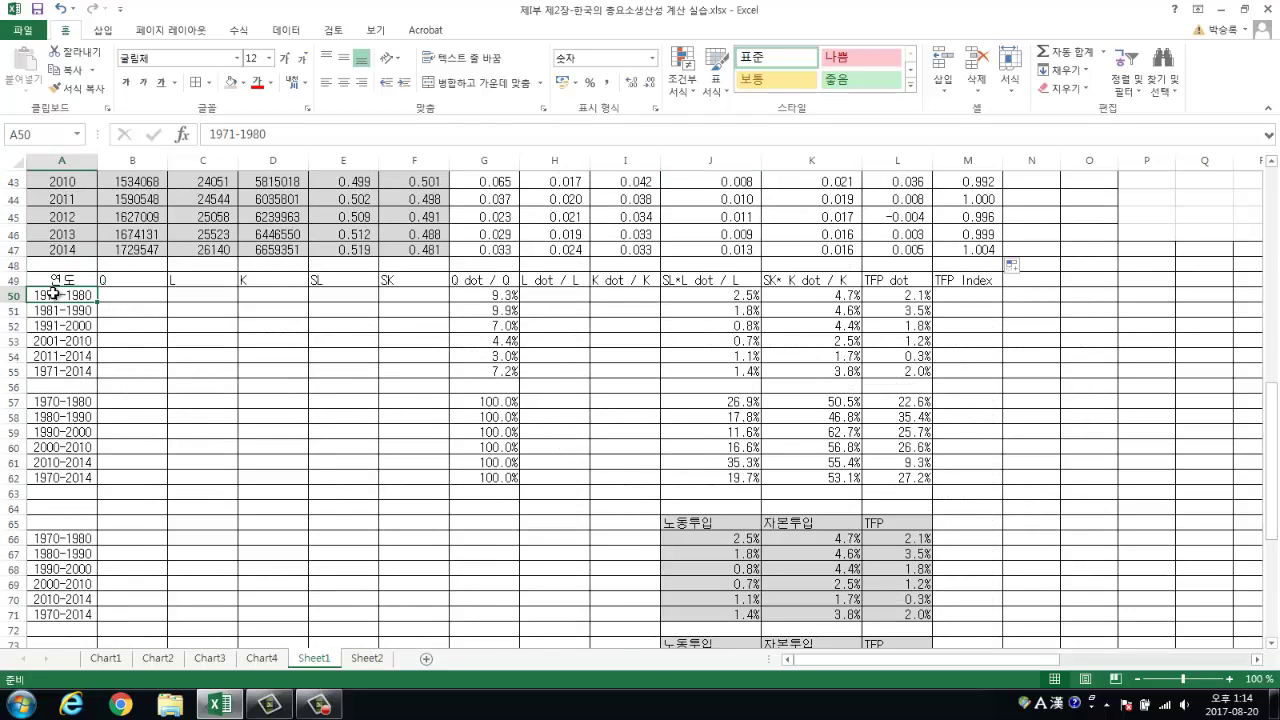
drag(53, 296, 64, 368)
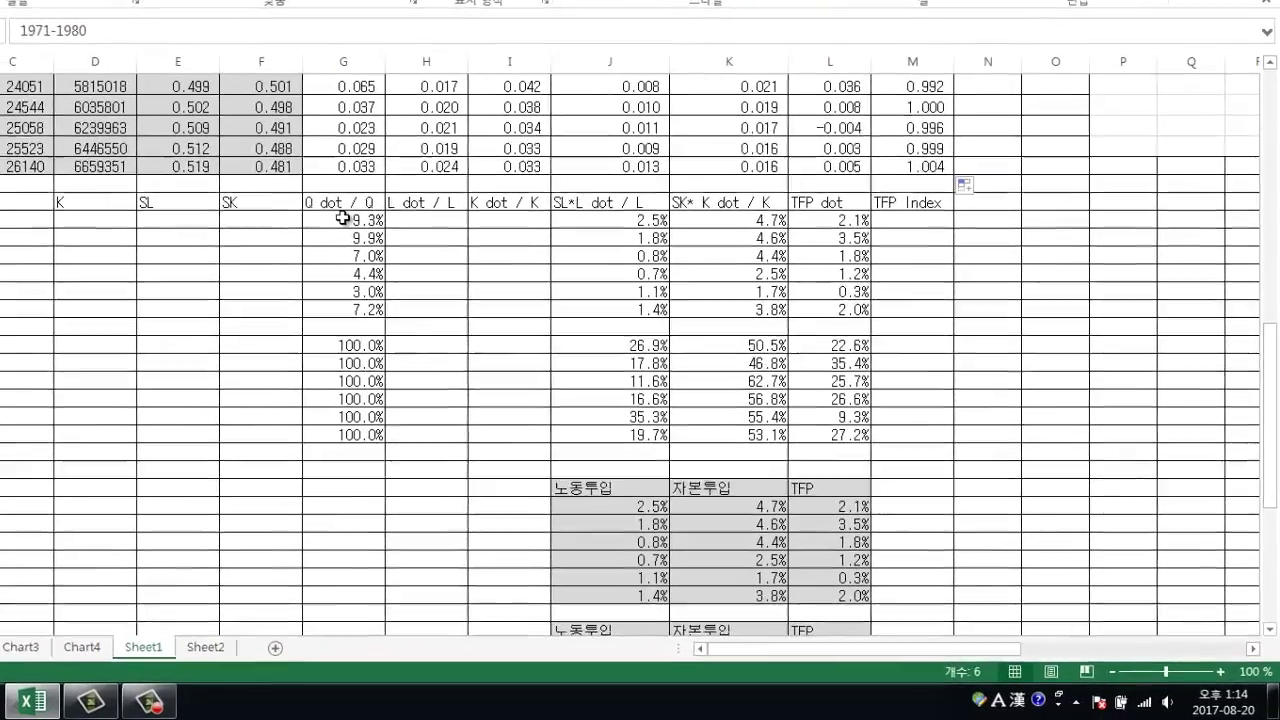
click(483, 295)
drag(305, 201, 302, 289)
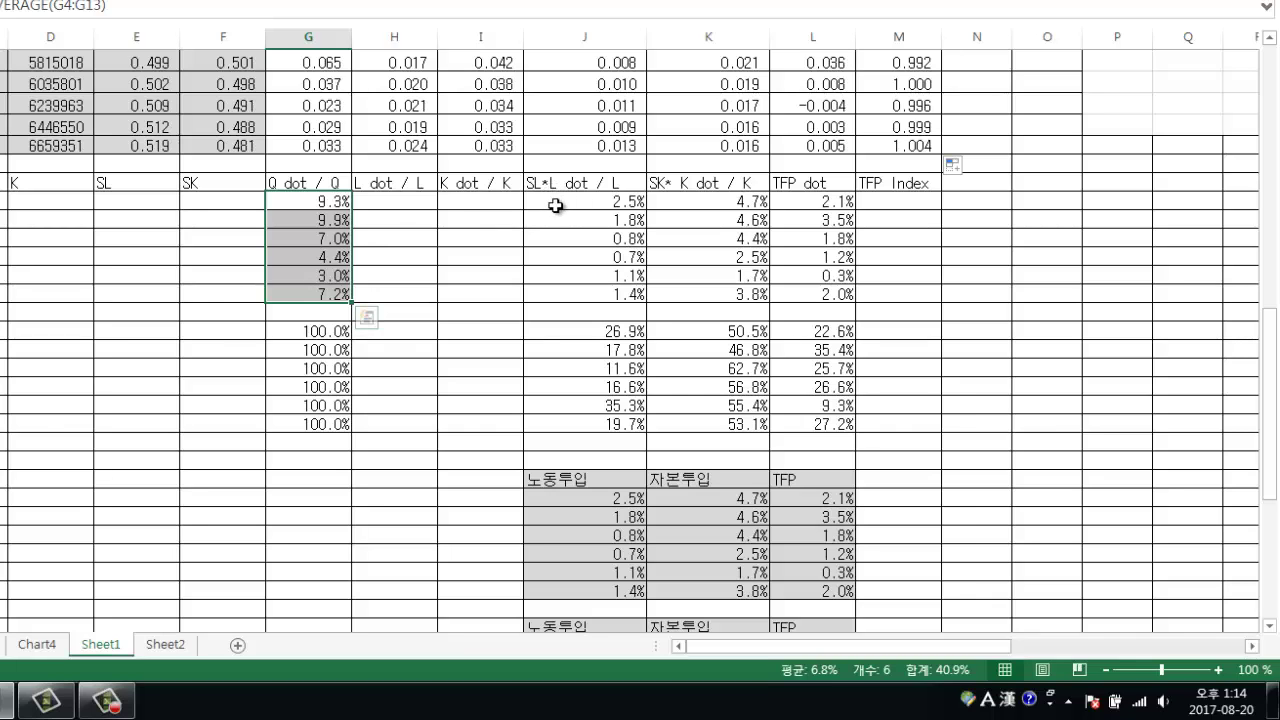
drag(558, 201, 571, 294)
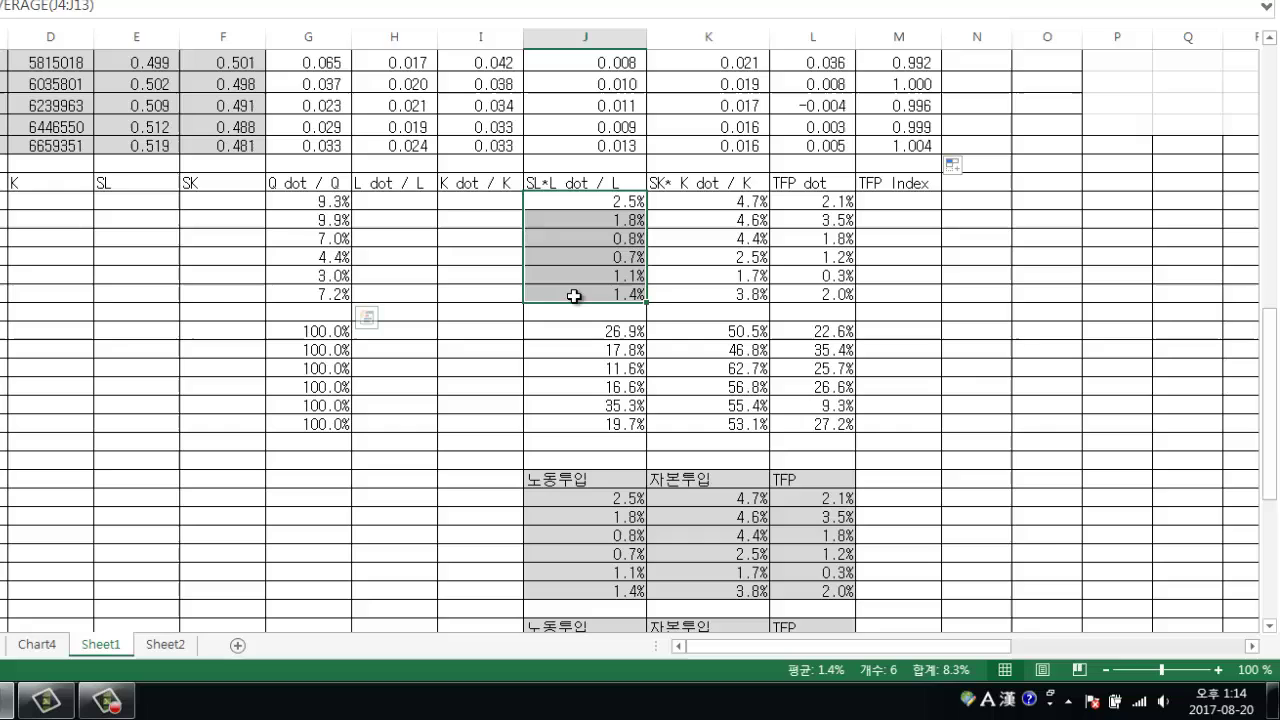
click(691, 203)
drag(691, 203, 700, 291)
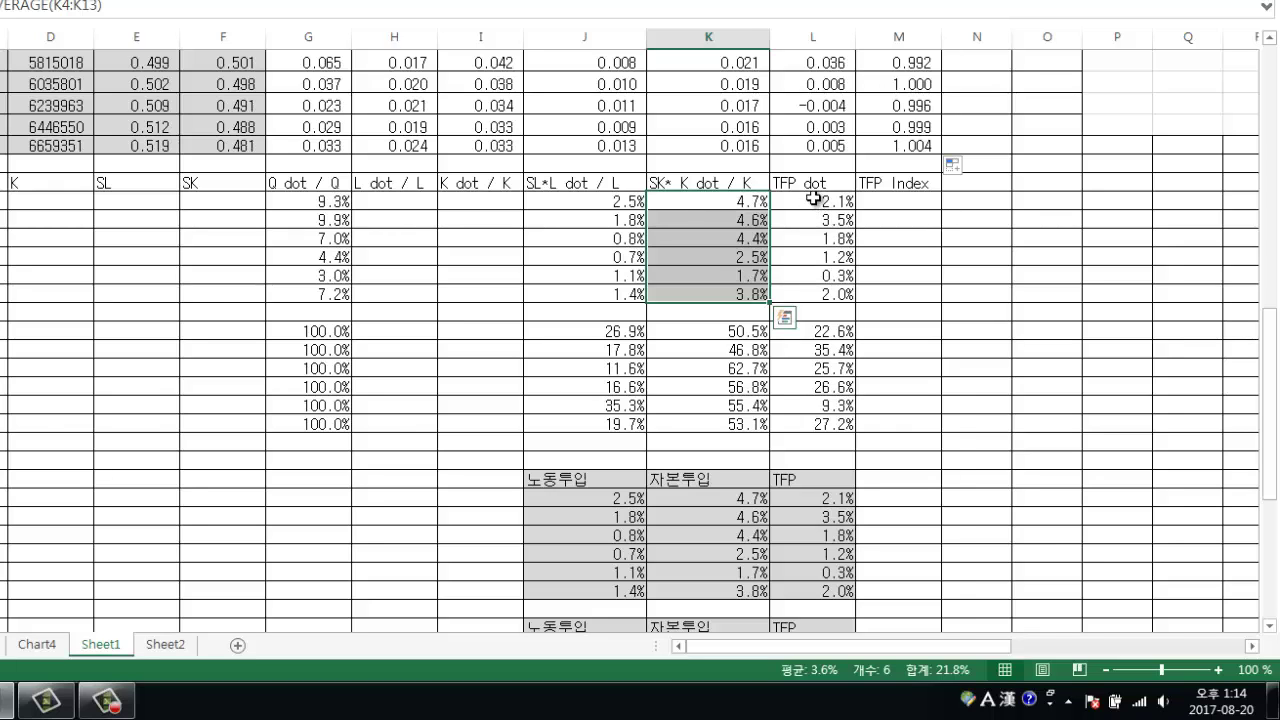
drag(815, 202, 808, 296)
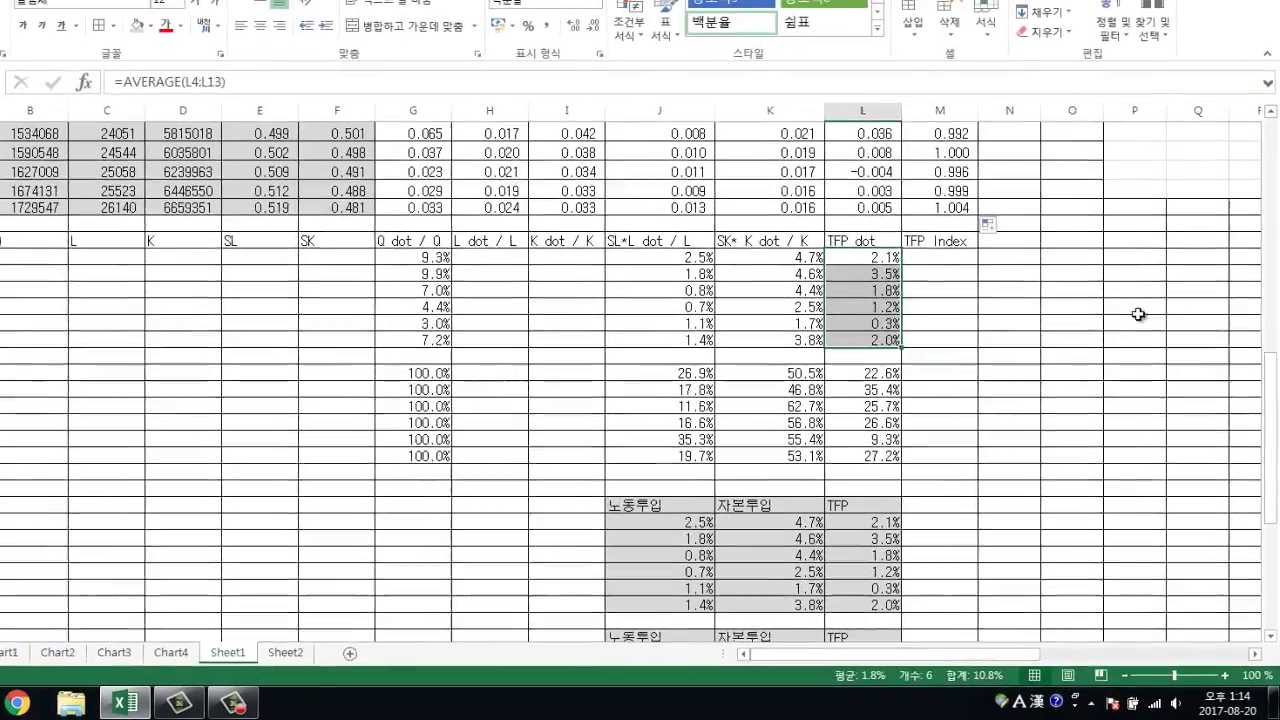
click(1117, 275)
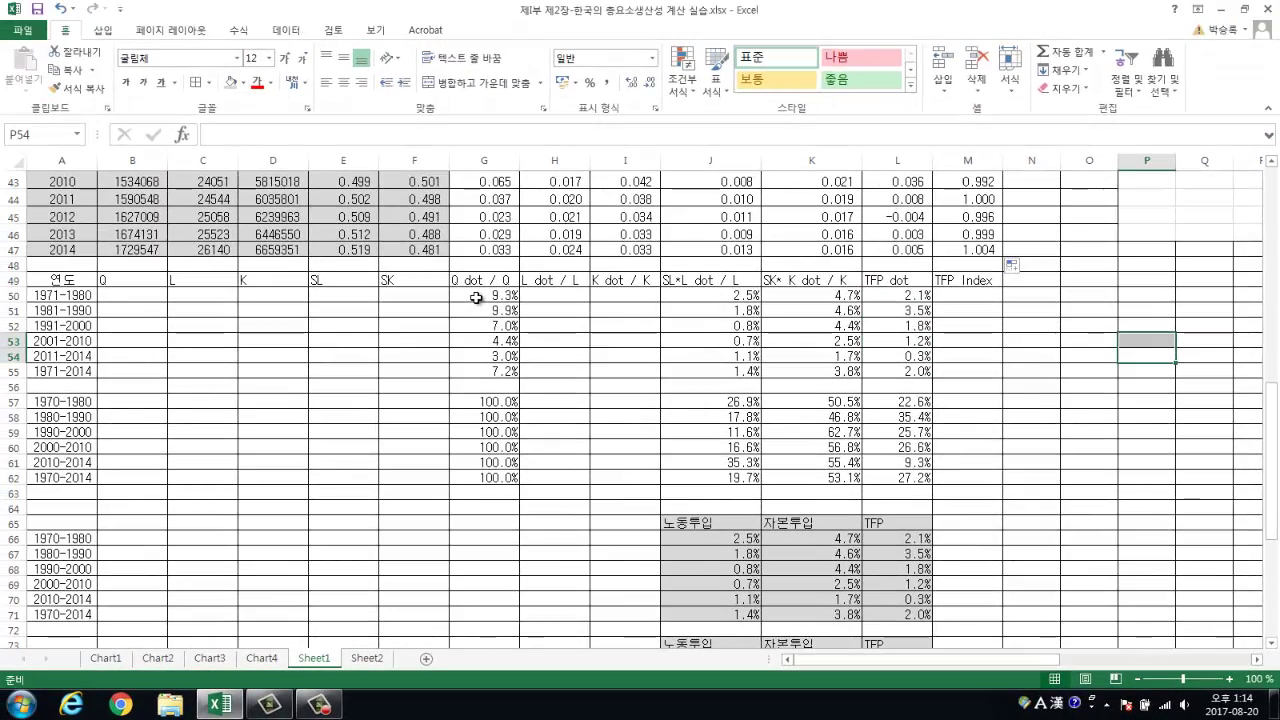
- Inspect the 1971–1980 average formula =AVERAGE(G4:G13) in G50 together with its source range
click(476, 296)
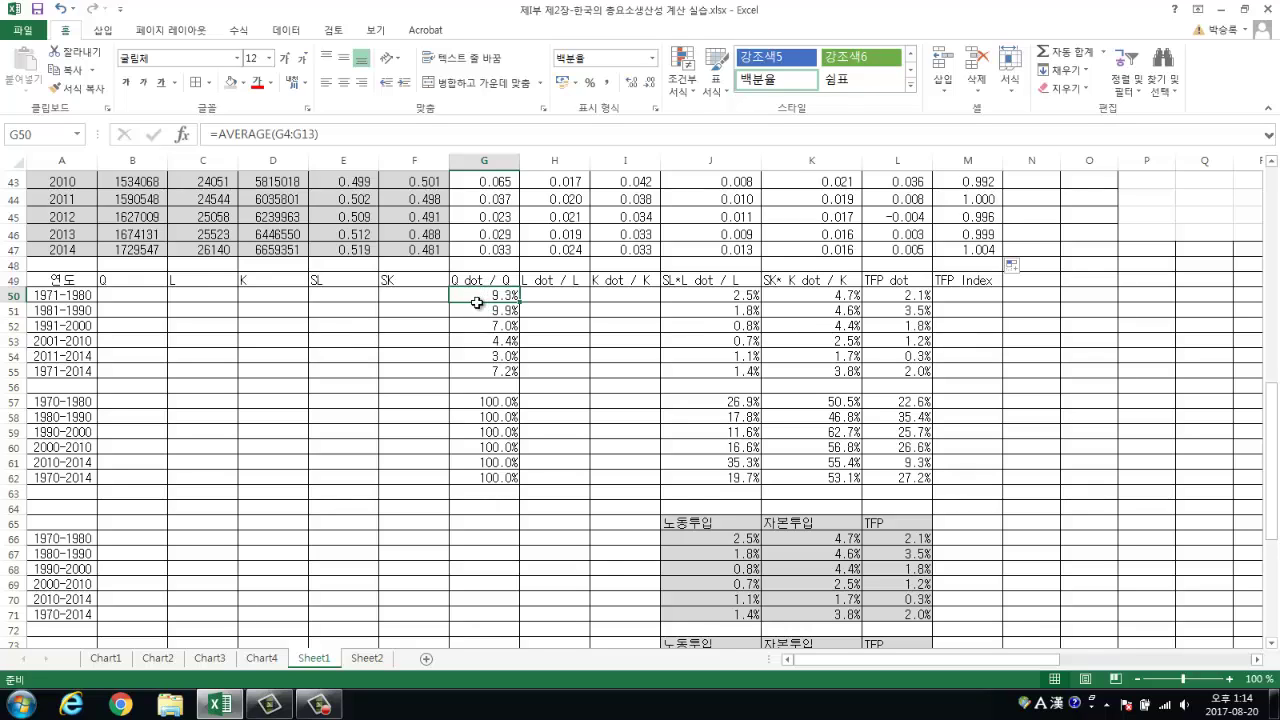
click(293, 134)
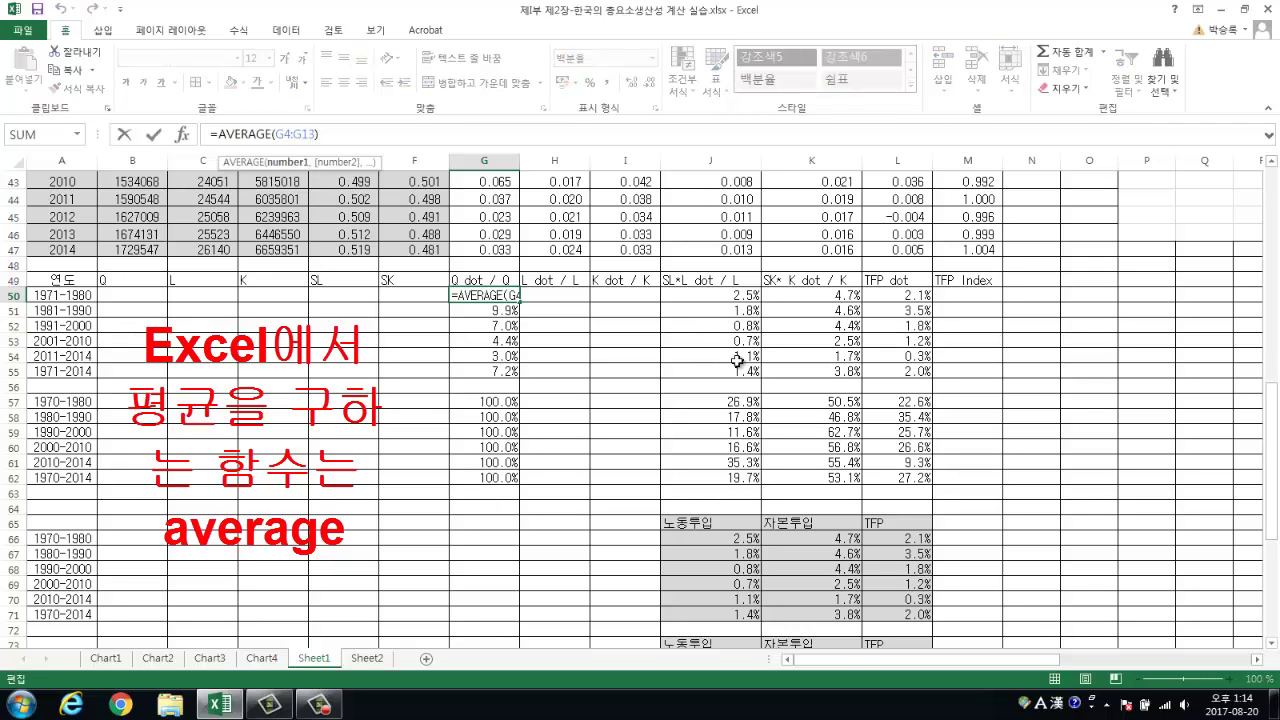
drag(1273, 436, 1273, 223)
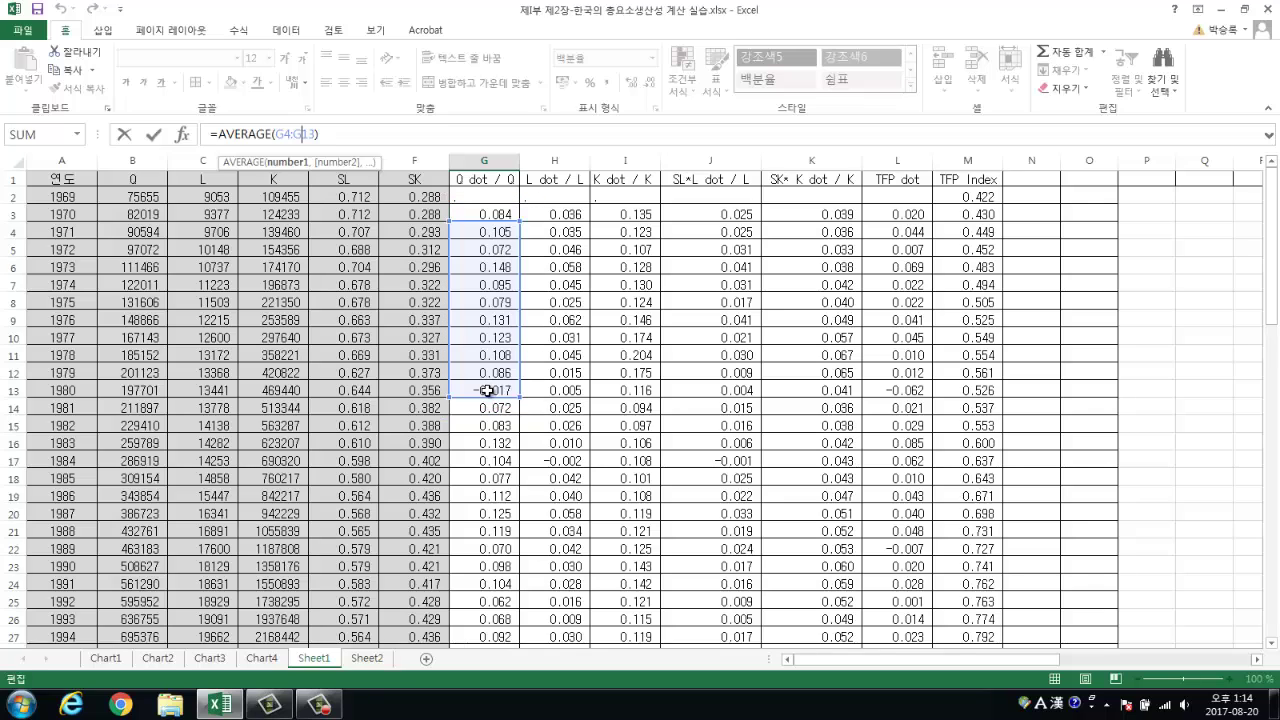
mouse_move(1275, 270)
mouse_down()
mouse_move(1274, 335)
mouse_move(1274, 290)
mouse_up()
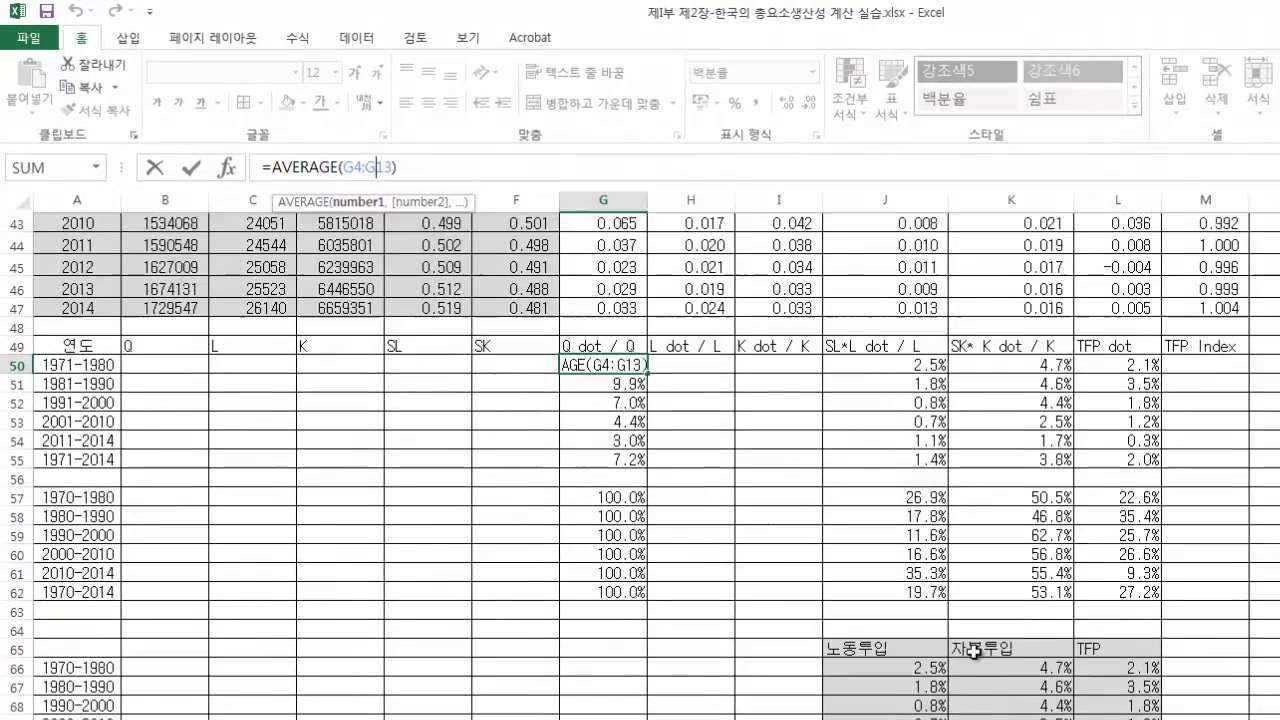
key(Return)
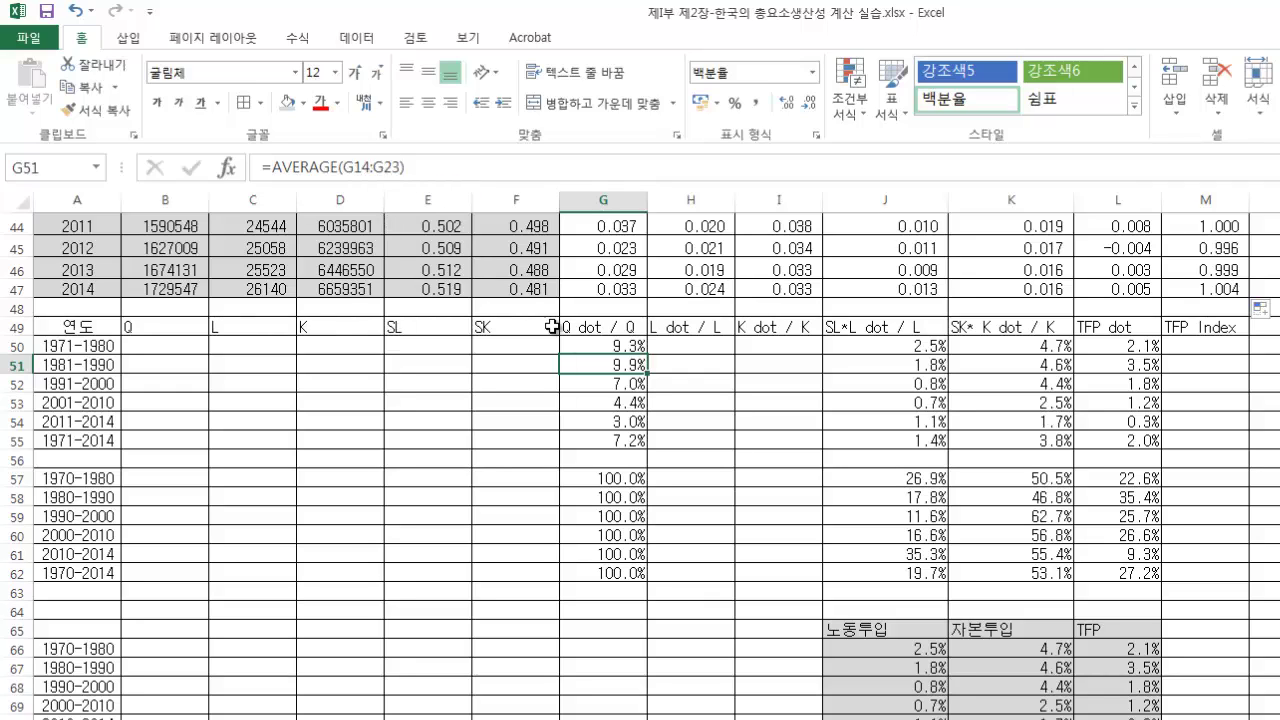
- Check the Q dot / Q average formulas for 1991–2000, 2001–2010 and 2011–2014 in G52, G53 and G54
click(622, 384)
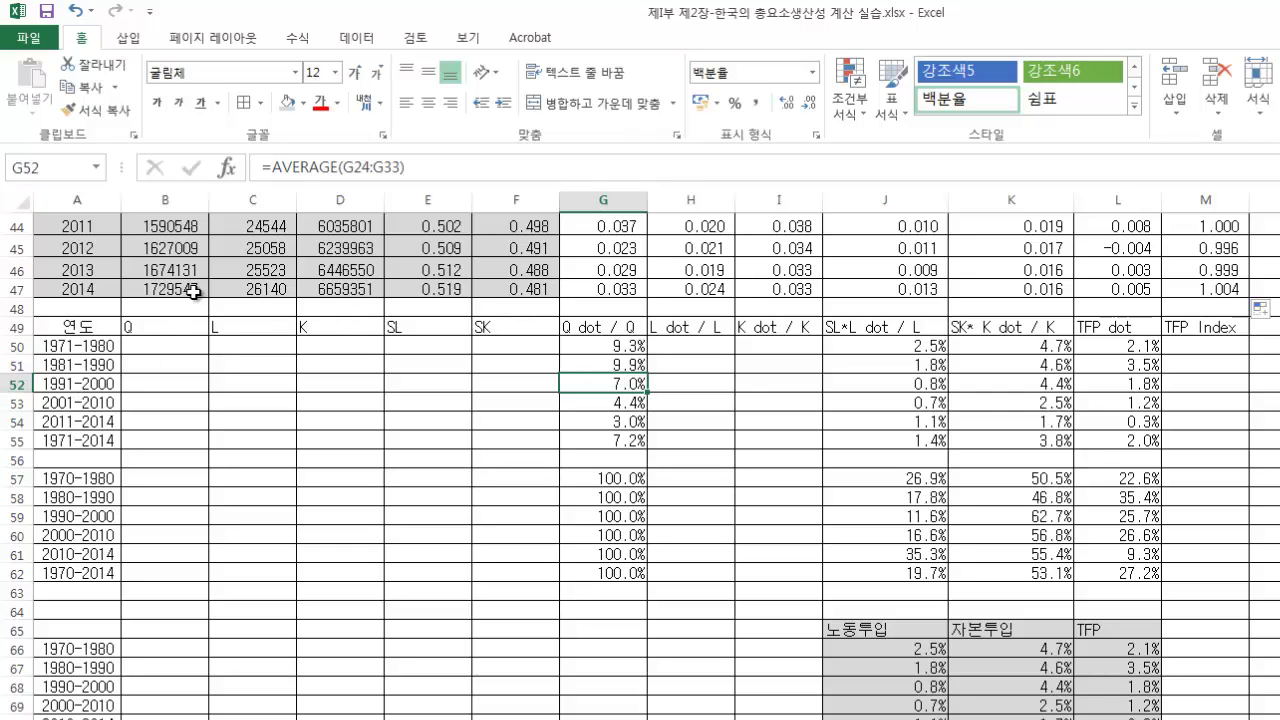
click(358, 168)
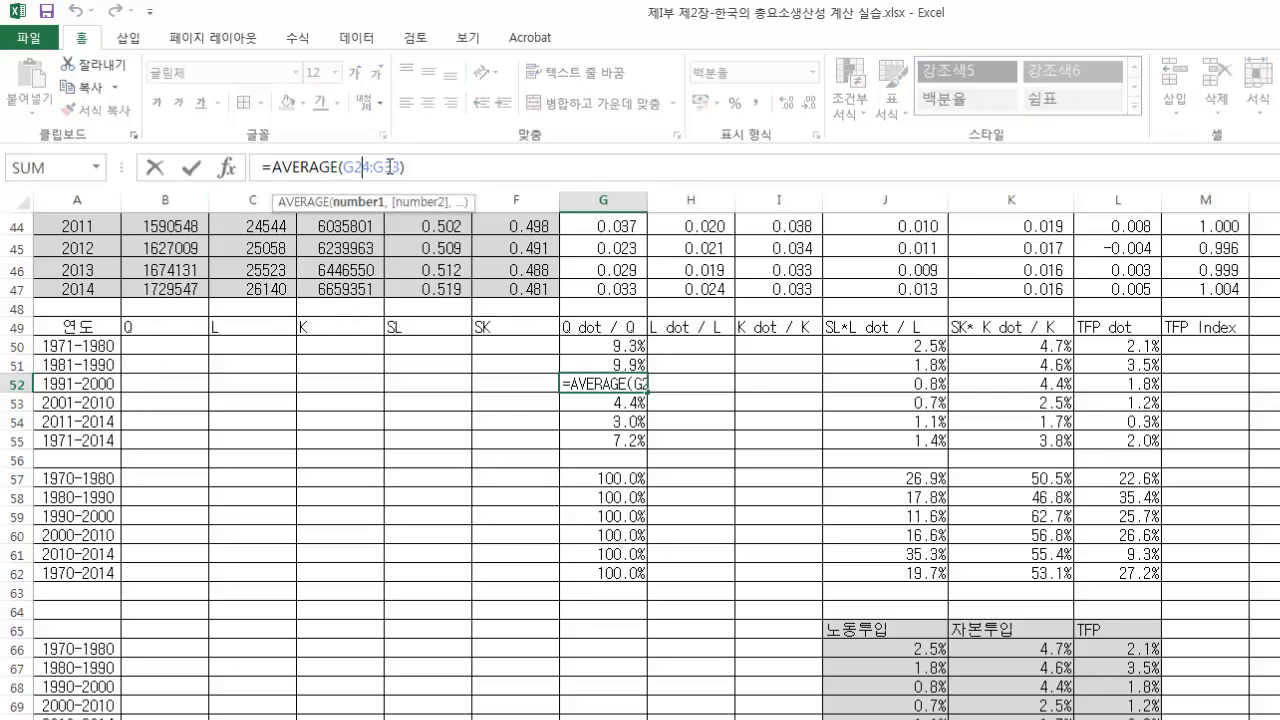
key(Escape)
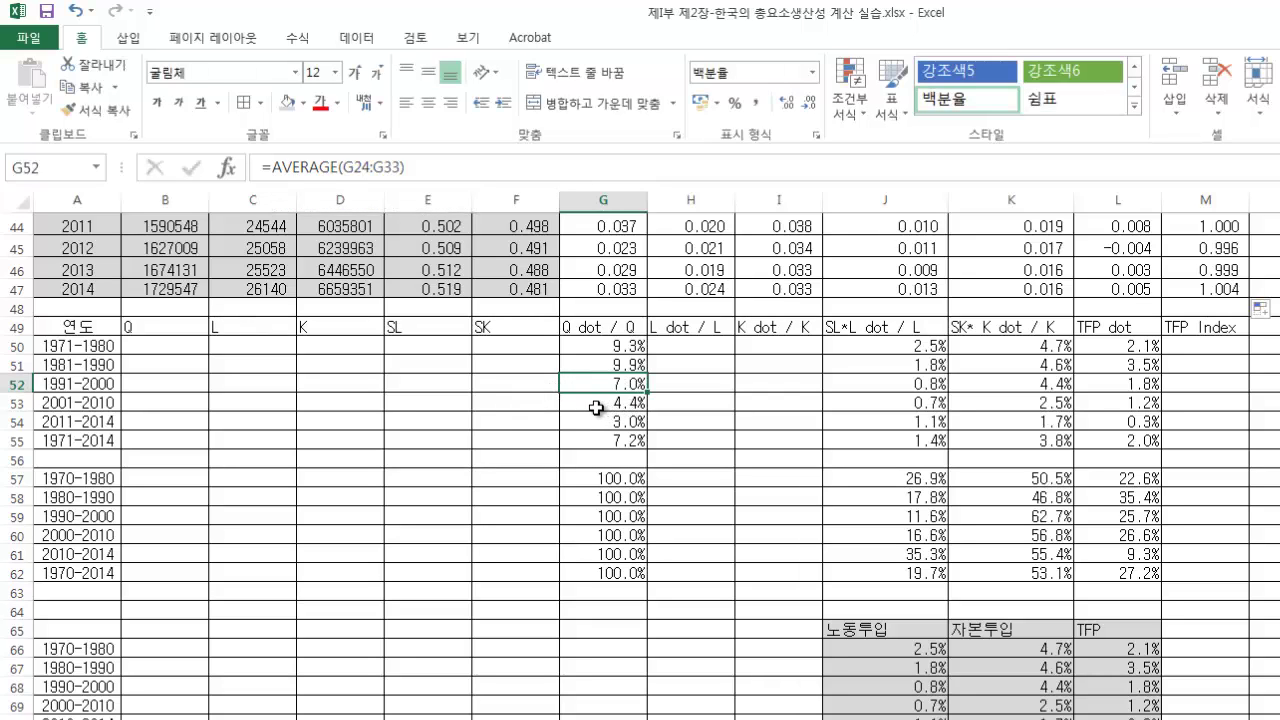
click(596, 408)
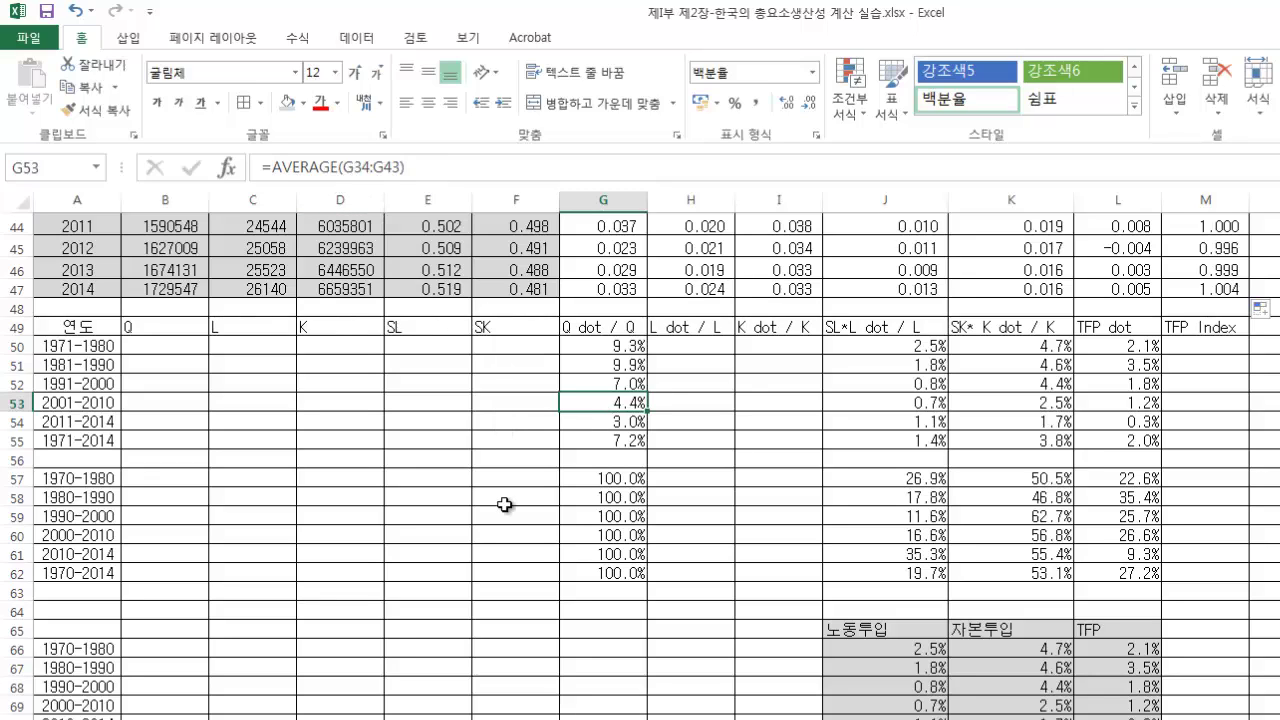
click(630, 423)
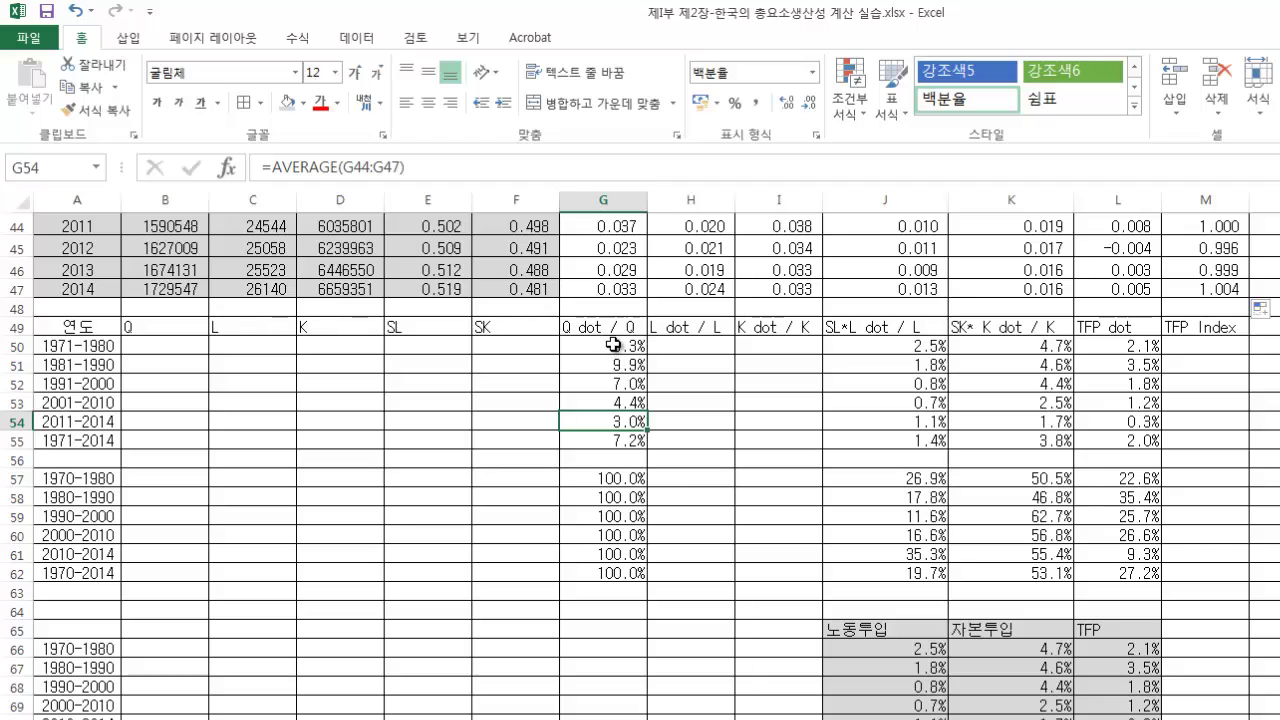
- Copy the Q dot / Q period averages in G50:G55 to J50:L55 for the SL*L dot / L, SK* K dot / K and TFP dot columns
drag(621, 346, 600, 440)
key(ctrl+c)
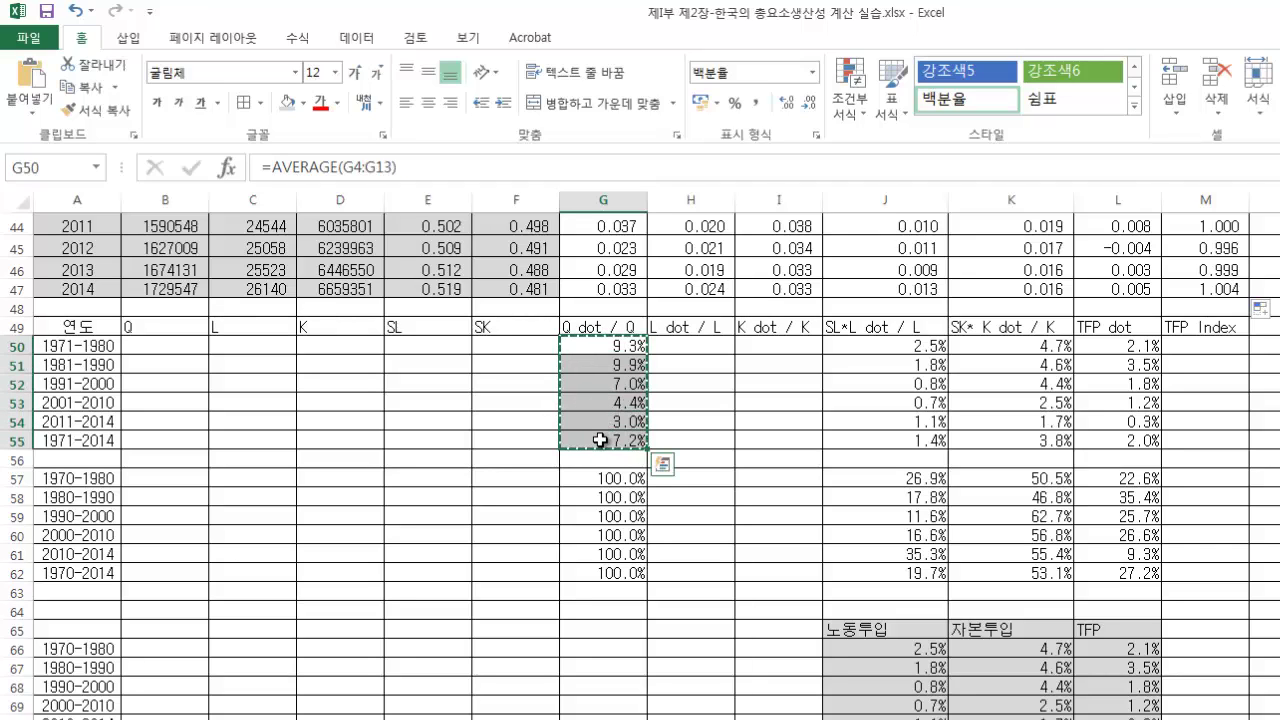
drag(888, 346, 1118, 440)
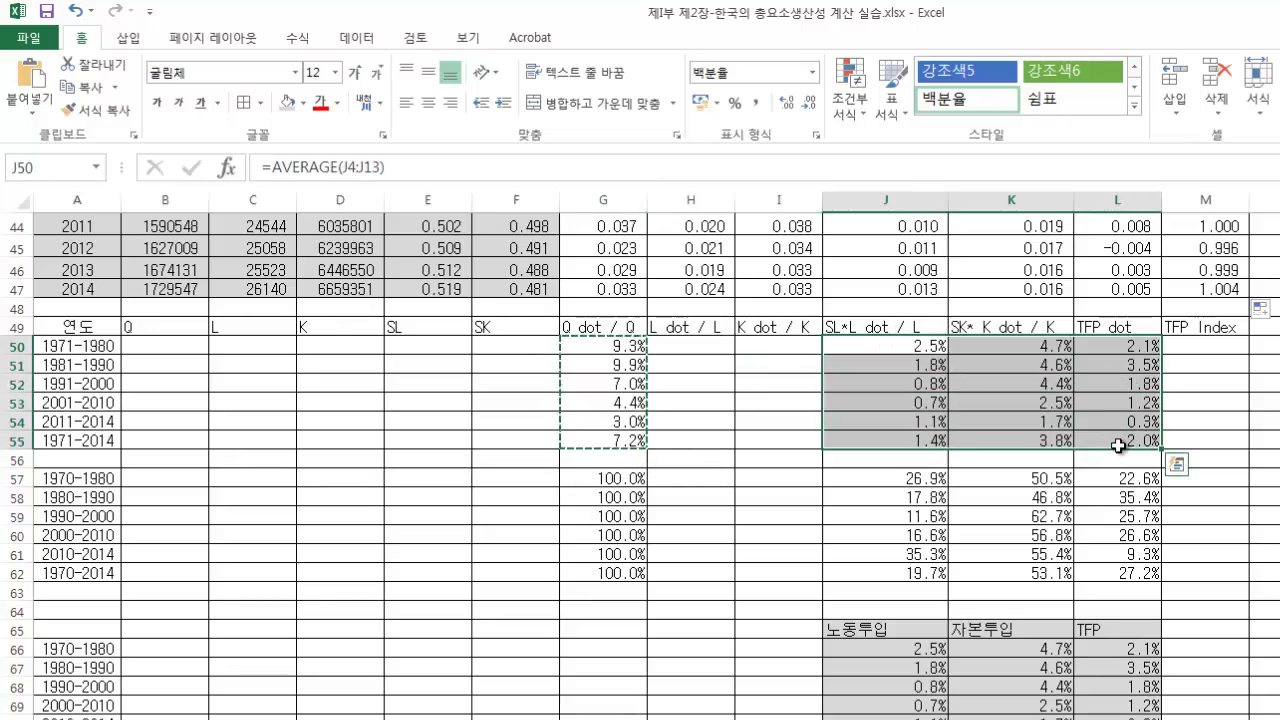
key(ctrl+v)
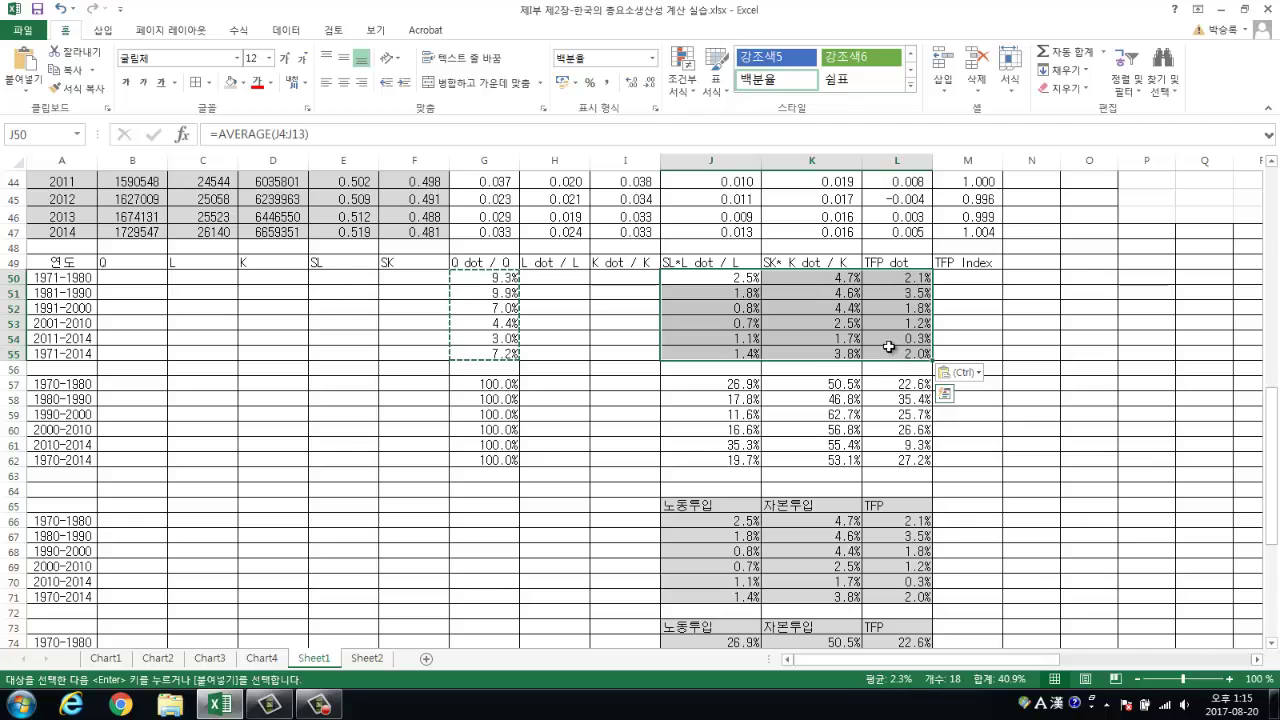
scroll(772, 585, up, 5)
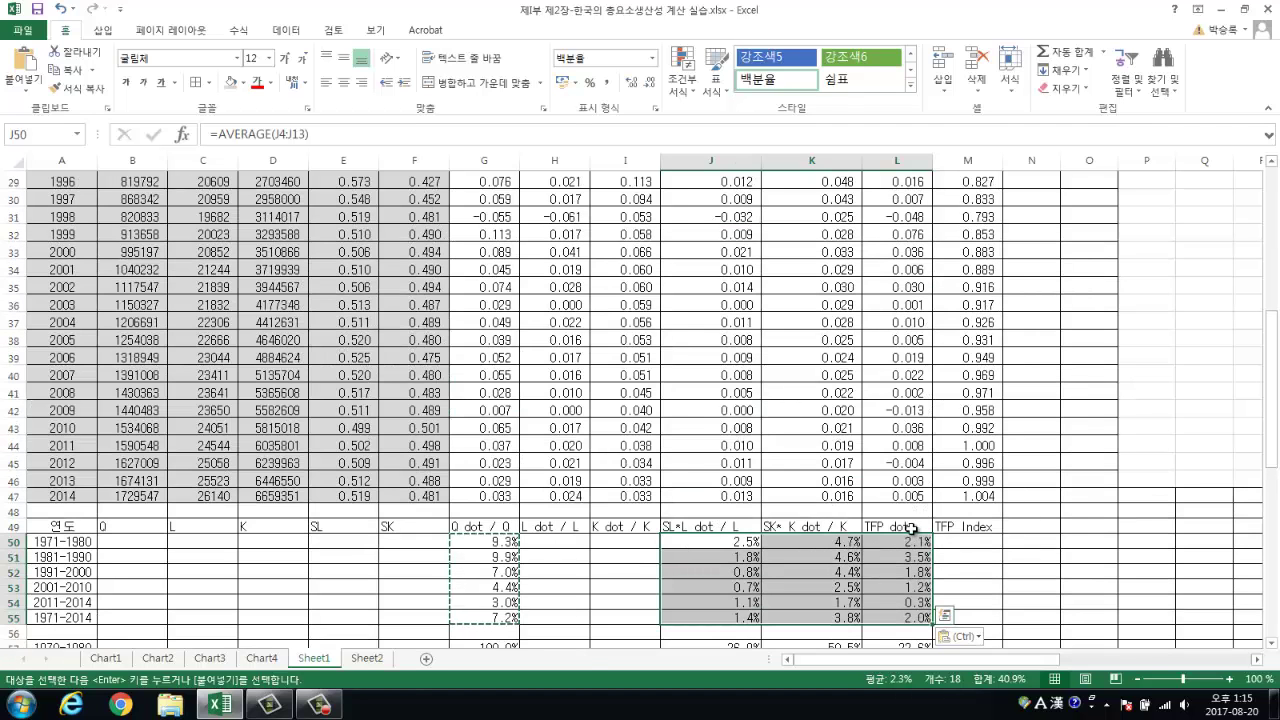
scroll(905, 538, down, 2)
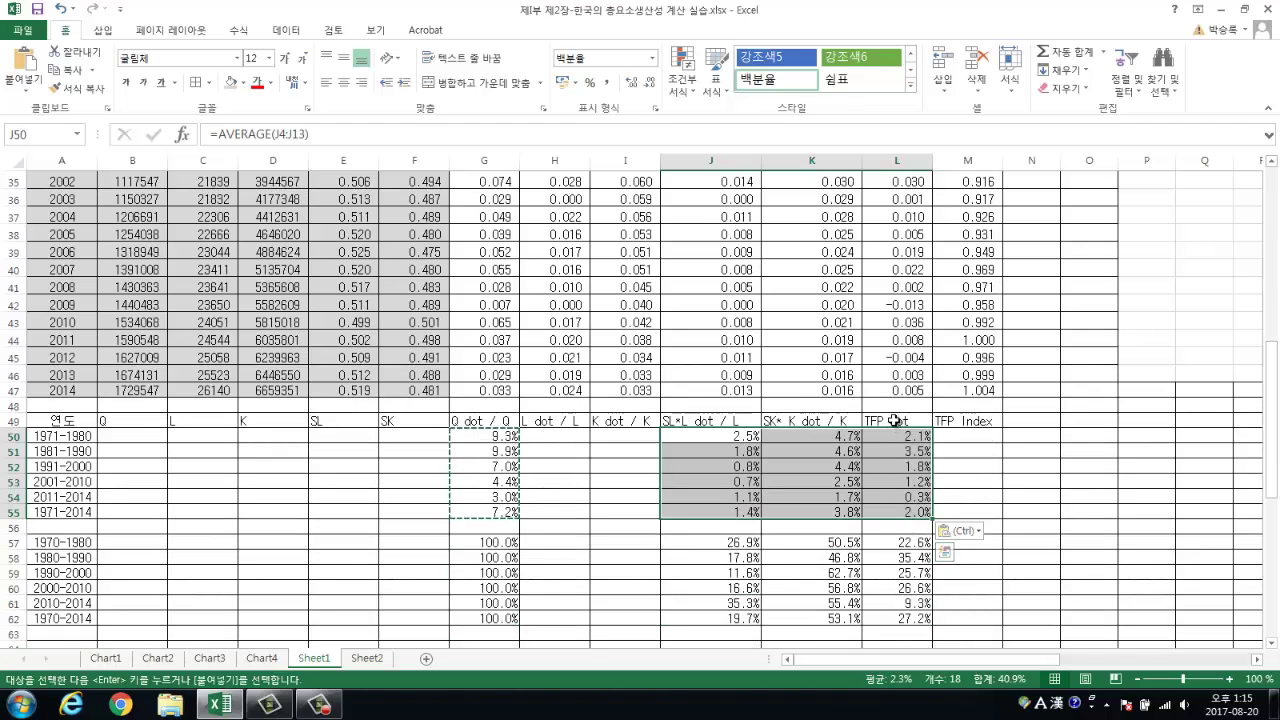
- Review the period labels in A50:A55 against the averages beside them
drag(60, 437, 54, 515)
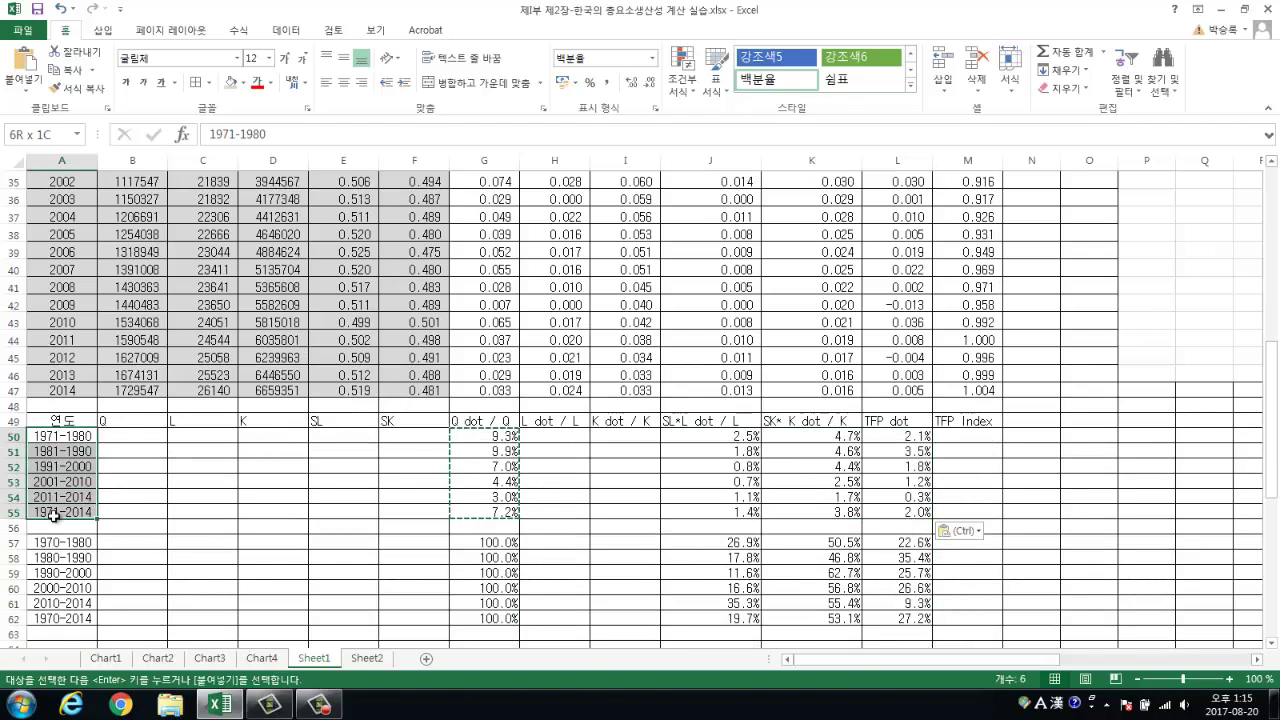
click(692, 473)
scroll(692, 473, down, 3)
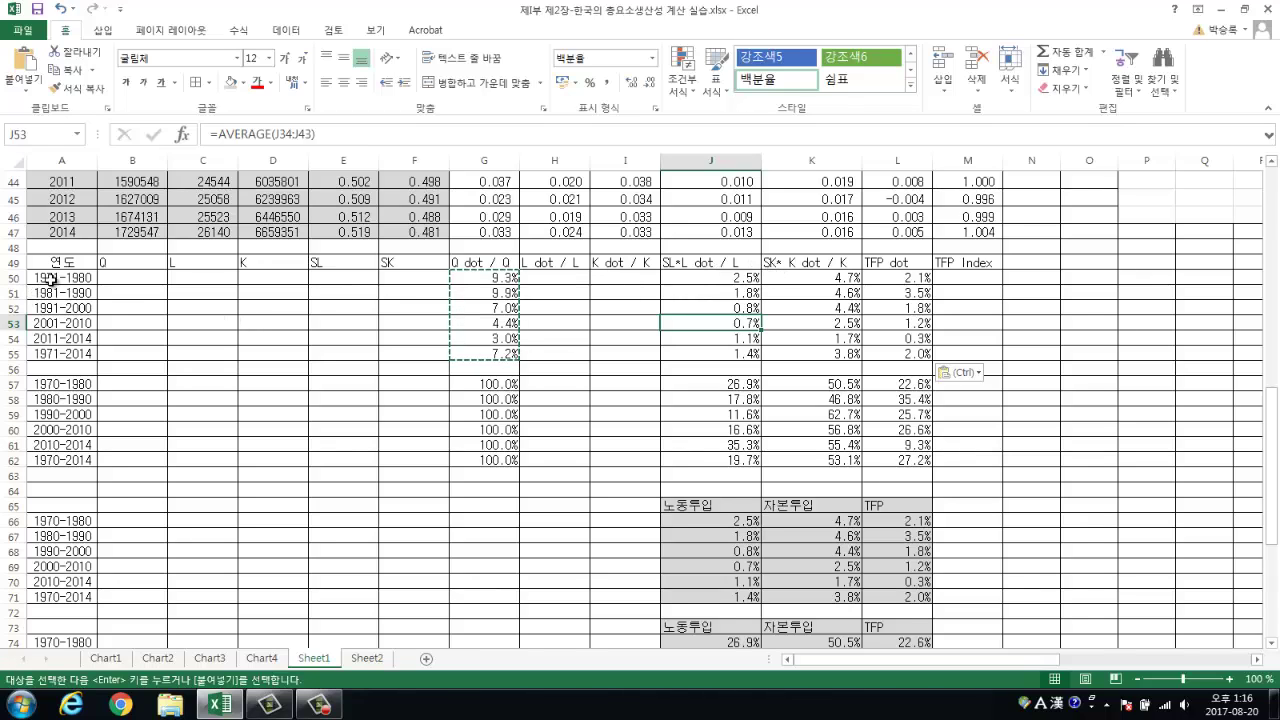
drag(46, 279, 50, 352)
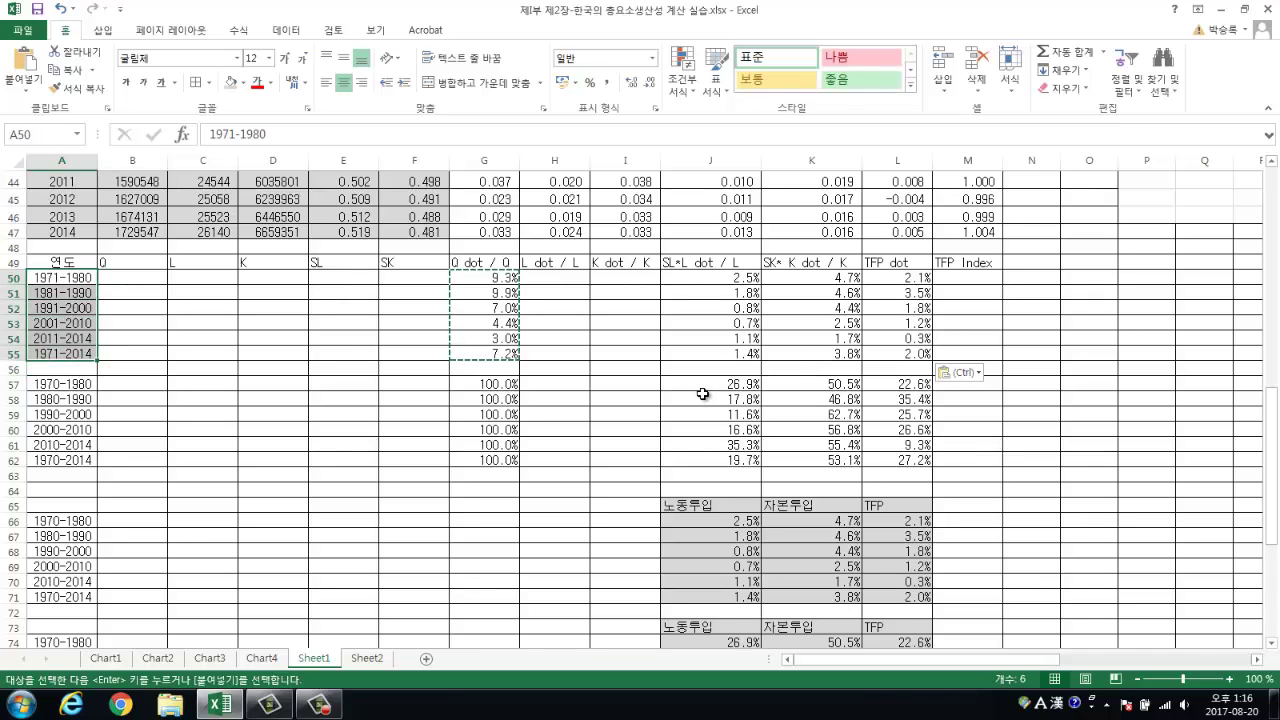
- Inspect the first-period contribution share formulas in G57, J57, K57 and L57, which divide by the Q dot / Q average in G50
click(489, 277)
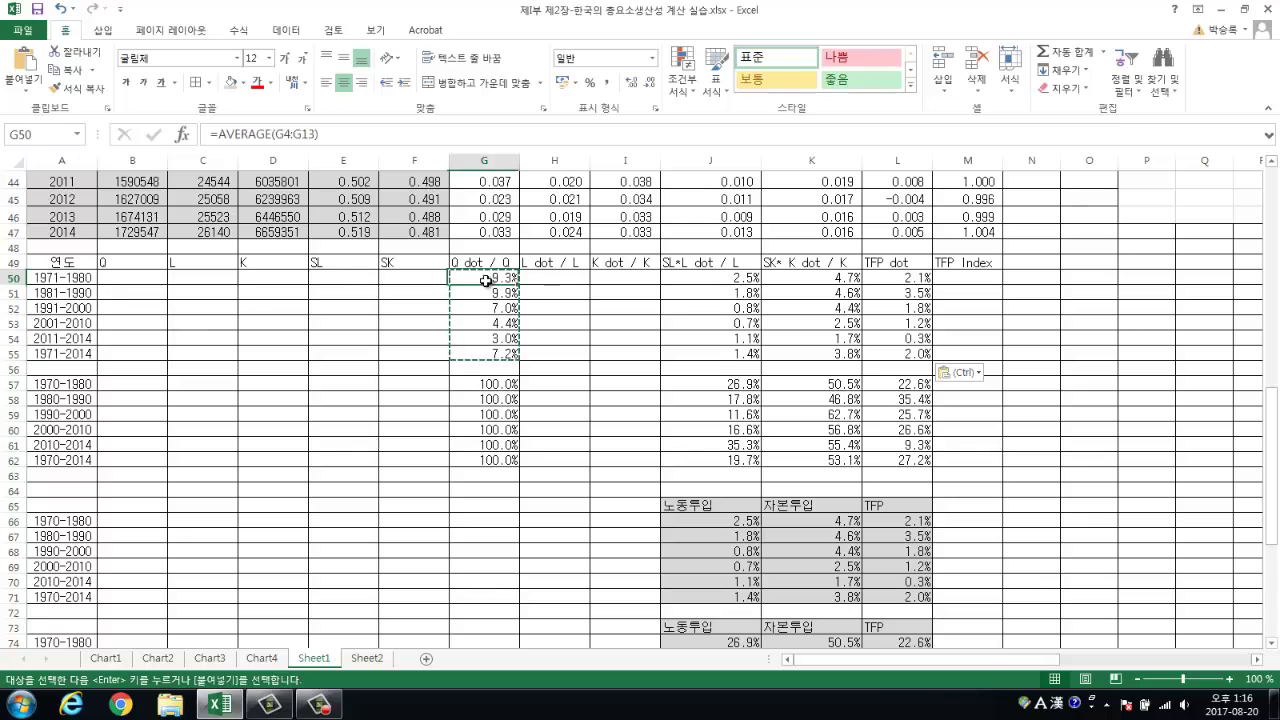
click(497, 386)
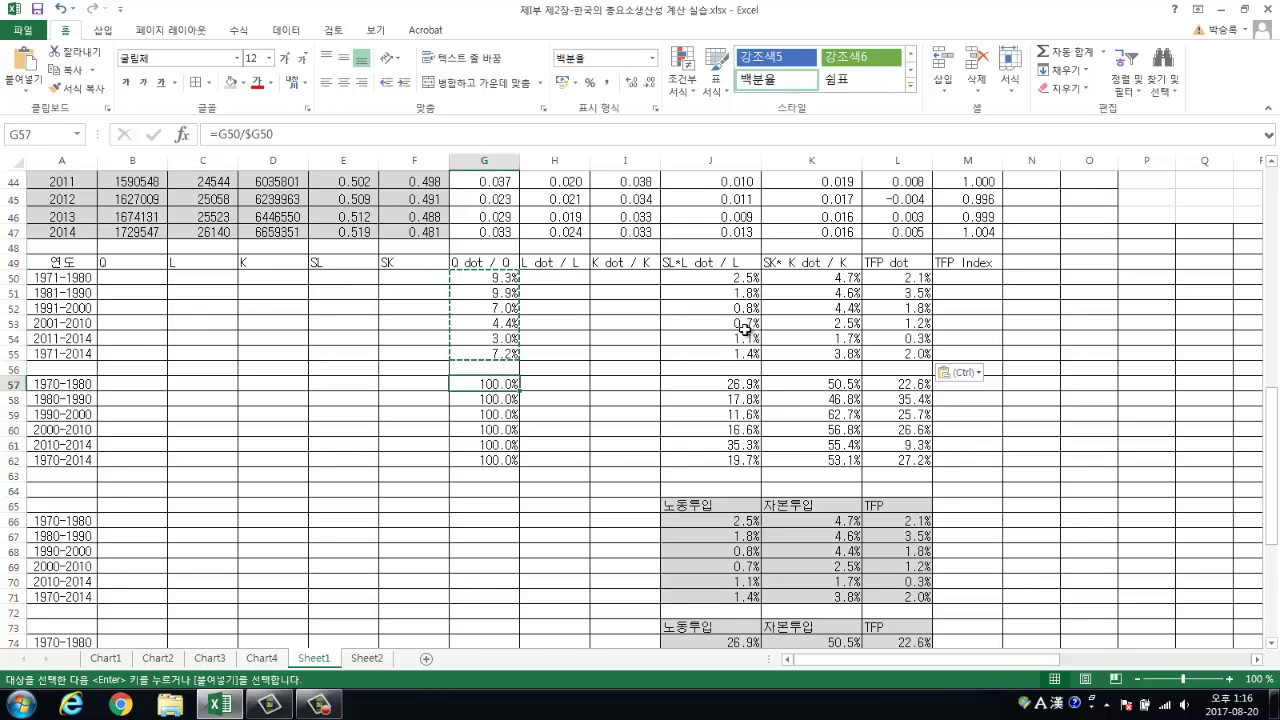
click(729, 383)
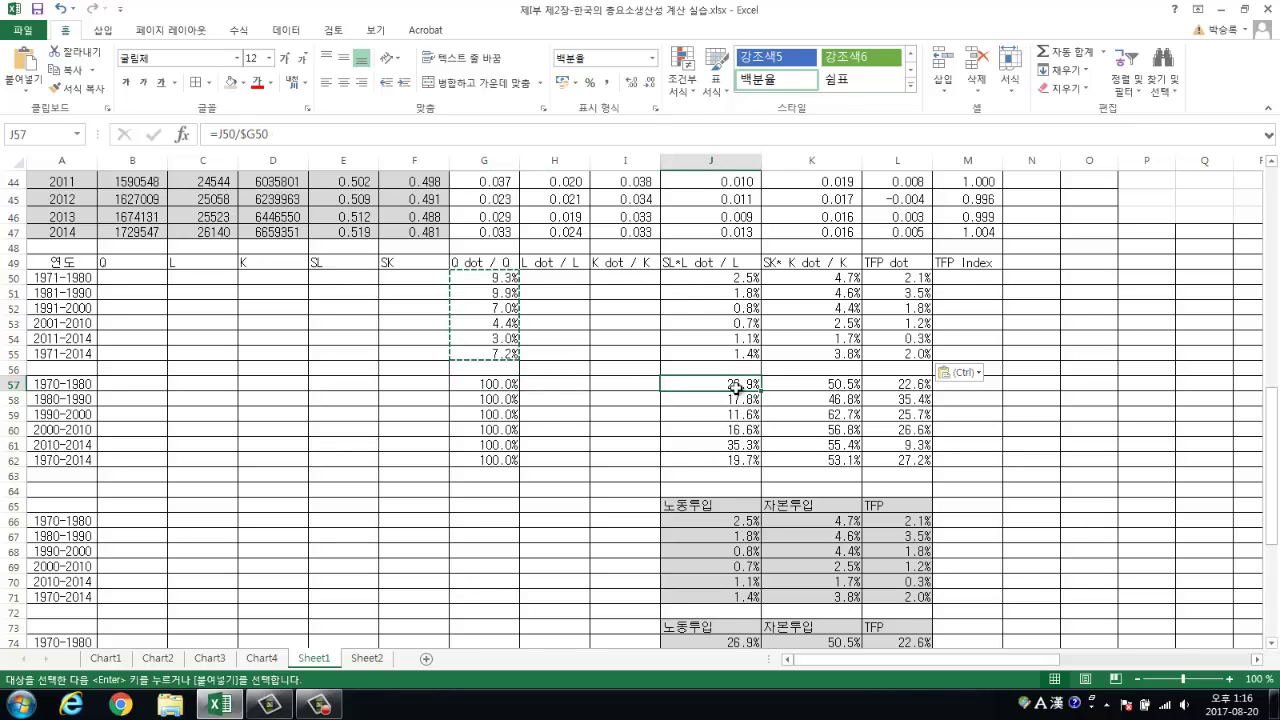
click(838, 385)
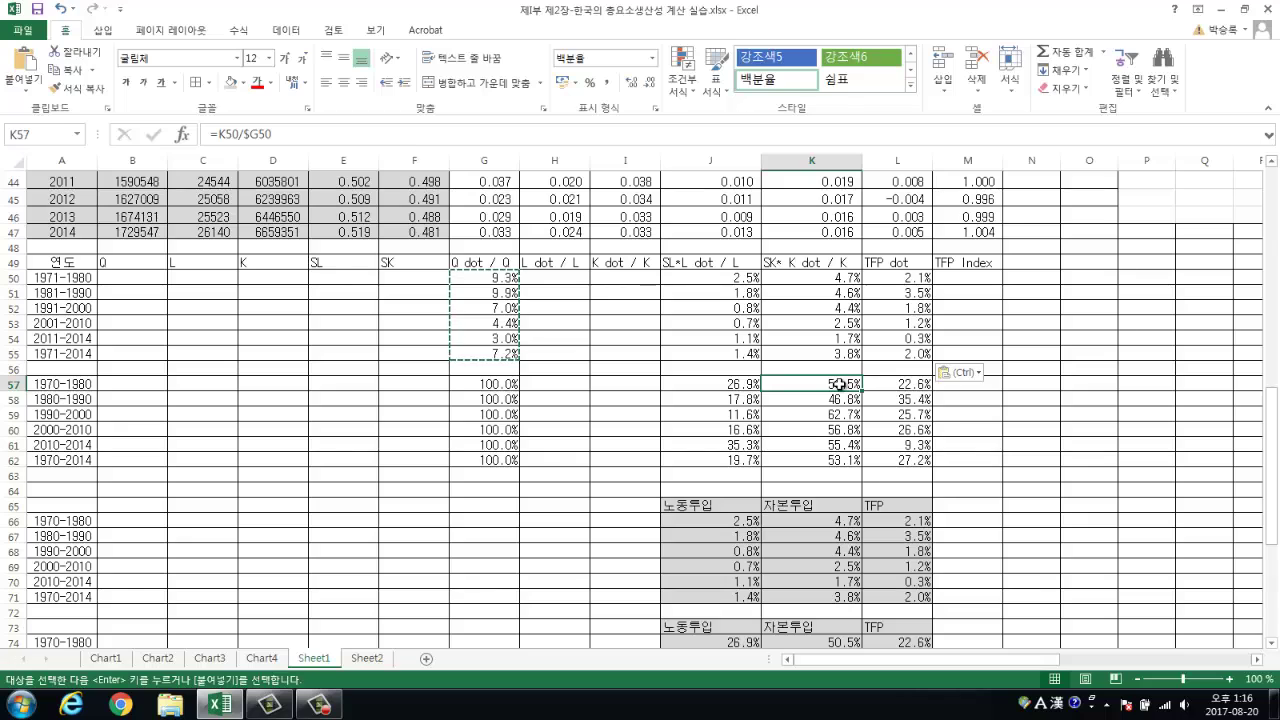
click(893, 385)
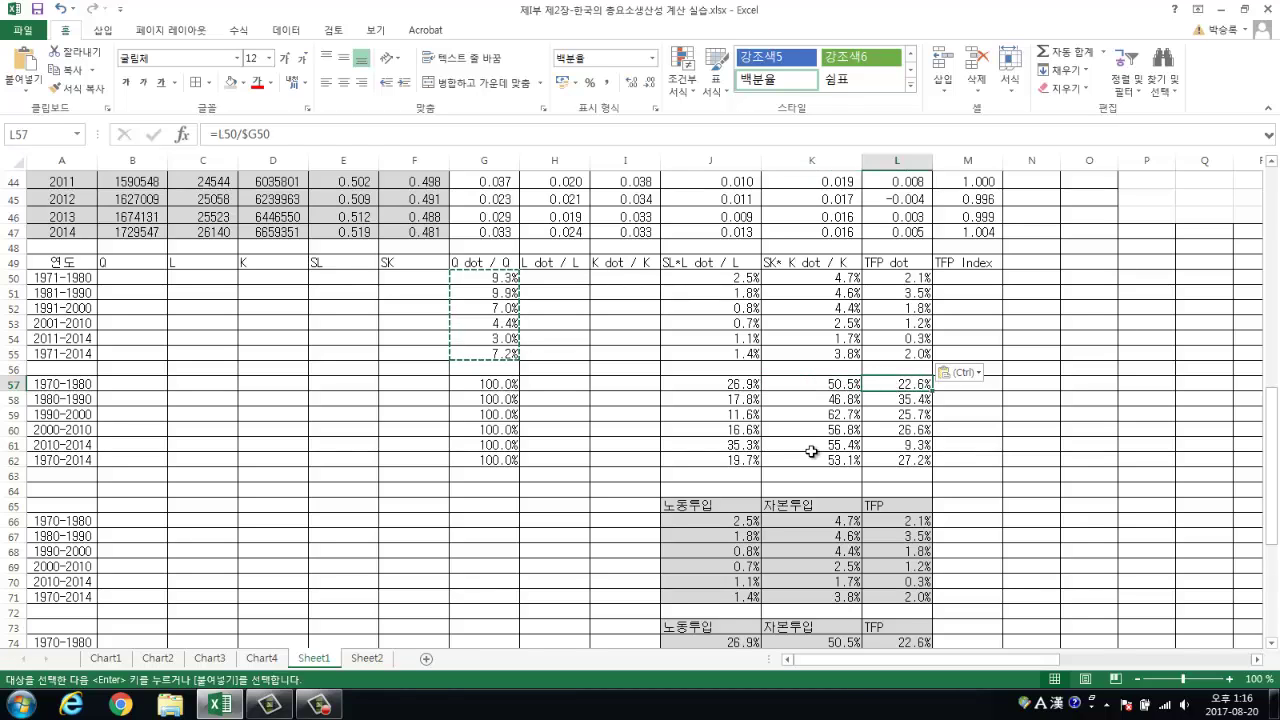
- Fill the share formula =G50/$G50 from G57 down through G62
click(484, 384)
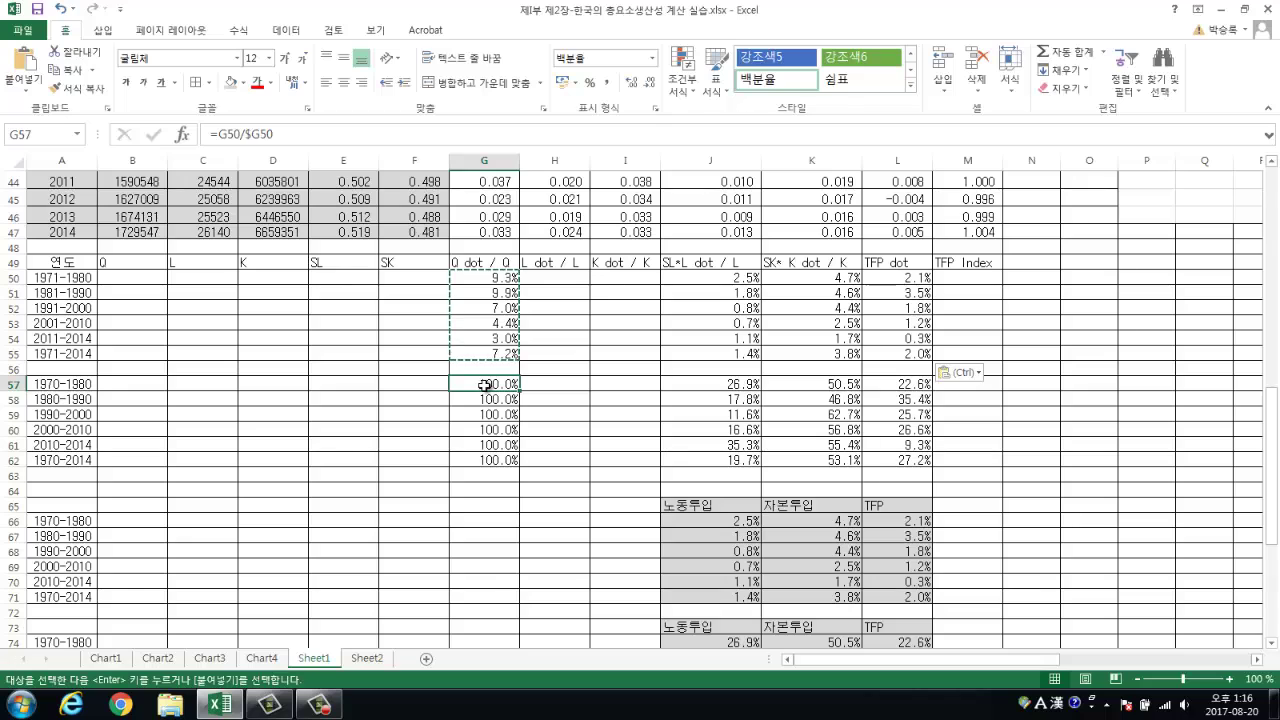
click(486, 280)
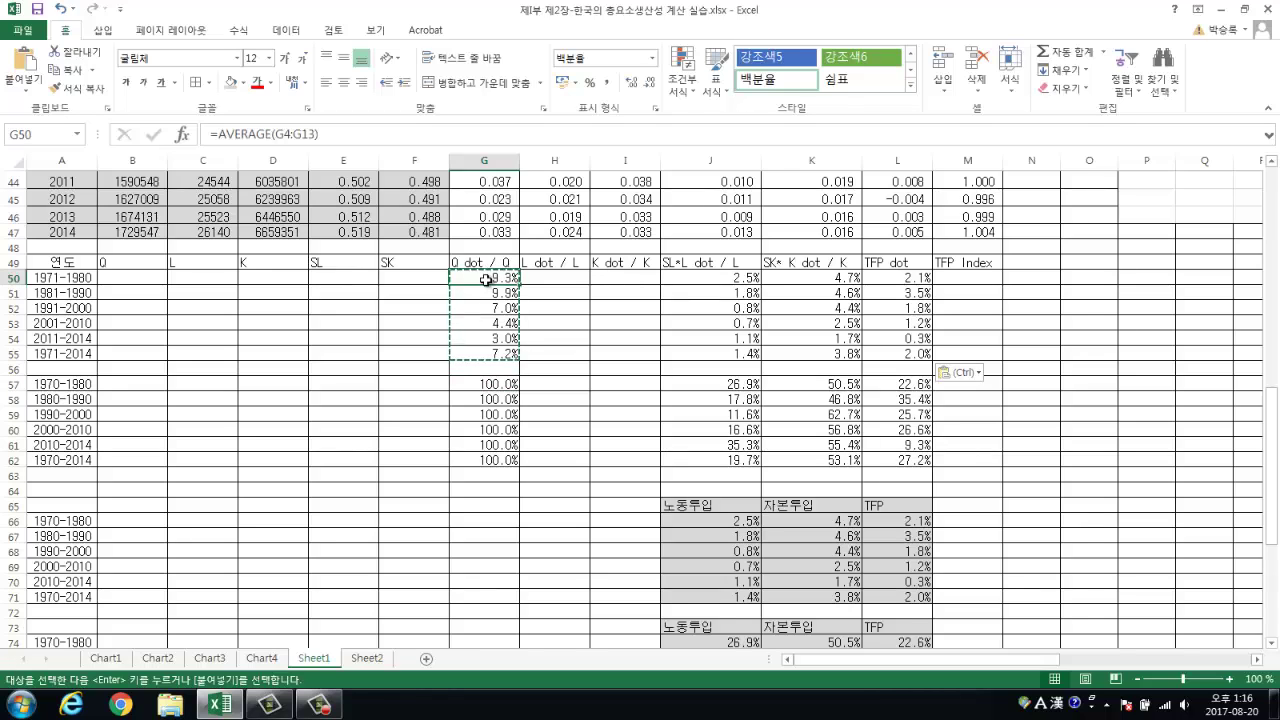
click(495, 383)
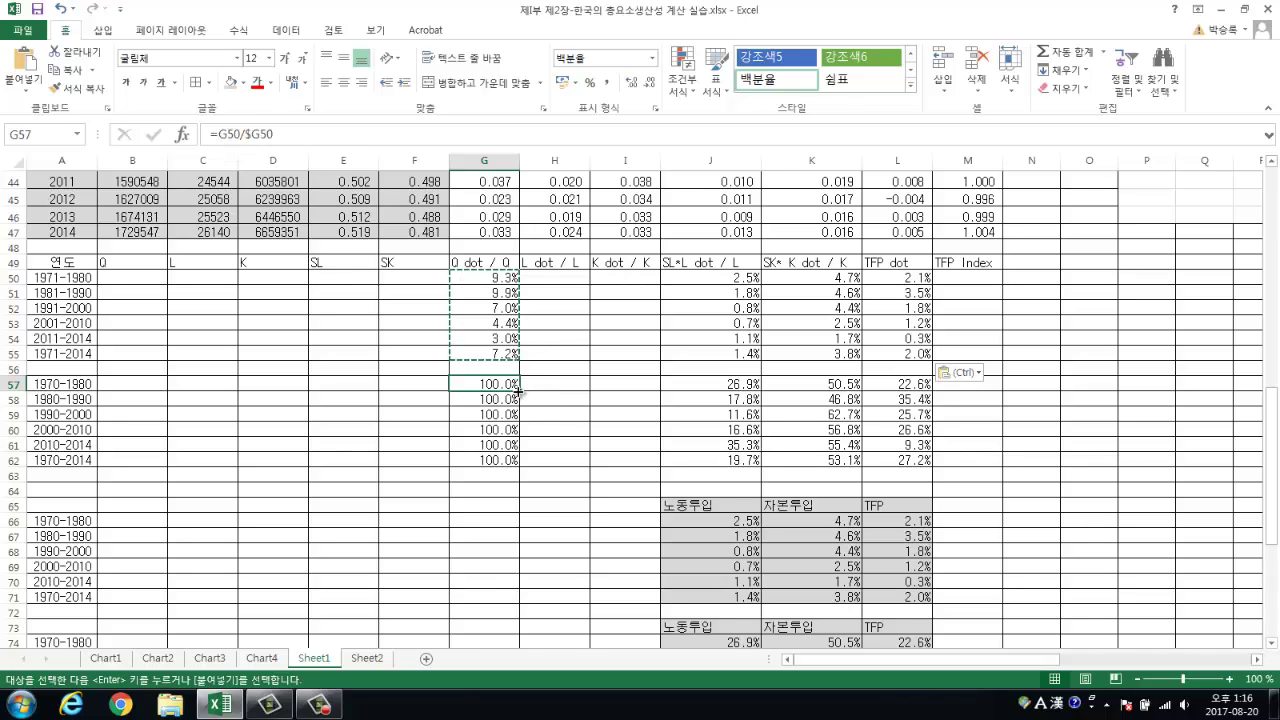
drag(517, 390, 513, 466)
- Check the labour share formula =J50/$G50 in J57 and its source cells, and fill it across to L57
click(716, 385)
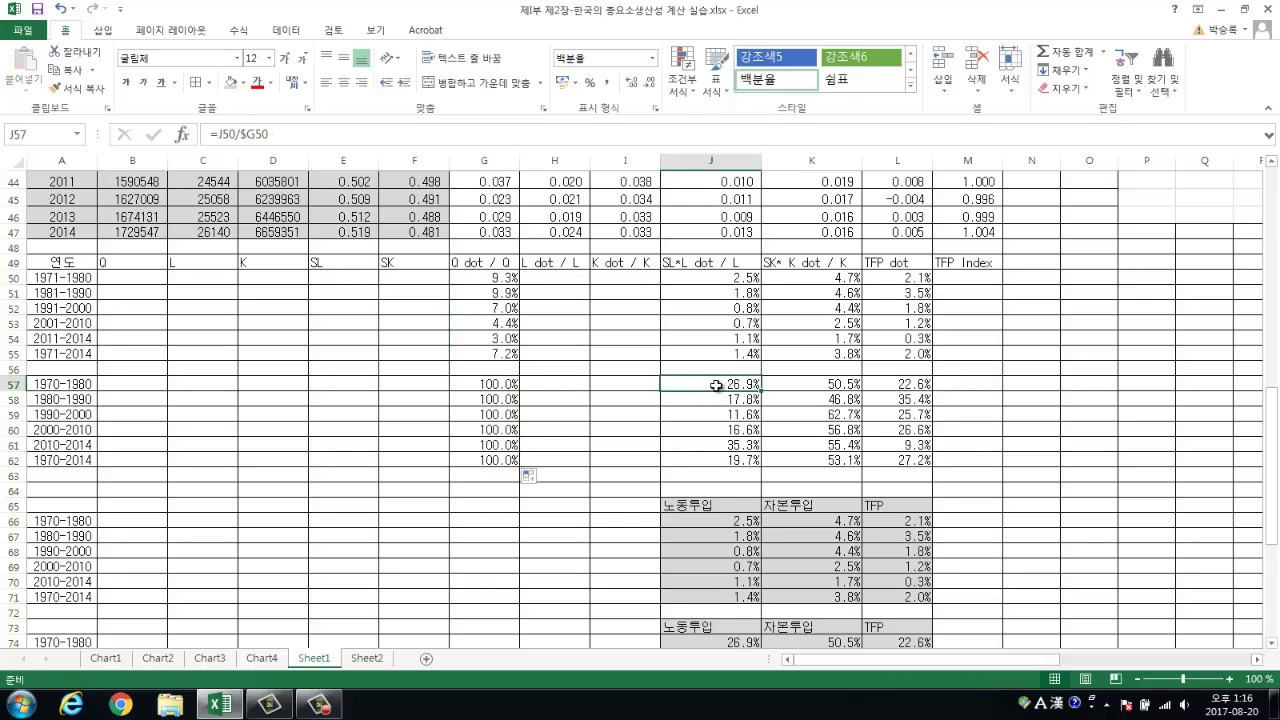
click(746, 276)
click(493, 277)
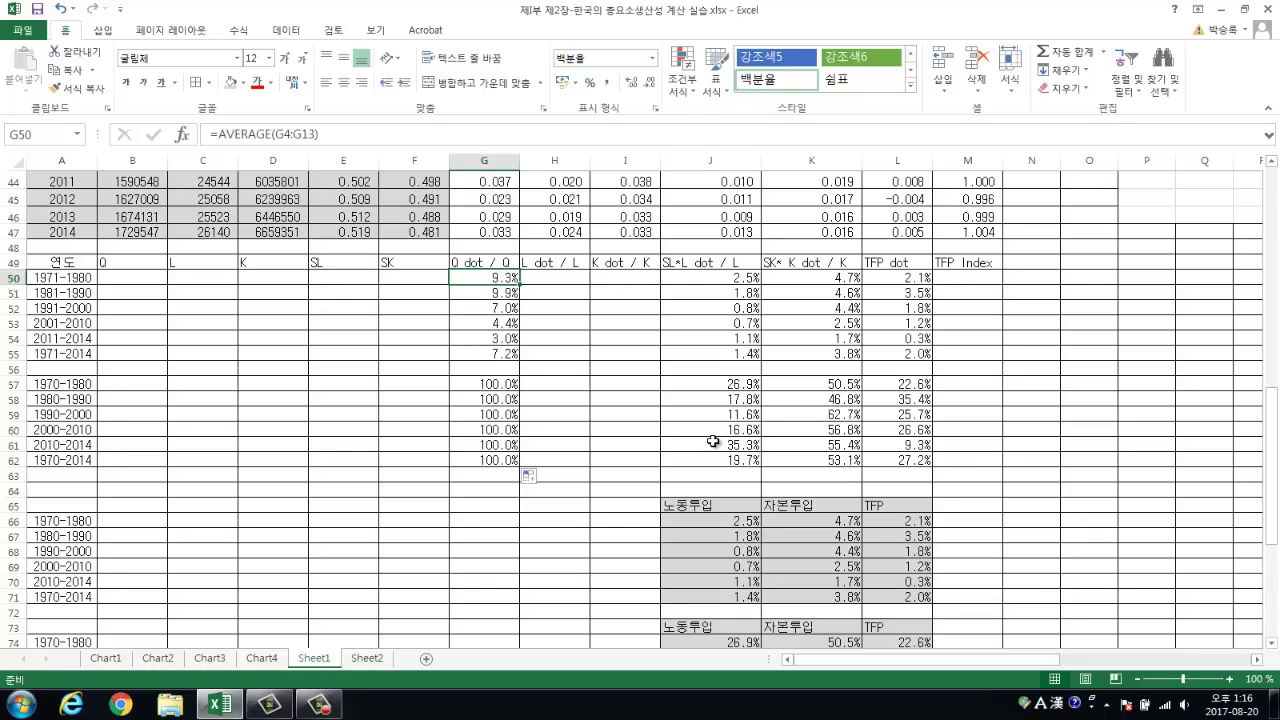
click(744, 384)
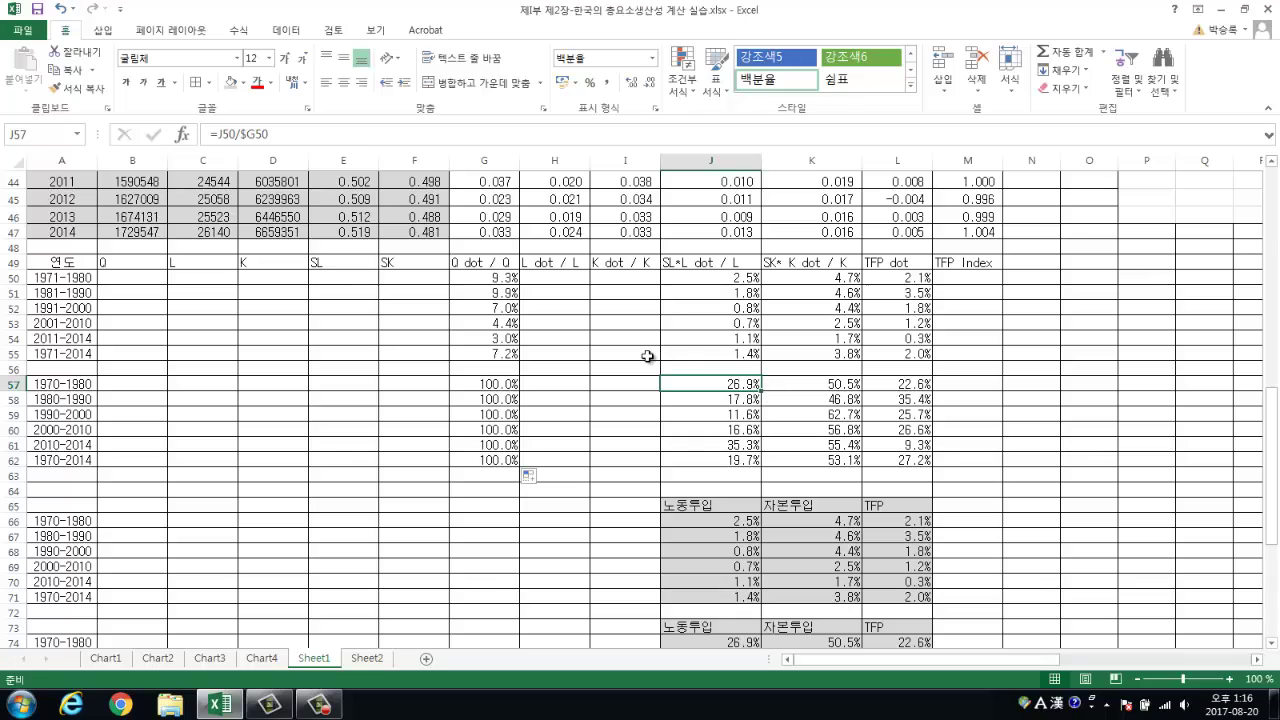
click(241, 133)
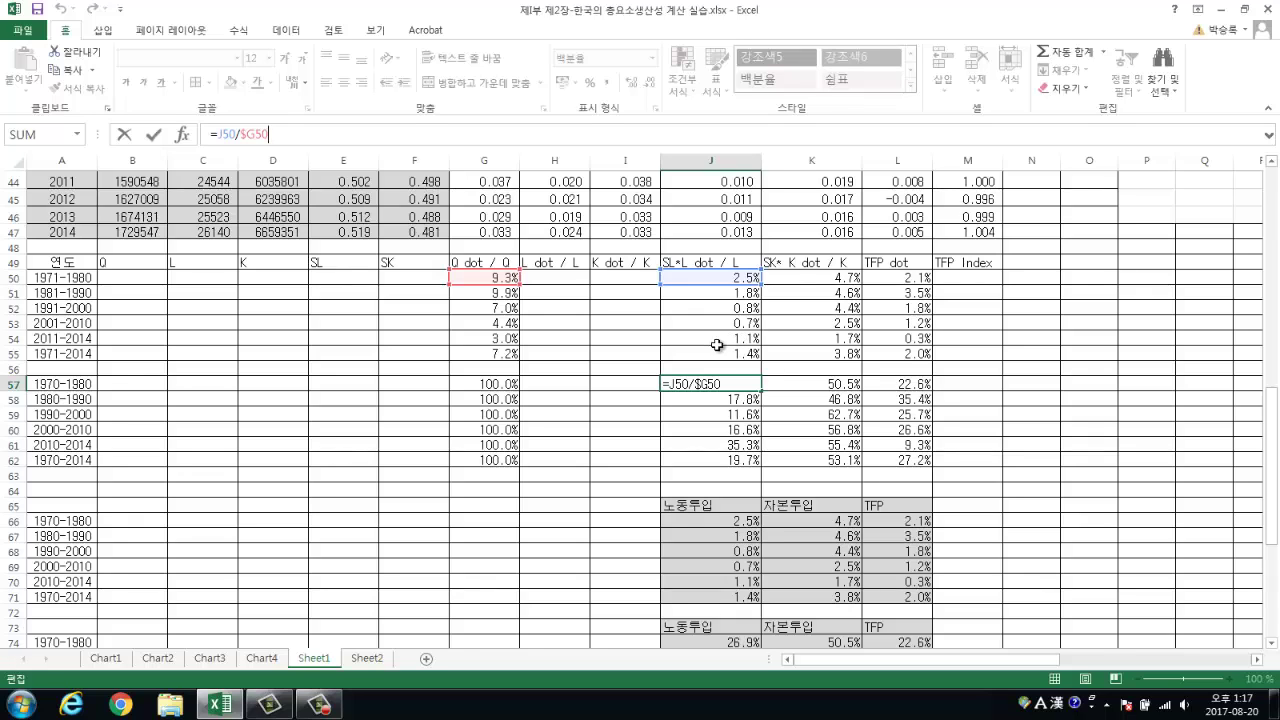
key(ctrl+Return)
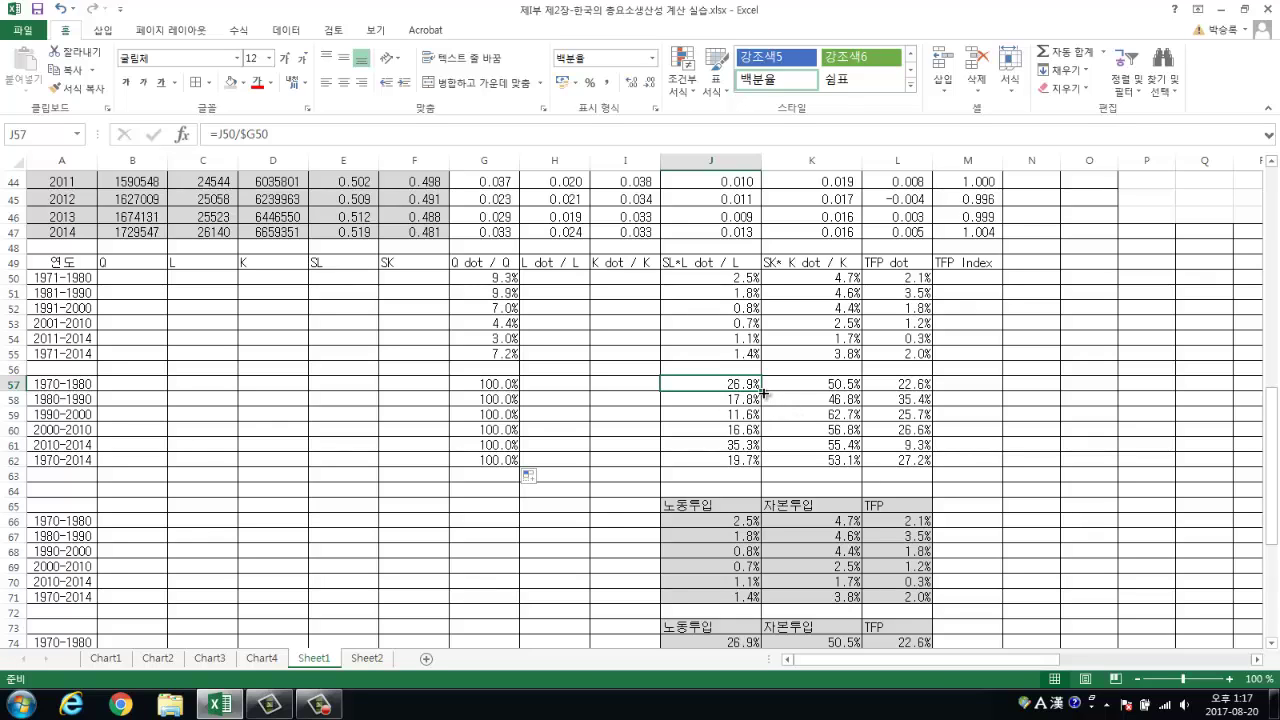
drag(763, 392, 921, 389)
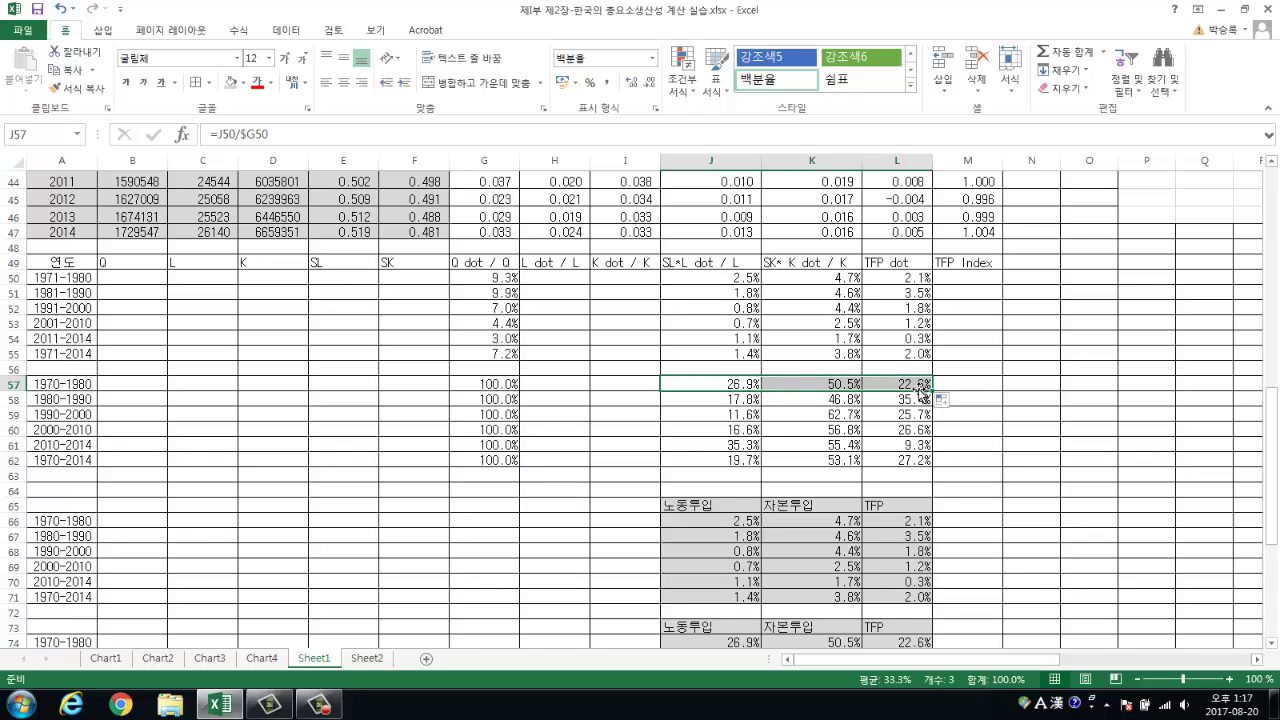
- Fill the share formulas in J57:L57 down through row 62 and check the filled block
click(733, 400)
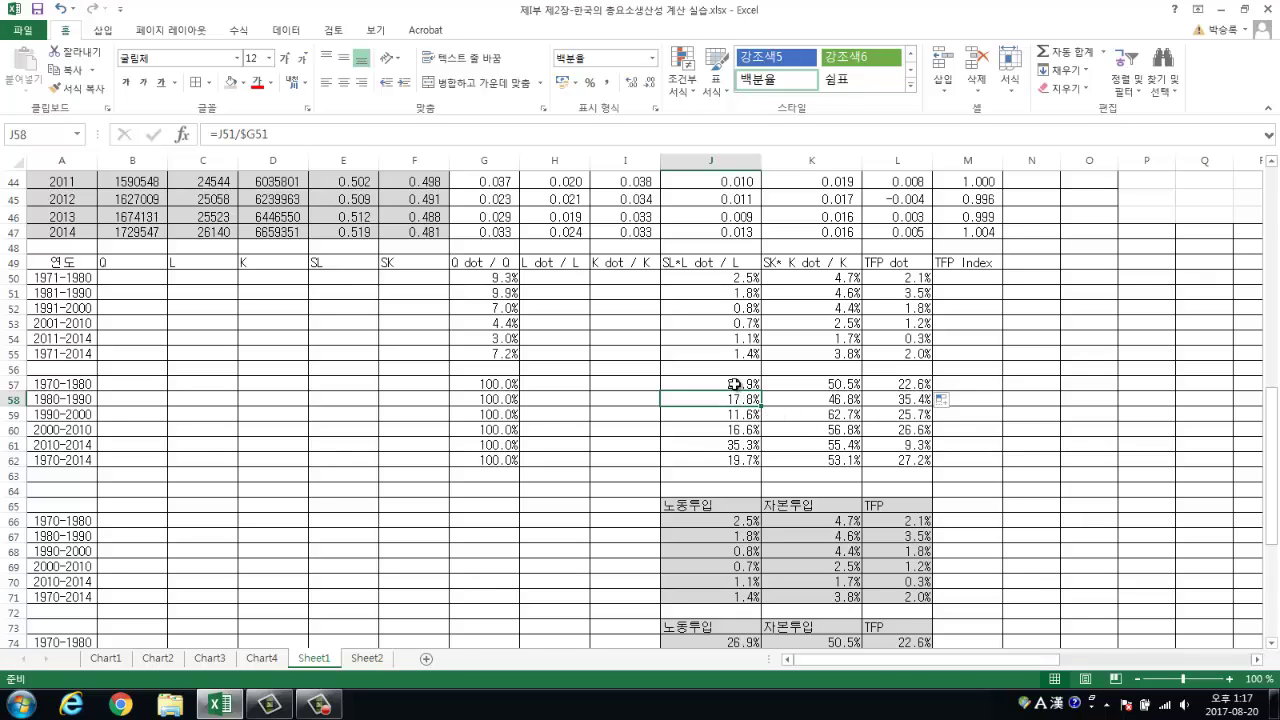
drag(737, 384, 921, 485)
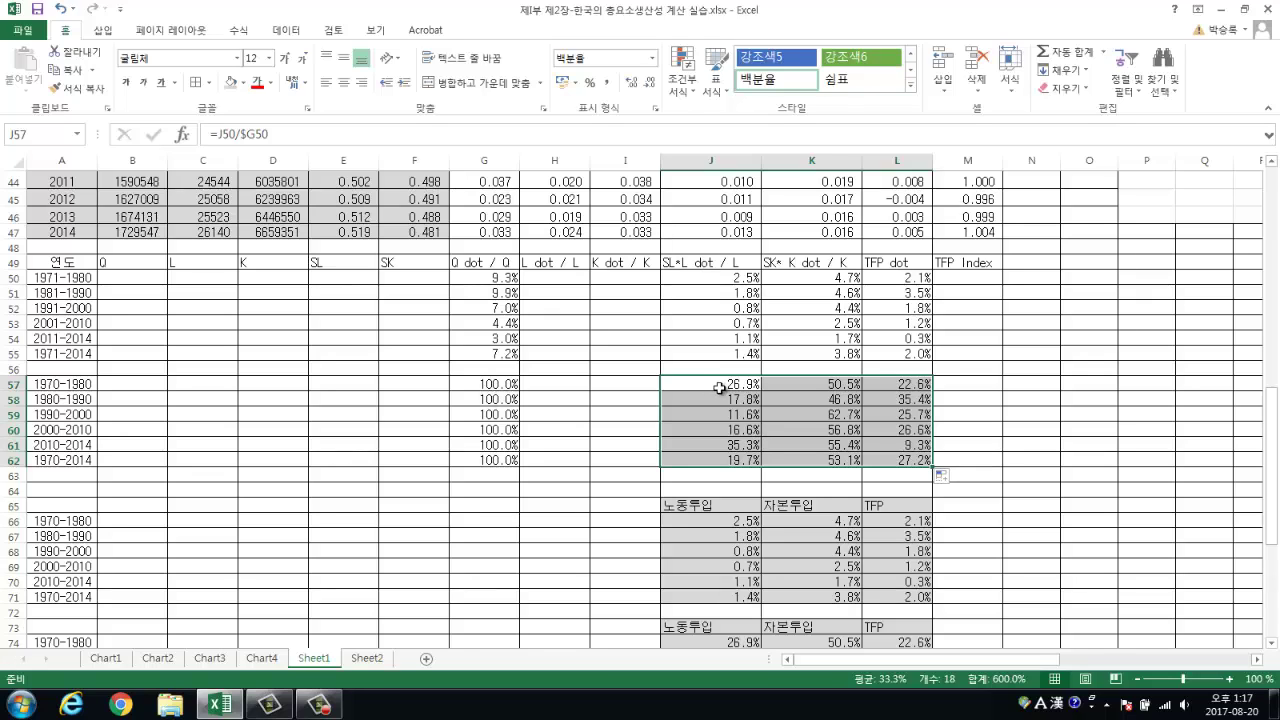
click(817, 386)
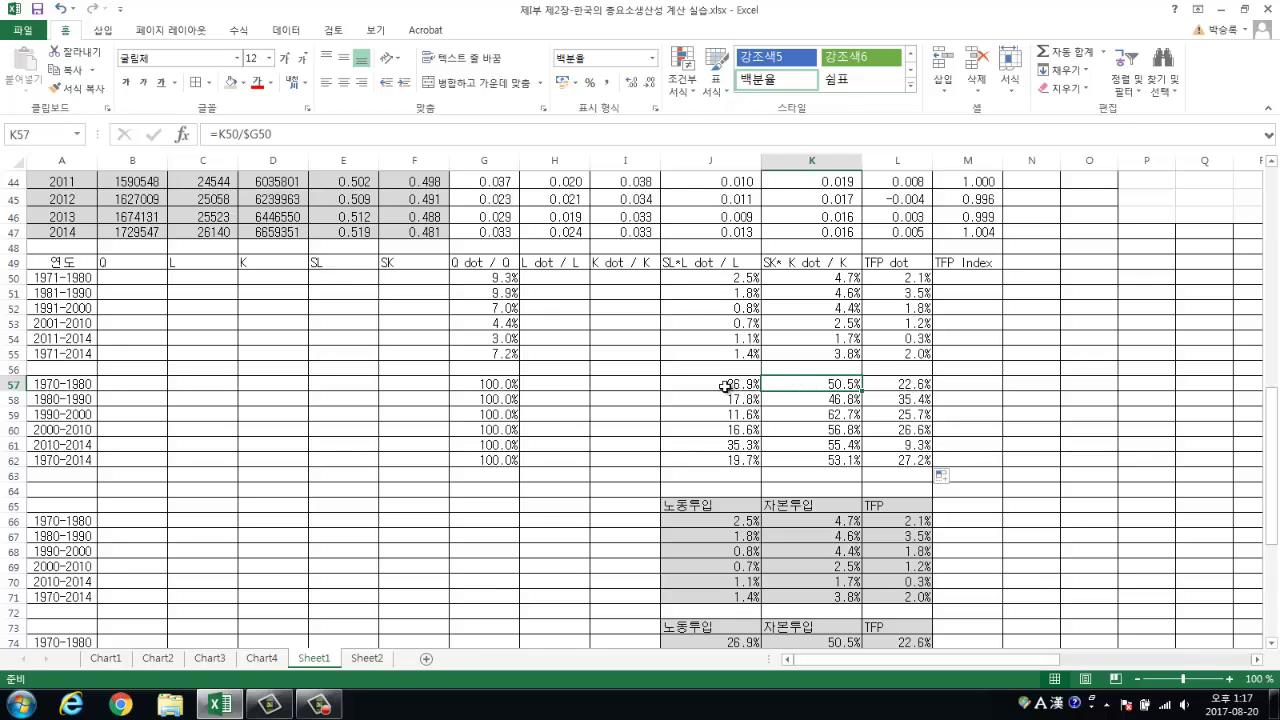
drag(730, 386, 883, 451)
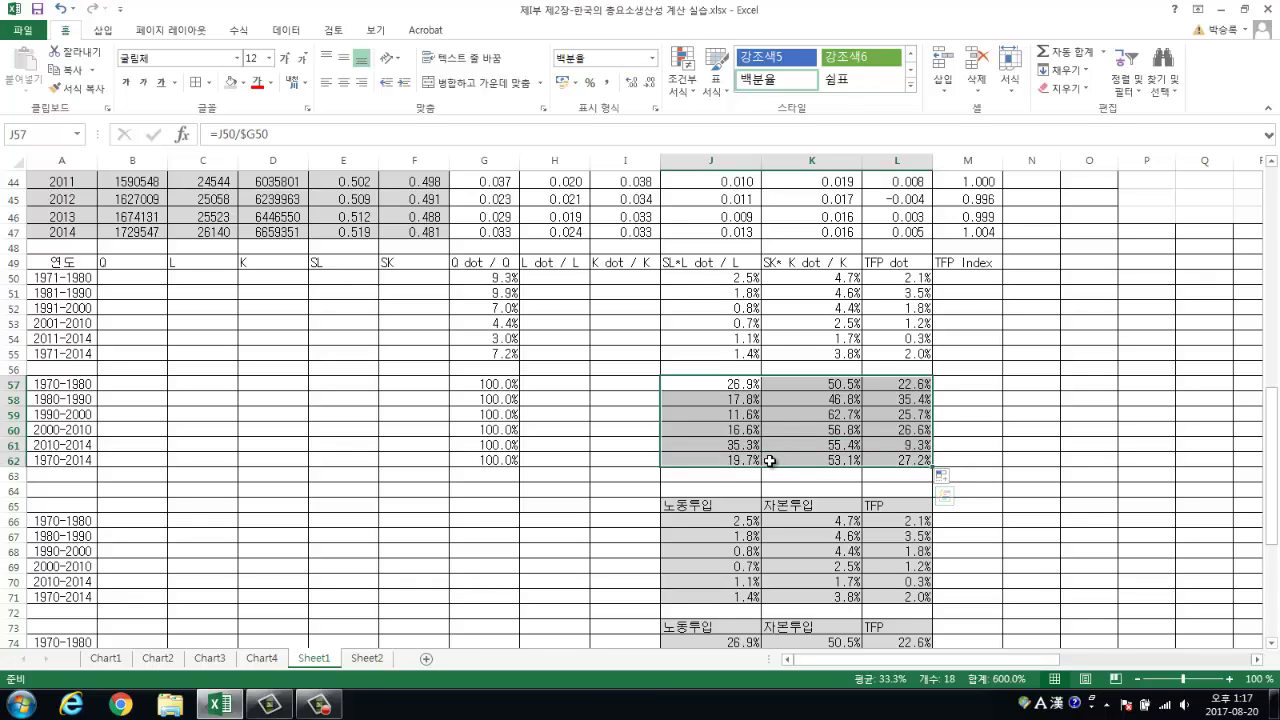
- Compare the average contributions in J50:L55 with the contribution shares in J57:L62 and the chart source tables beneath them
drag(705, 278, 884, 349)
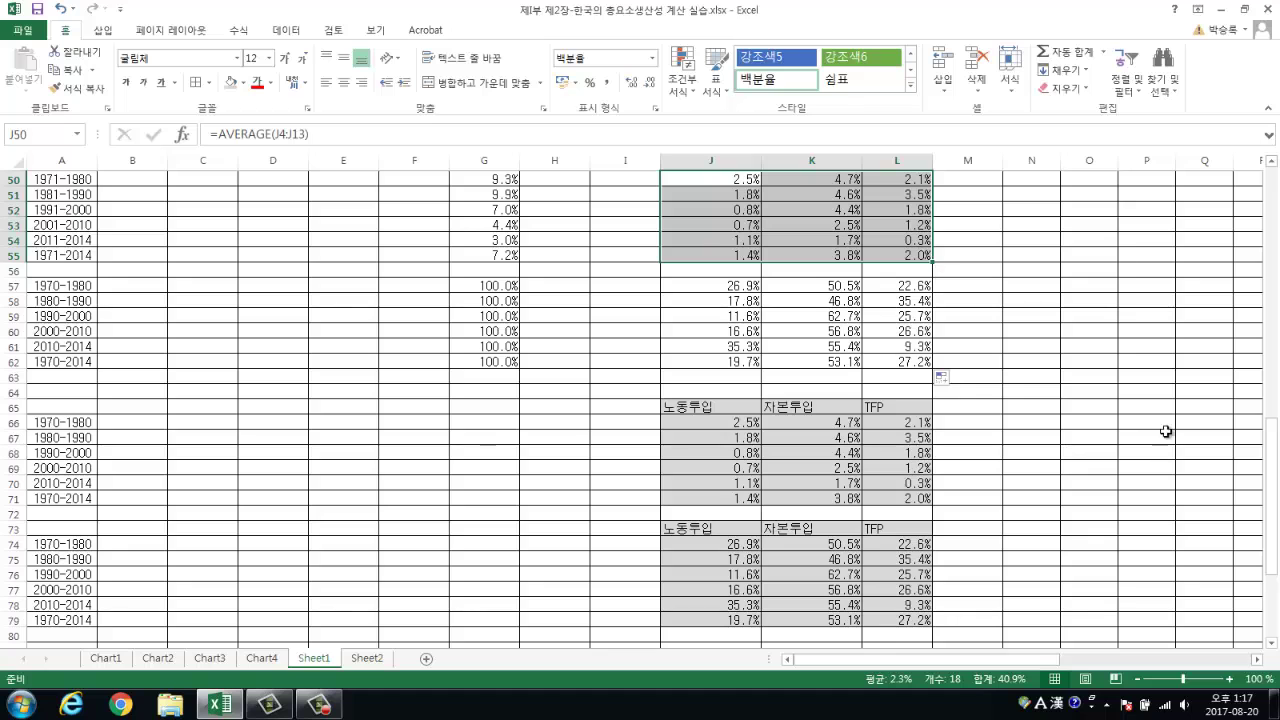
scroll(1178, 535, up, 4)
scroll(817, 495, down, 2)
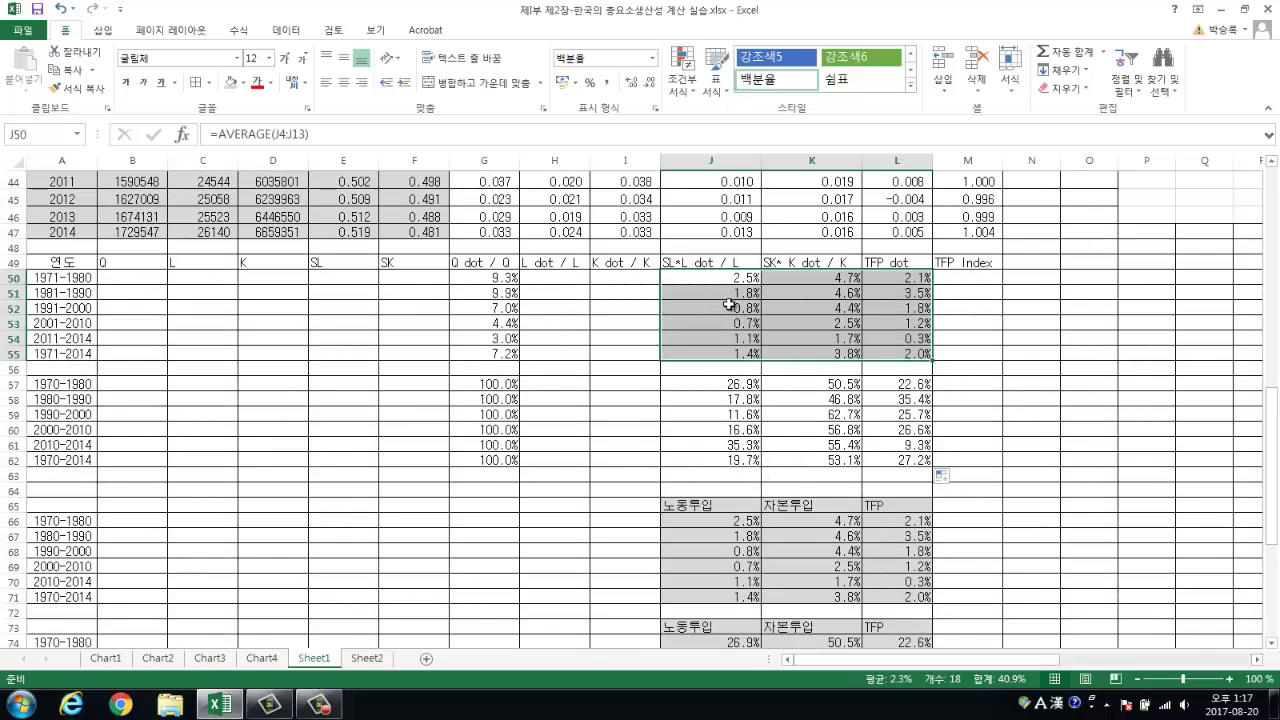
drag(720, 280, 889, 355)
scroll(745, 529, down, 2)
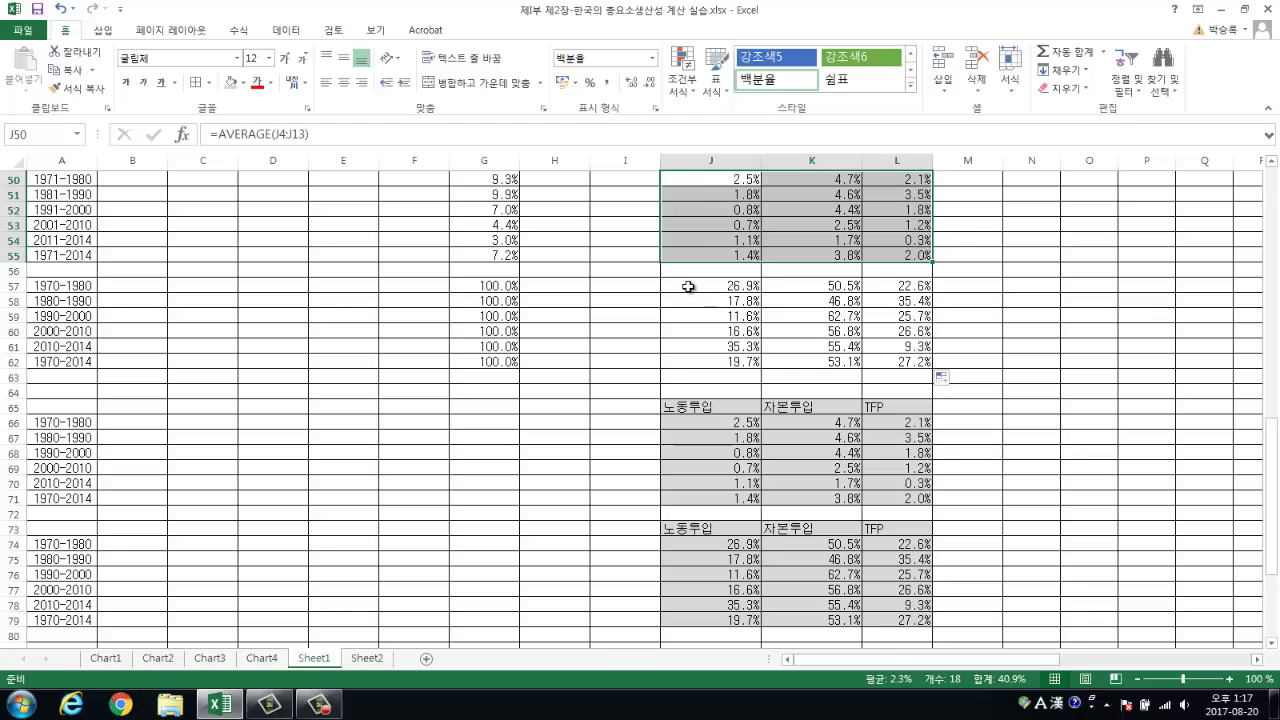
drag(689, 286, 925, 370)
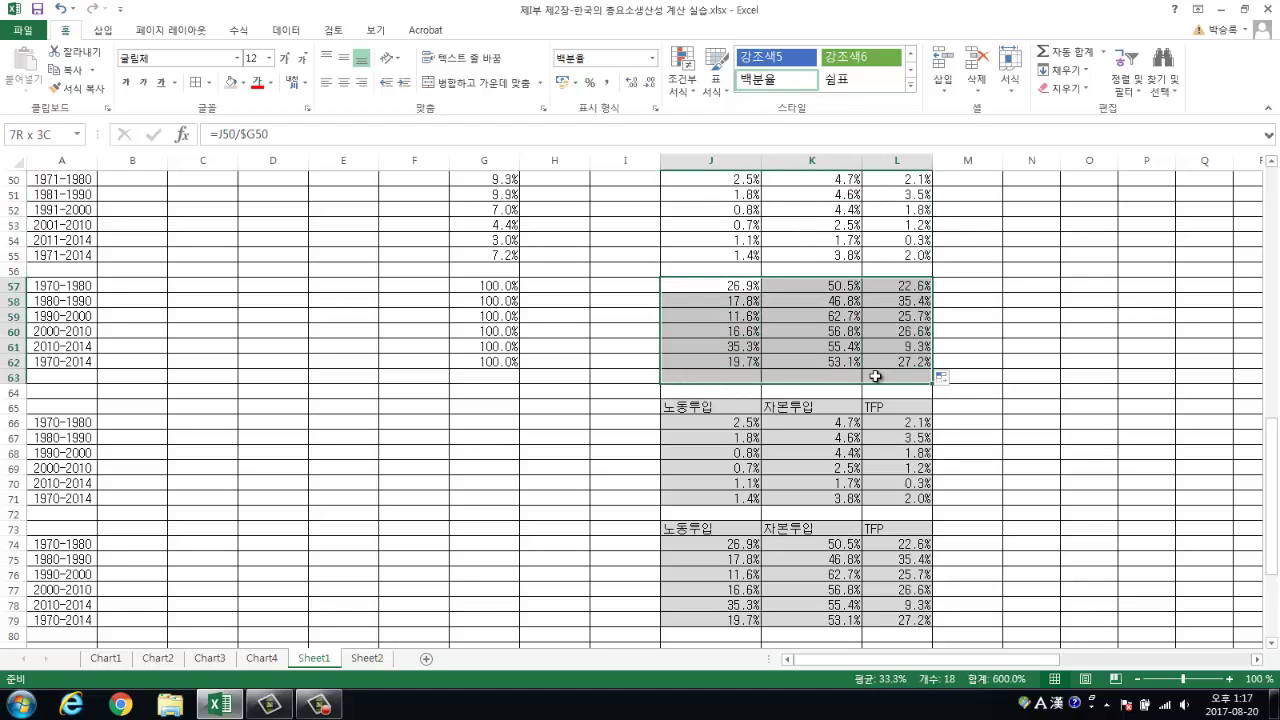
scroll(760, 520, down, 3)
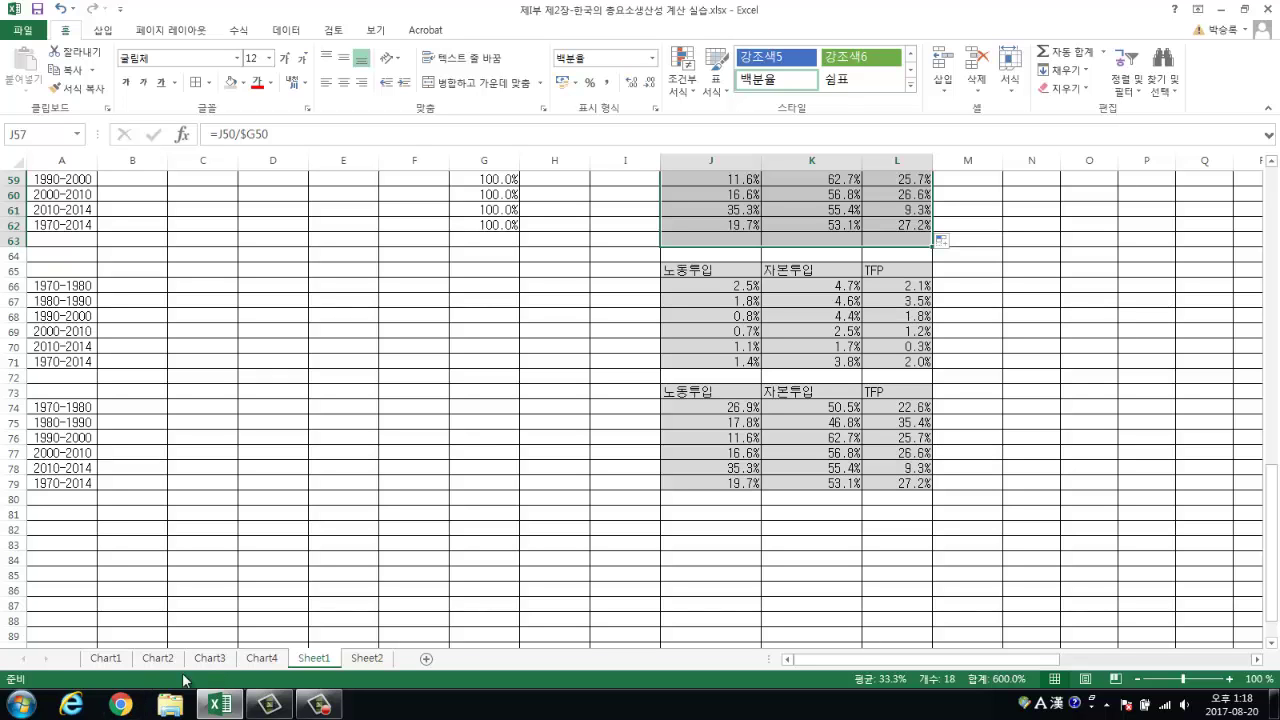
- Examine the 노동투입, 자본투입 and TFP series in Chart1's stacked columns and bring up the yearly column chart on Chart3
click(106, 659)
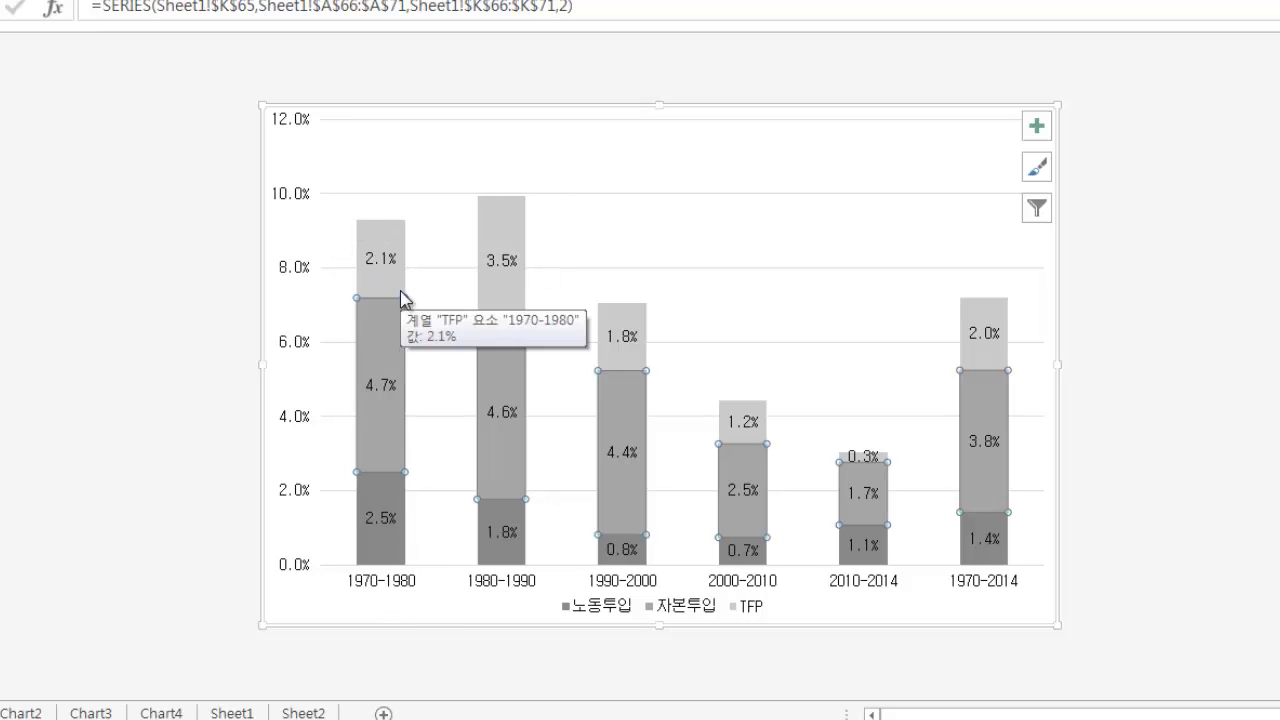
click(371, 552)
click(374, 395)
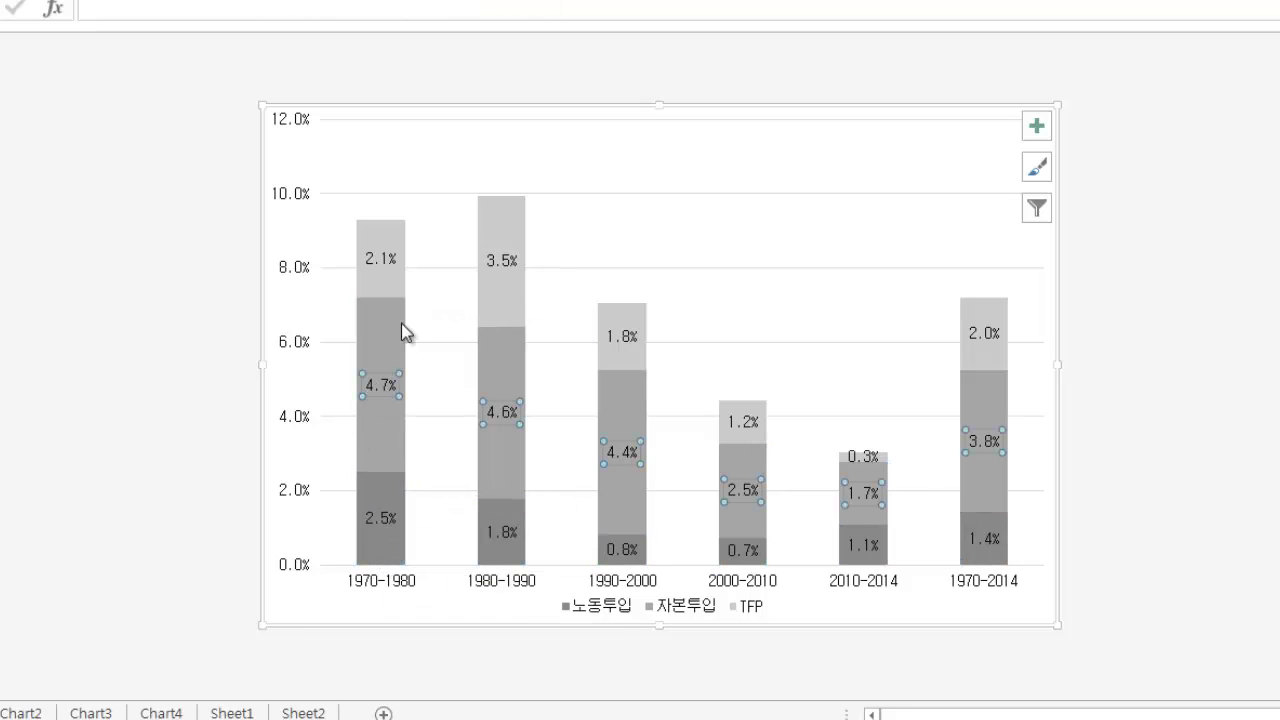
click(380, 264)
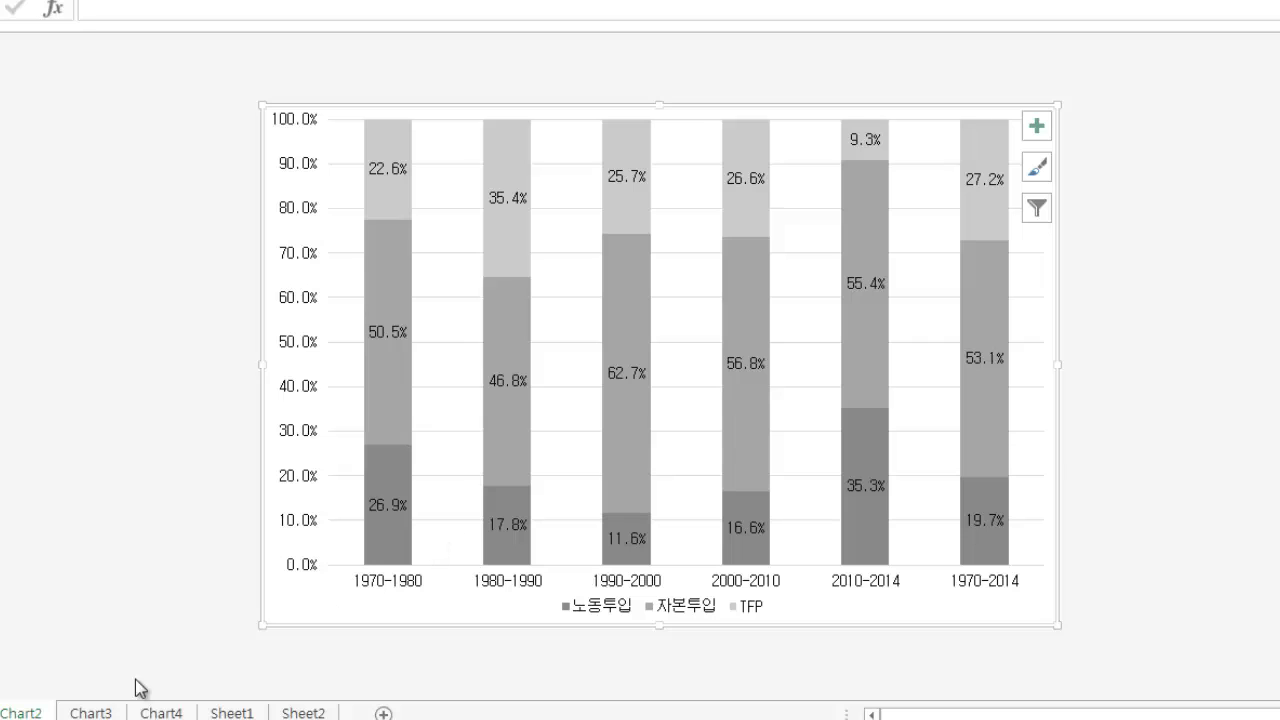
click(86, 713)
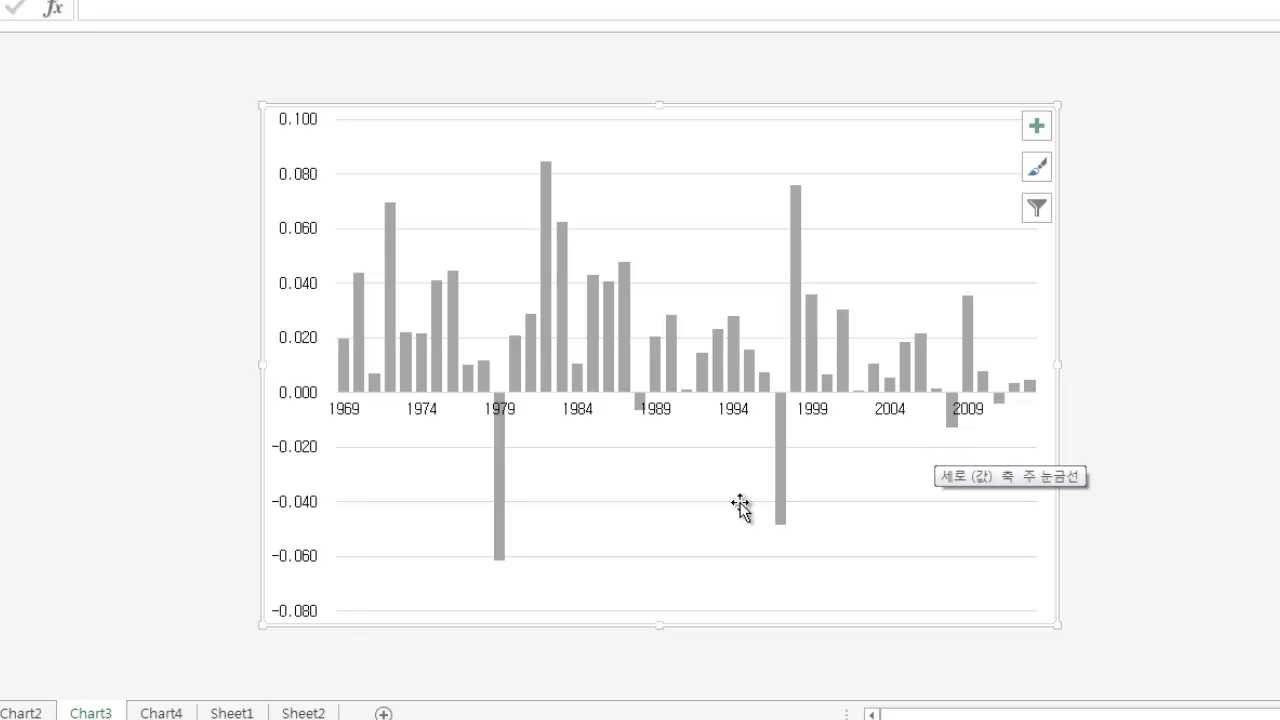
- View the line chart on Chart4 and select the 1969–2014 labour input values in C2:C47 of Sheet1
click(172, 712)
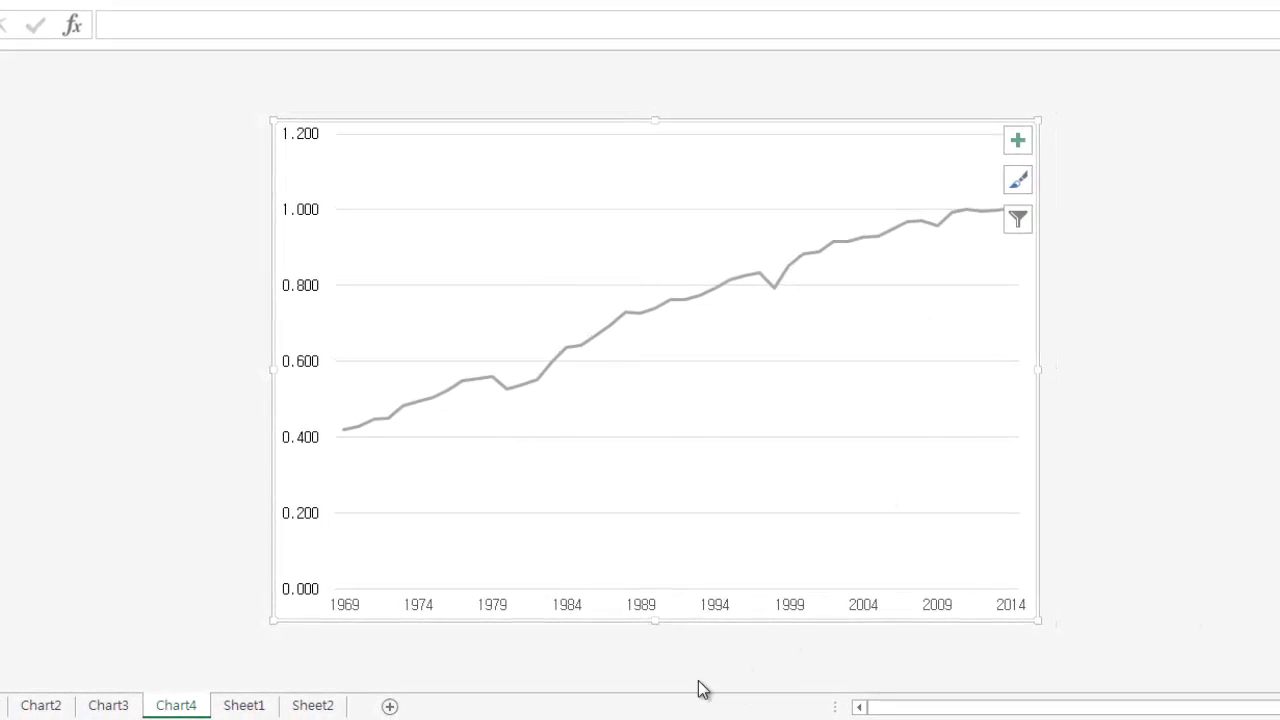
click(247, 704)
scroll(351, 360, up, 15)
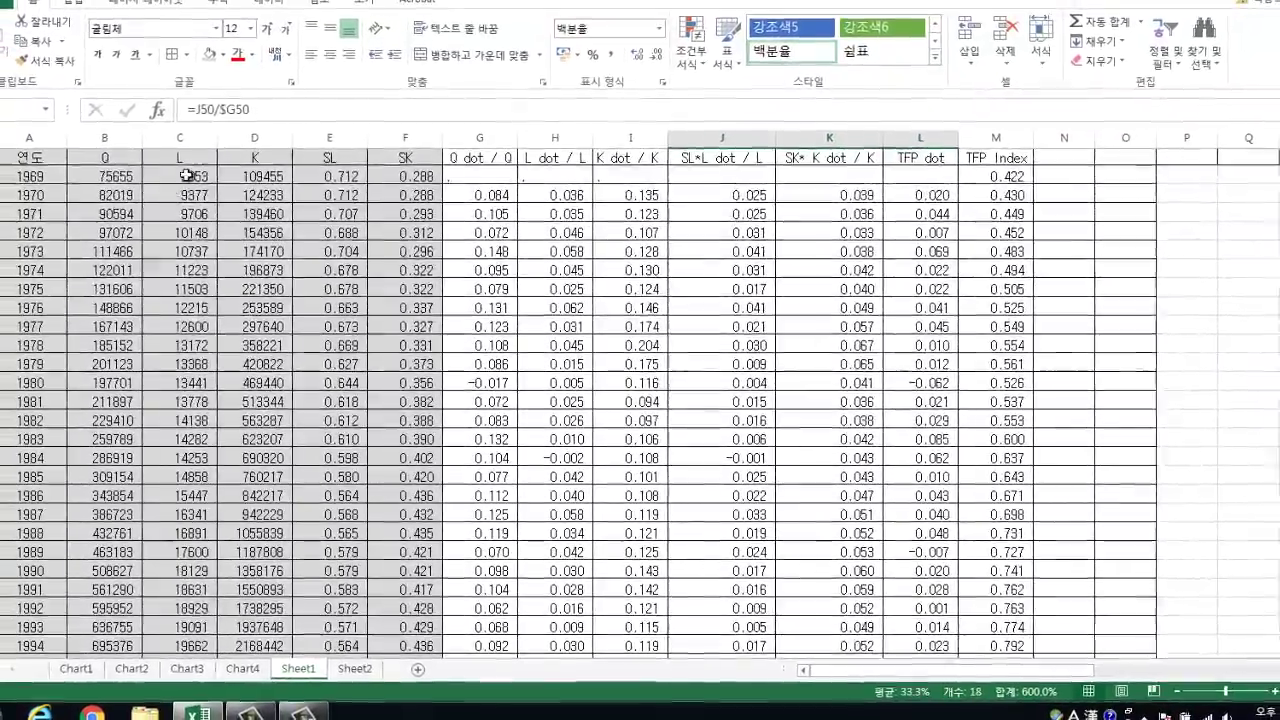
click(175, 166)
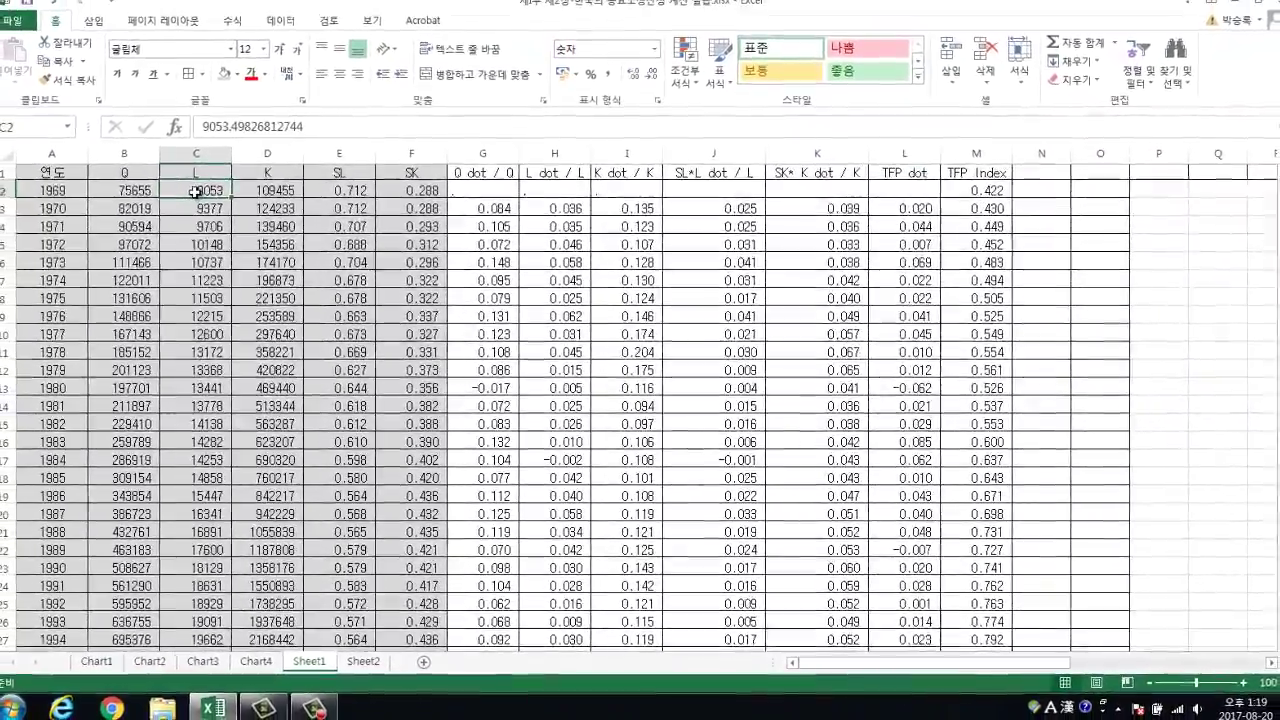
drag(194, 191, 198, 243)
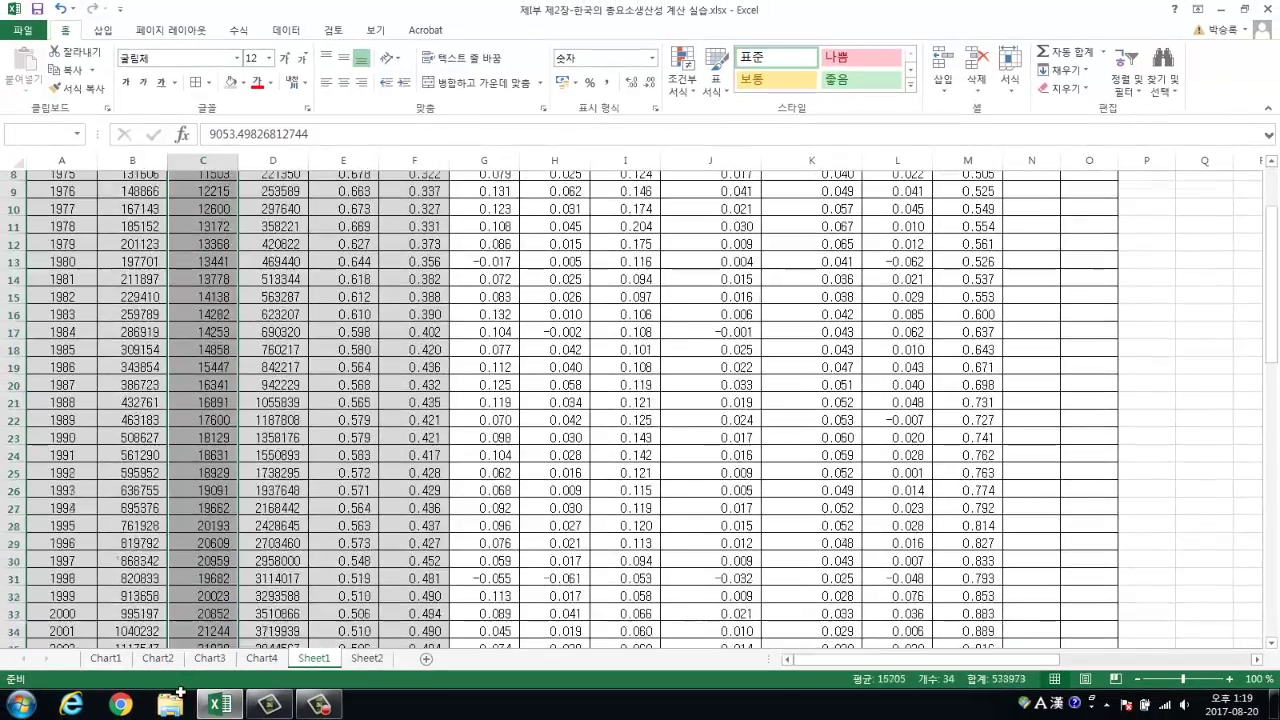
drag(203, 655, 206, 585)
scroll(196, 500, up, 8)
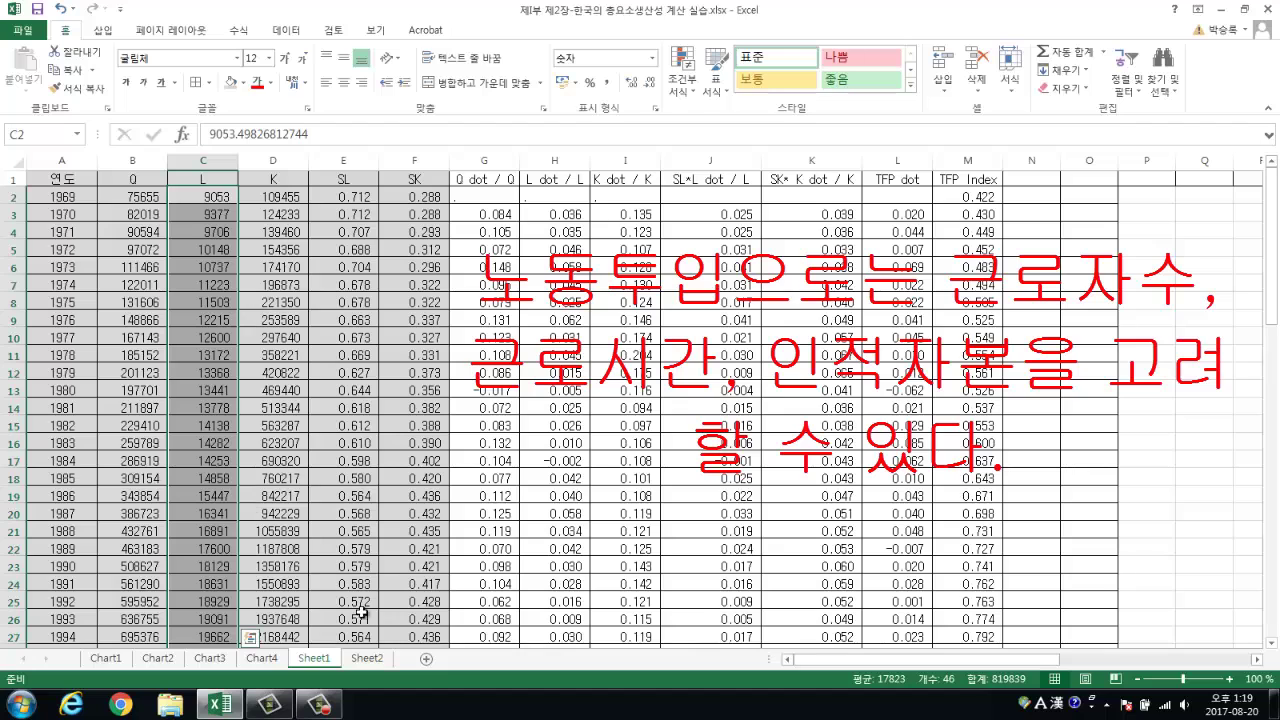
- Open Sheet2 and select its labour input column L down through the last year for review
click(373, 661)
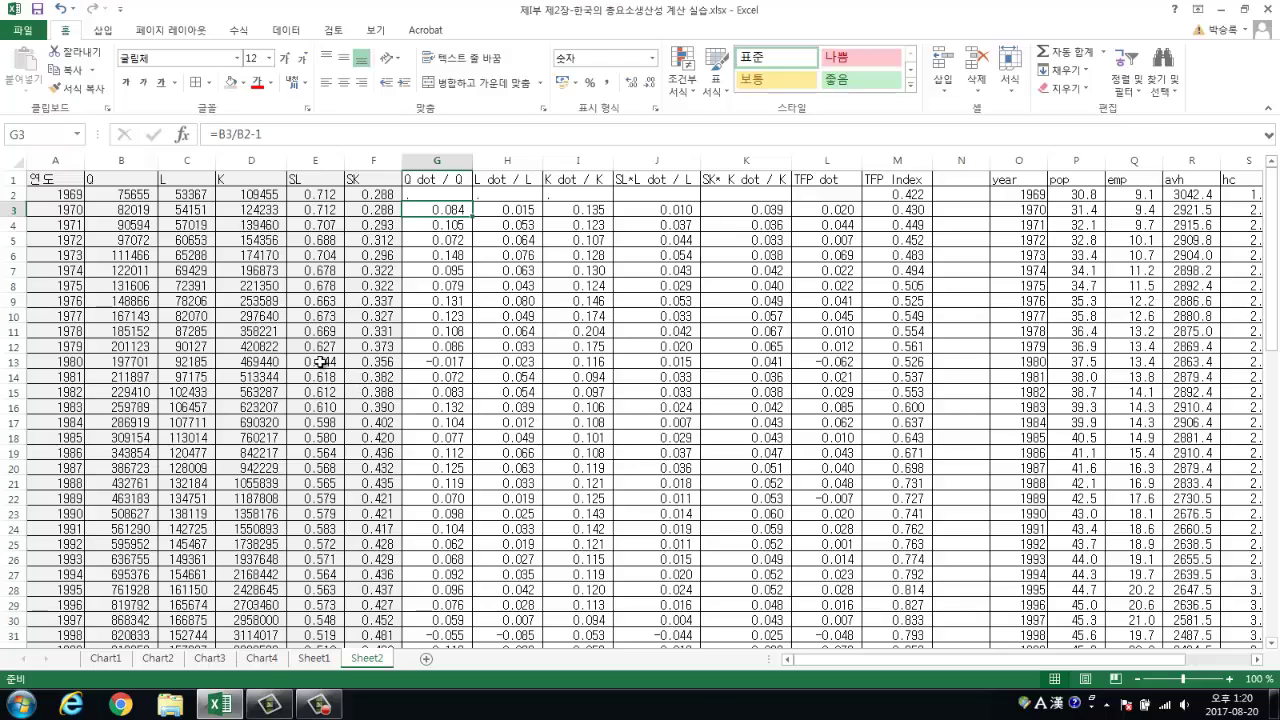
click(187, 188)
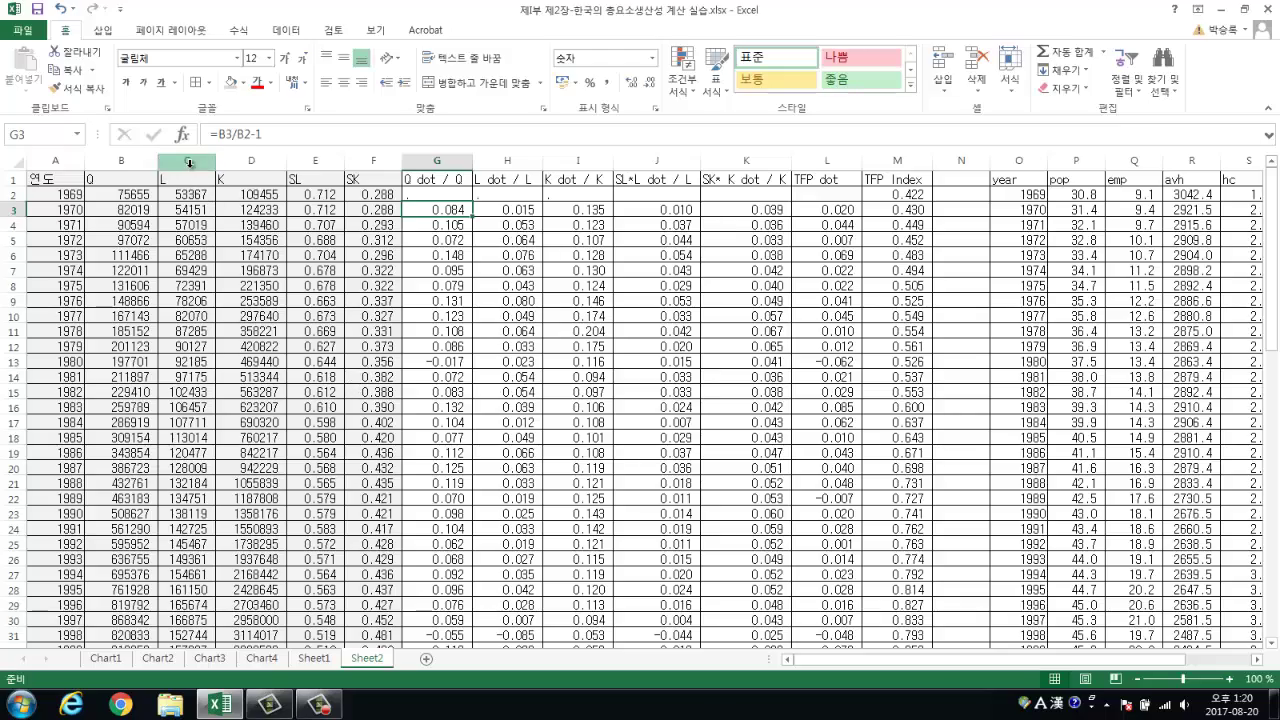
key(ctrl+shift+Down)
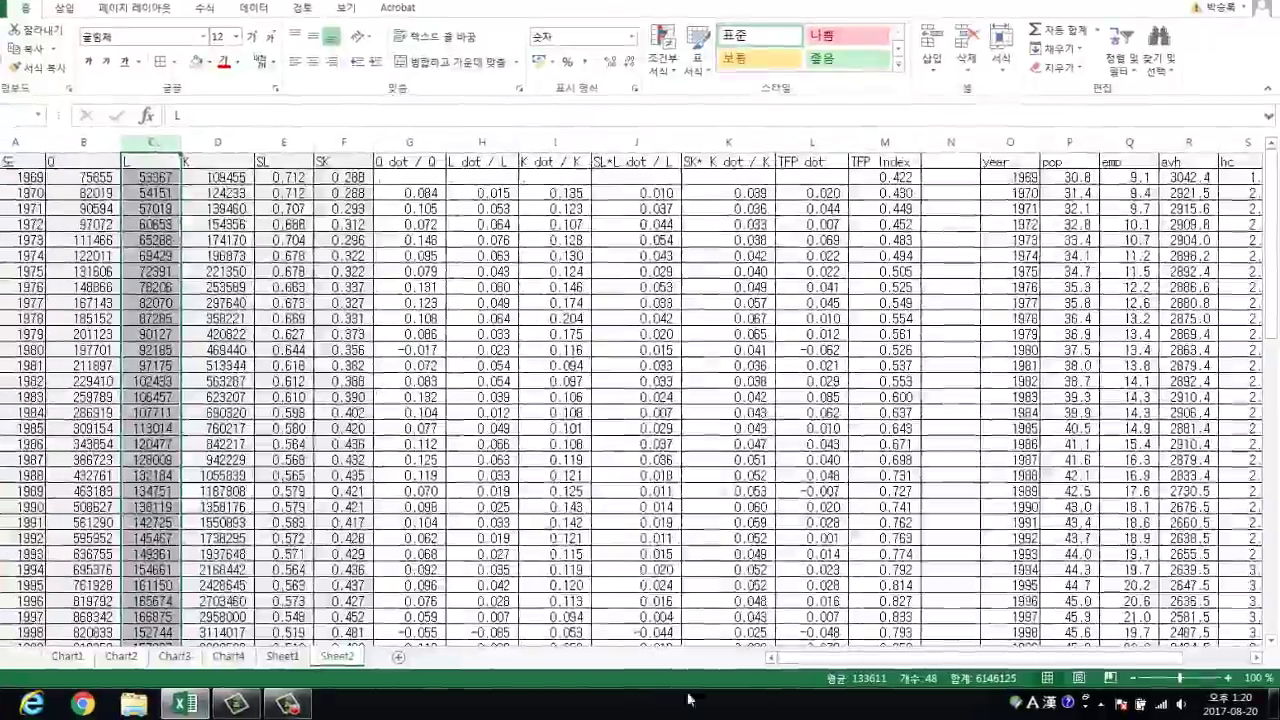
- Inspect Sheet2's avh and hc values and the labour input formula =Q2*R2*S2 in T2, and highlight the emp*avh*hc column
scroll(880, 500, right, 2)
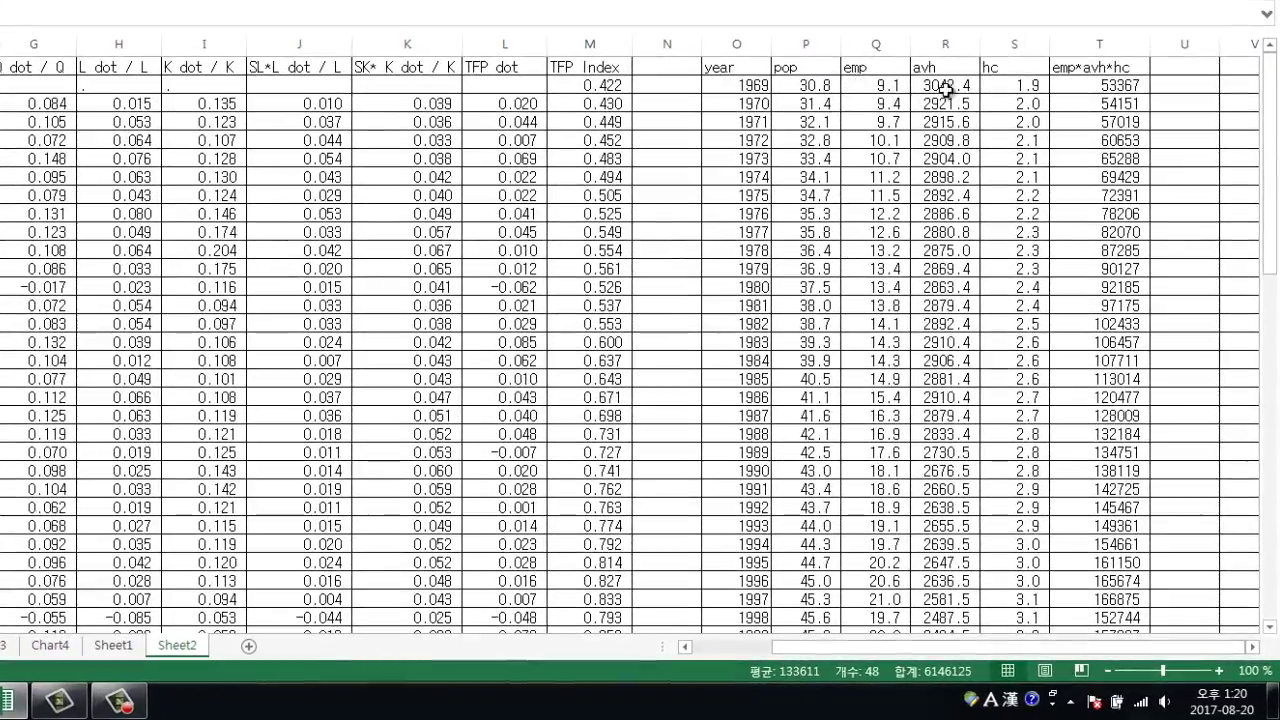
click(945, 88)
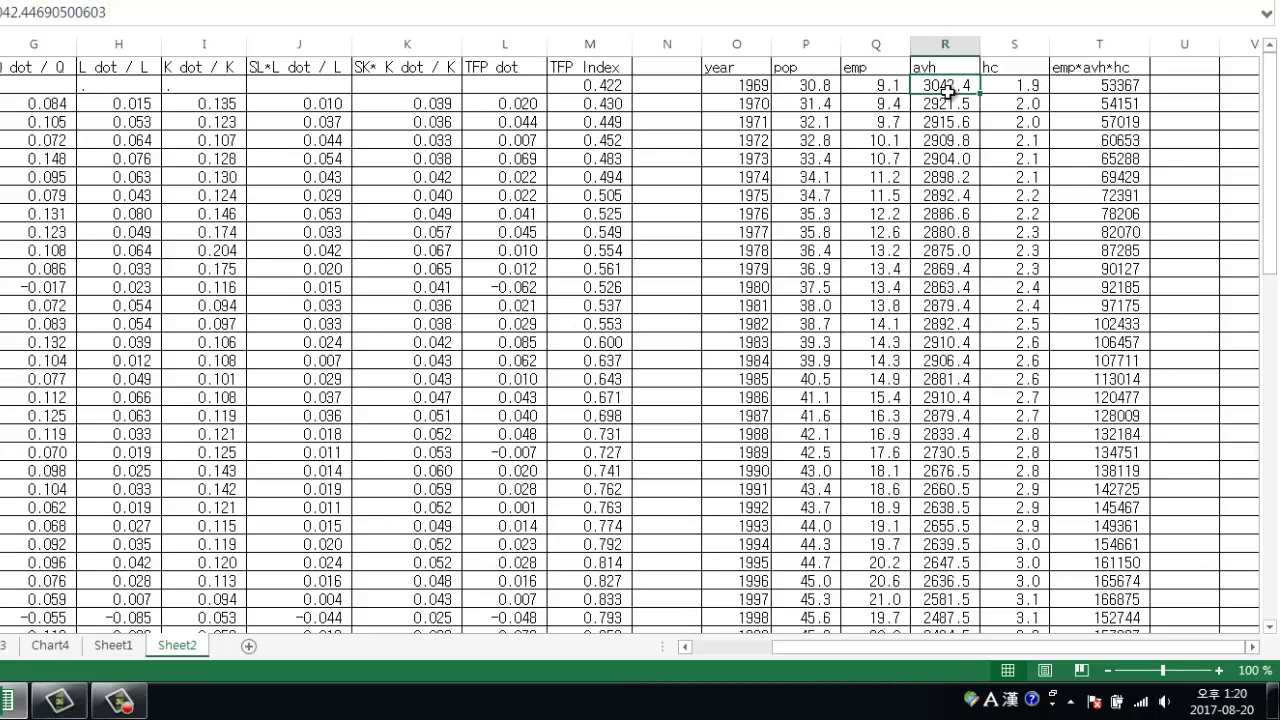
click(995, 82)
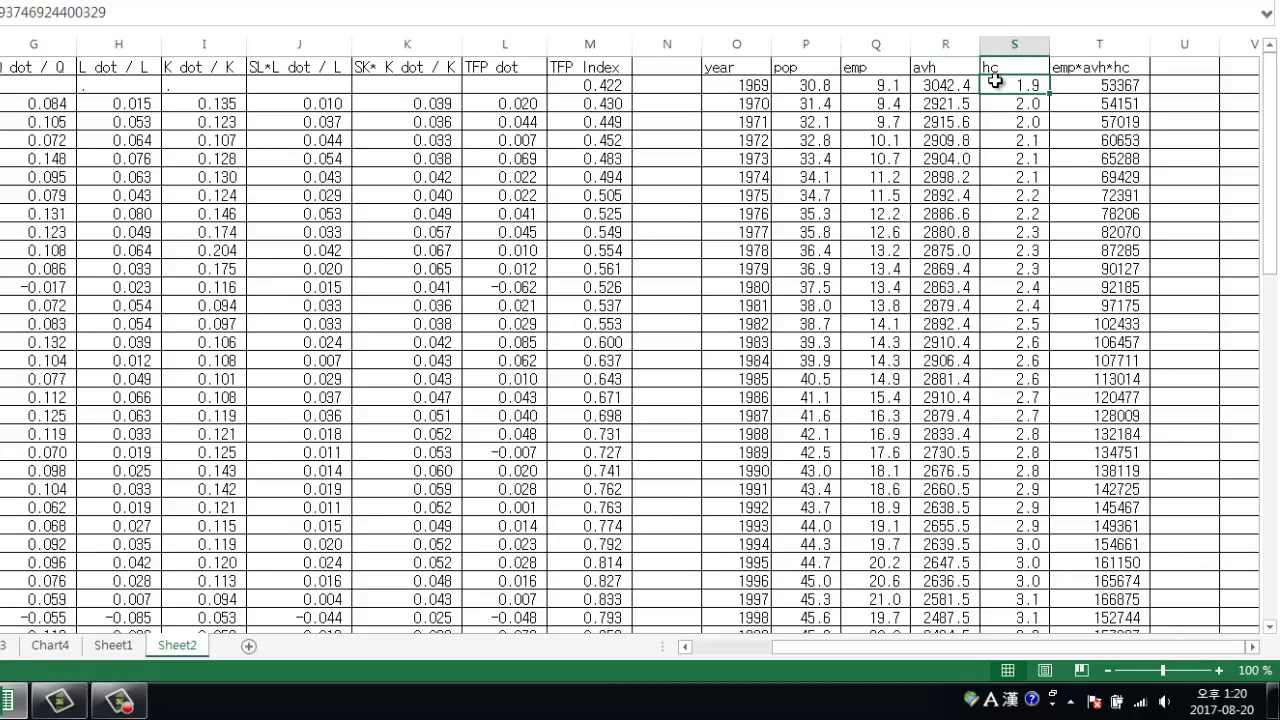
click(1095, 87)
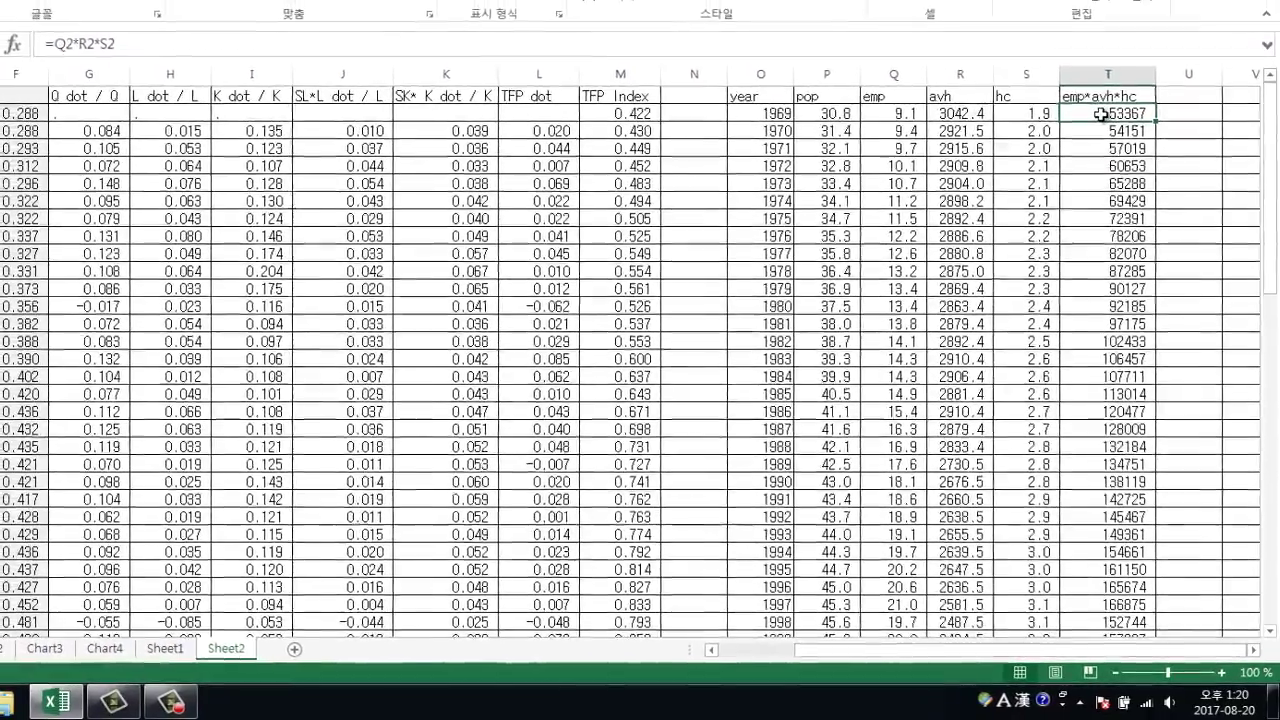
drag(1100, 114, 1170, 128)
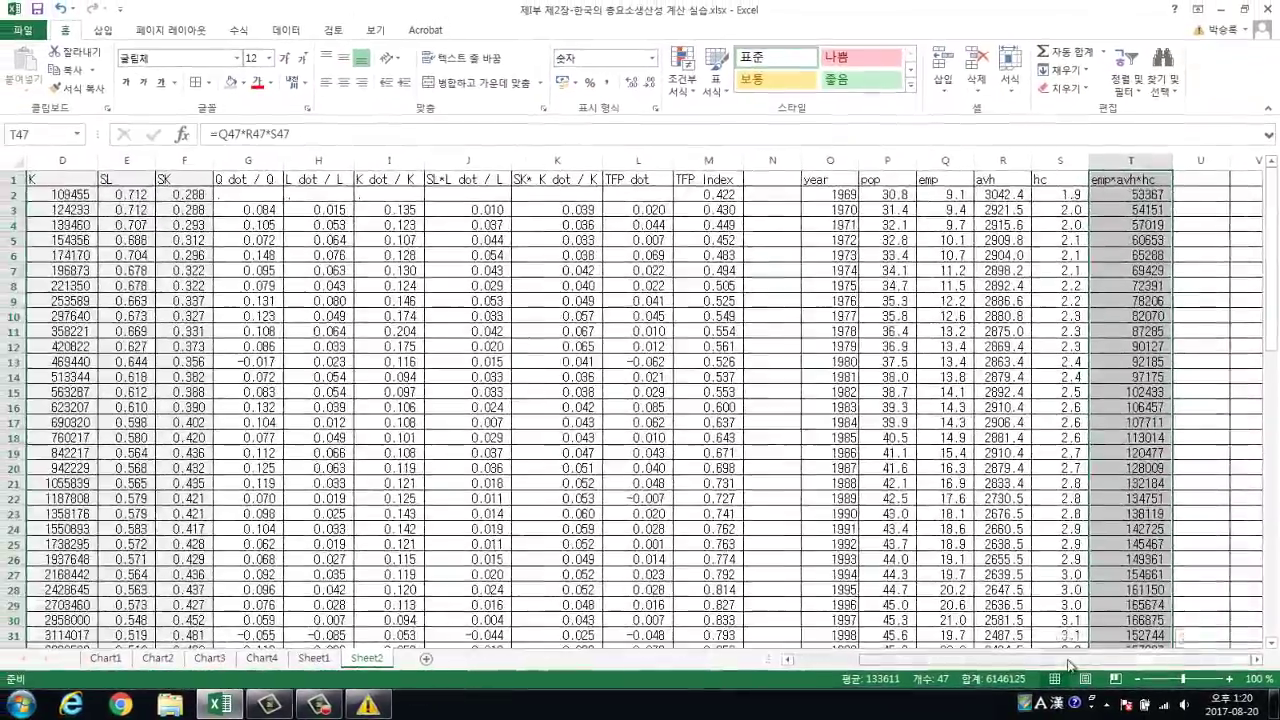
- Check the labour input value in C2 of Sheet2 and examine the growth-rate columns Q dot / Q, L dot / L and K dot / K
scroll(873, 688, left, 3)
drag(888, 689, 620, 693)
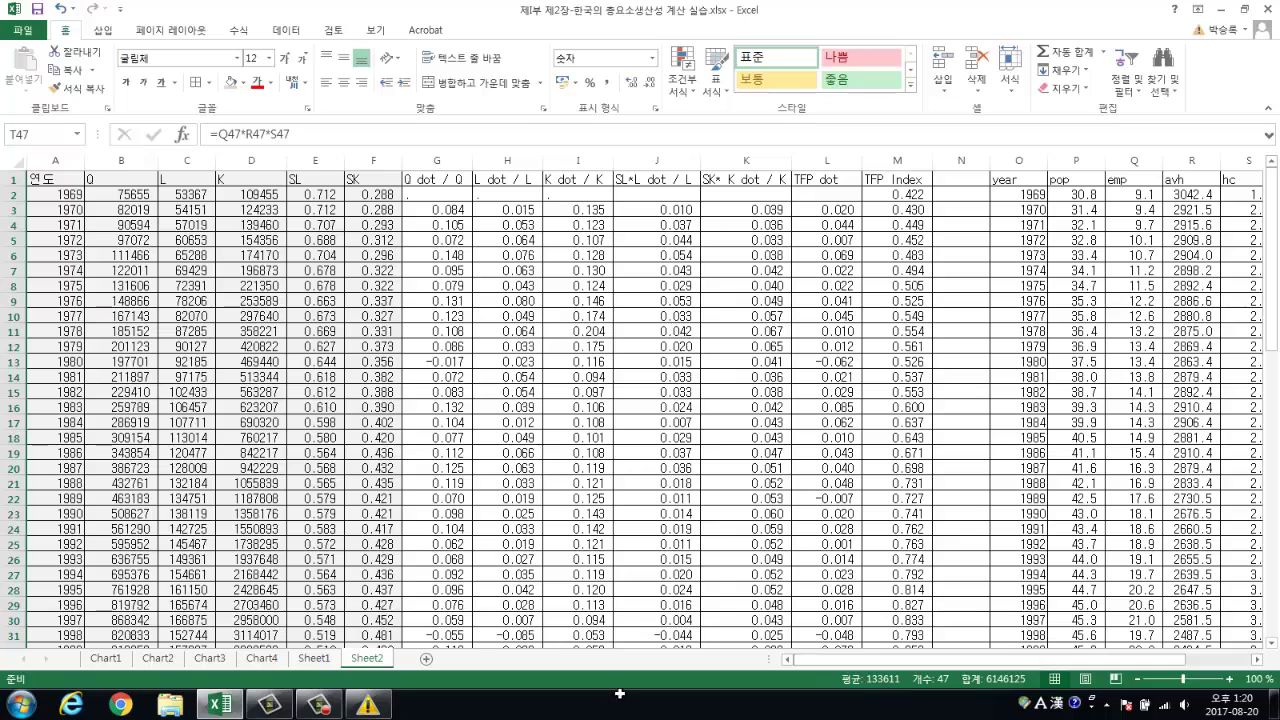
click(180, 195)
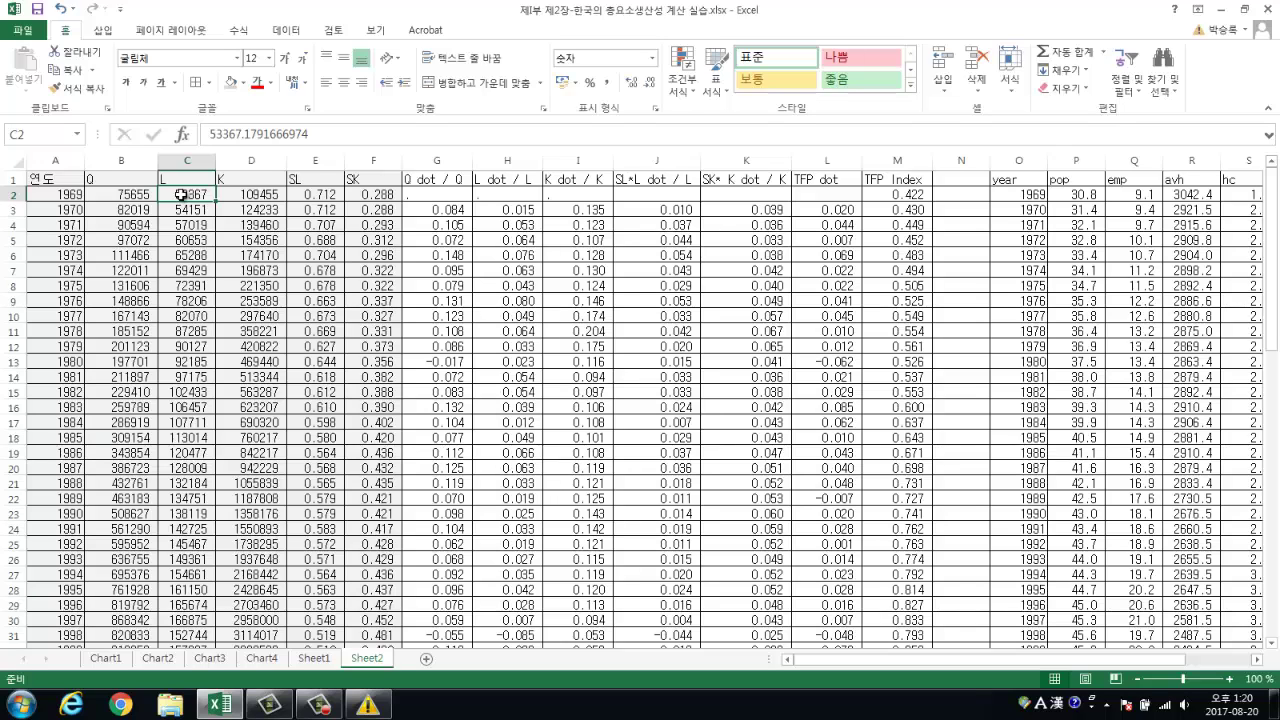
click(452, 161)
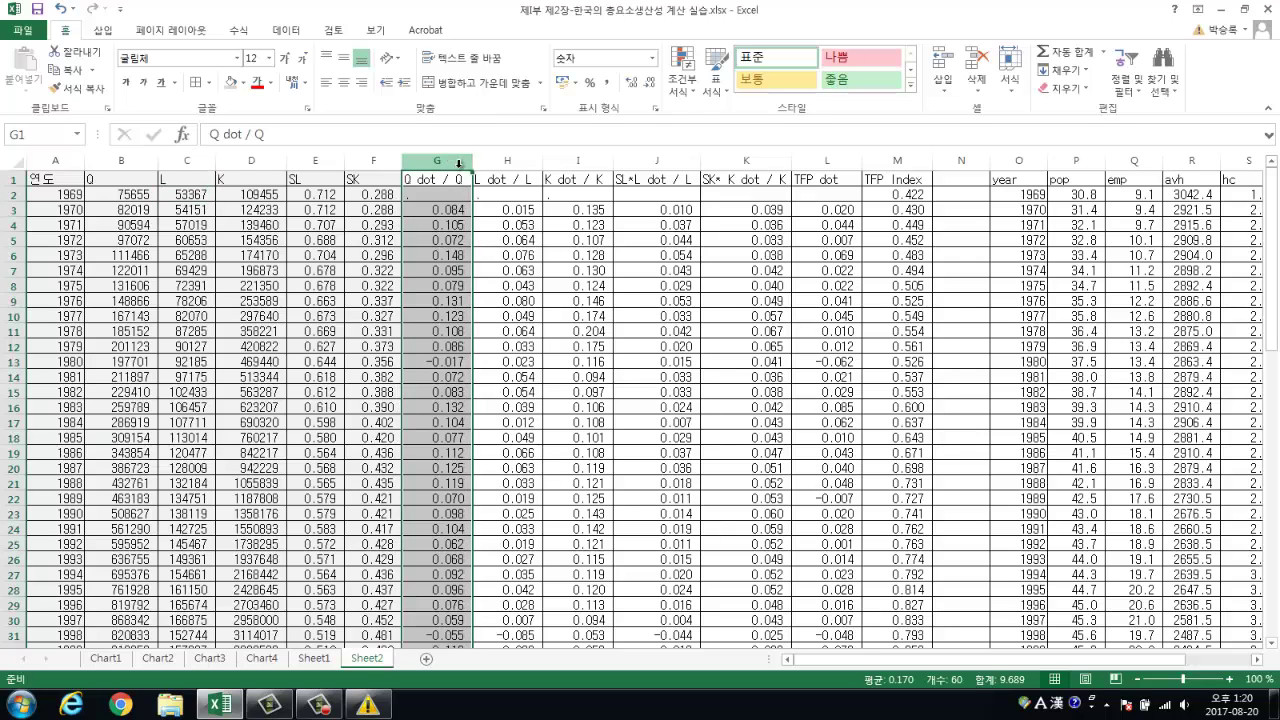
click(508, 161)
click(562, 161)
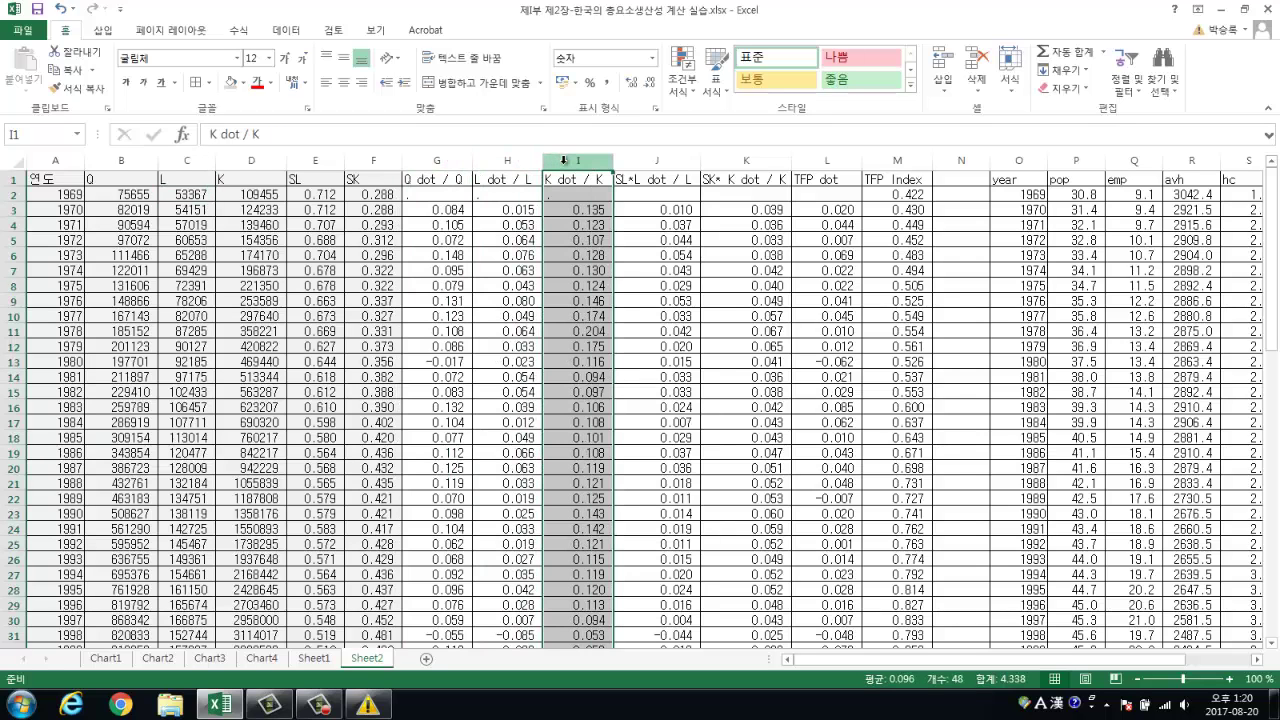
- Examine Sheet2's weighted labour and capital contribution columns, followed by the TFP dot and TFP Index columns
click(652, 162)
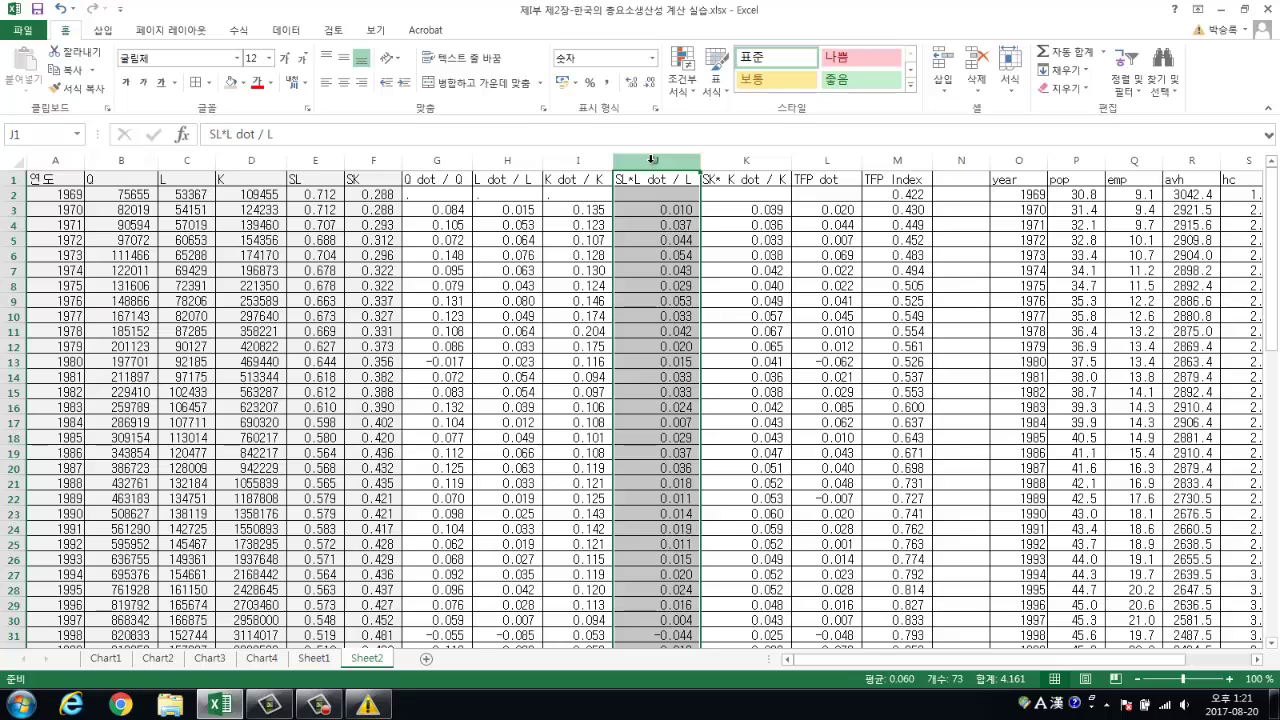
click(745, 161)
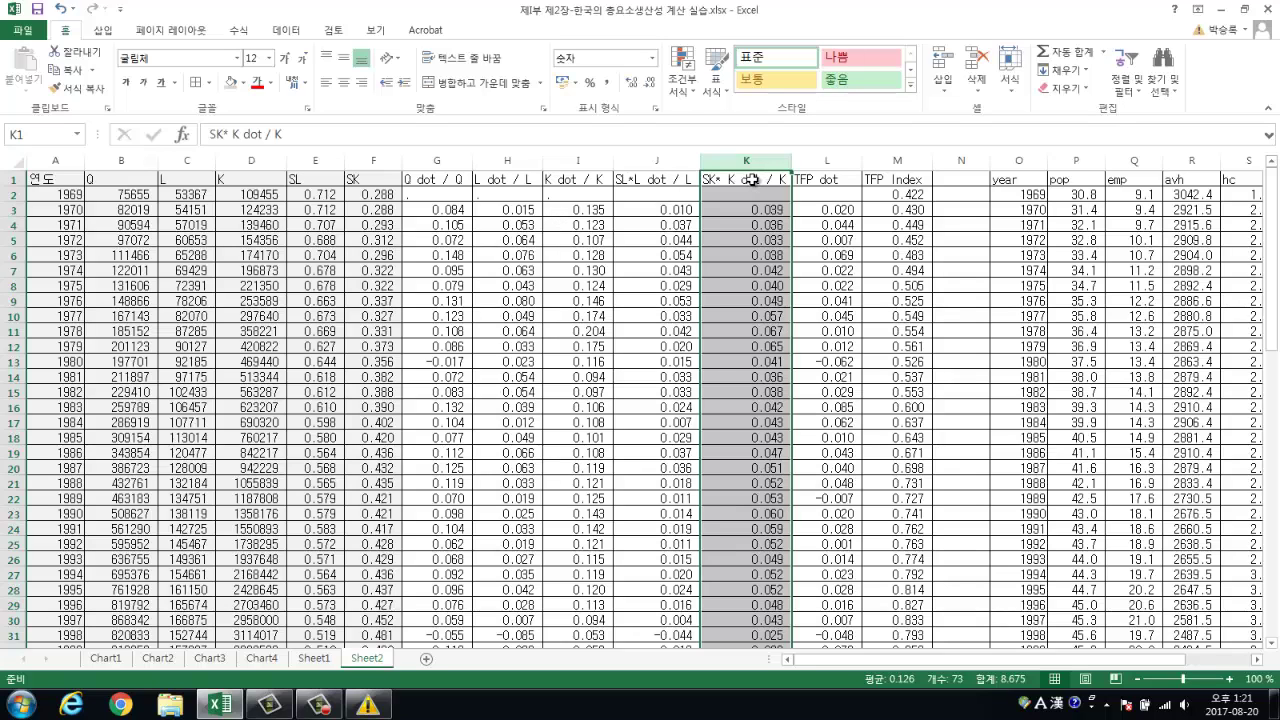
click(829, 160)
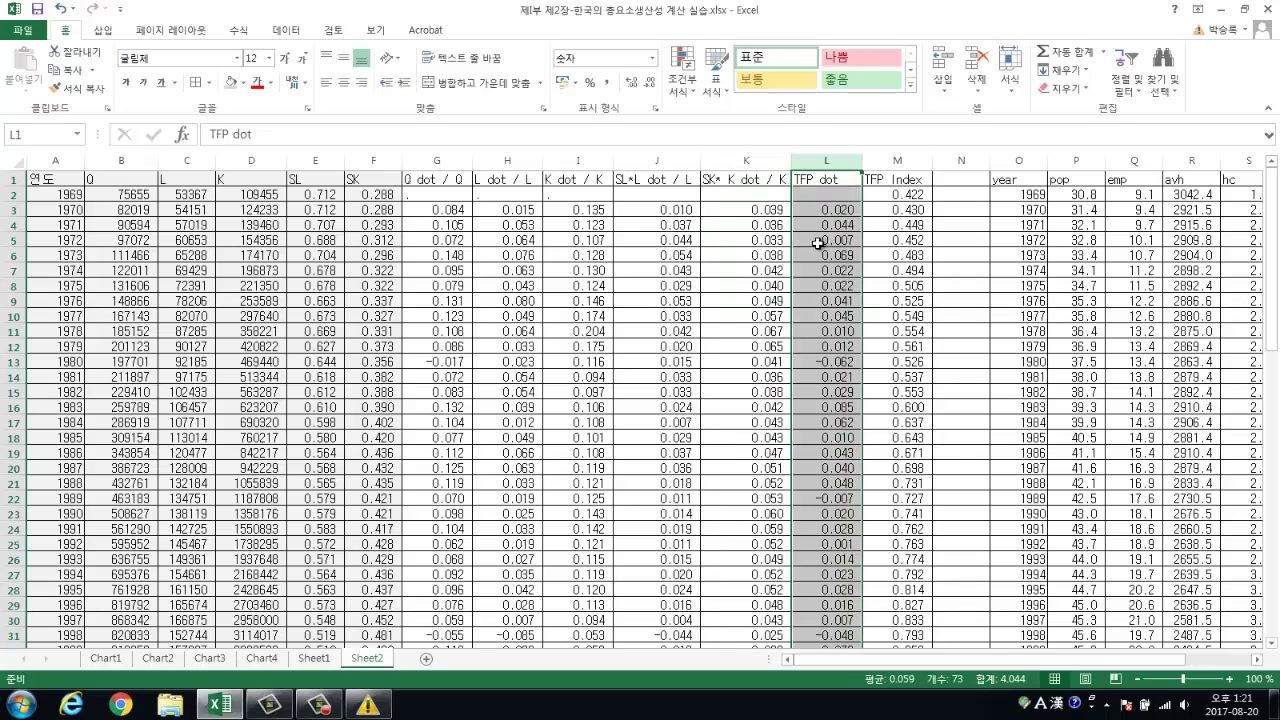
click(896, 160)
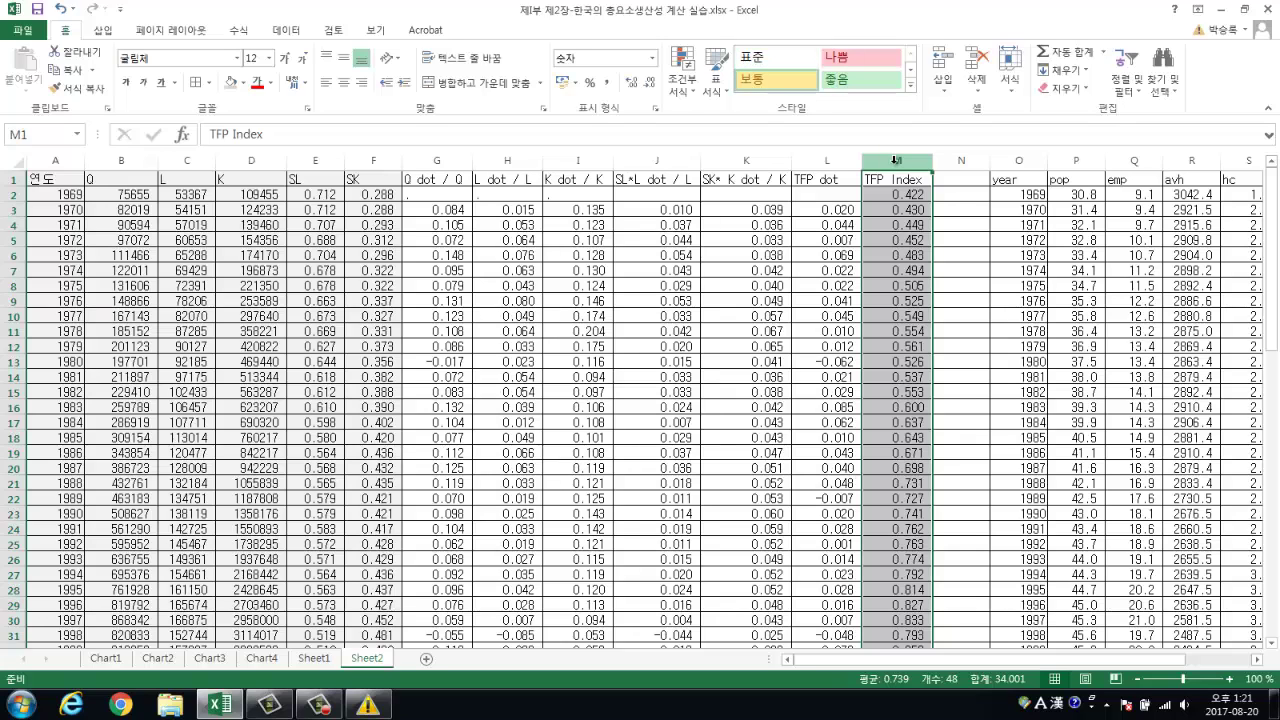